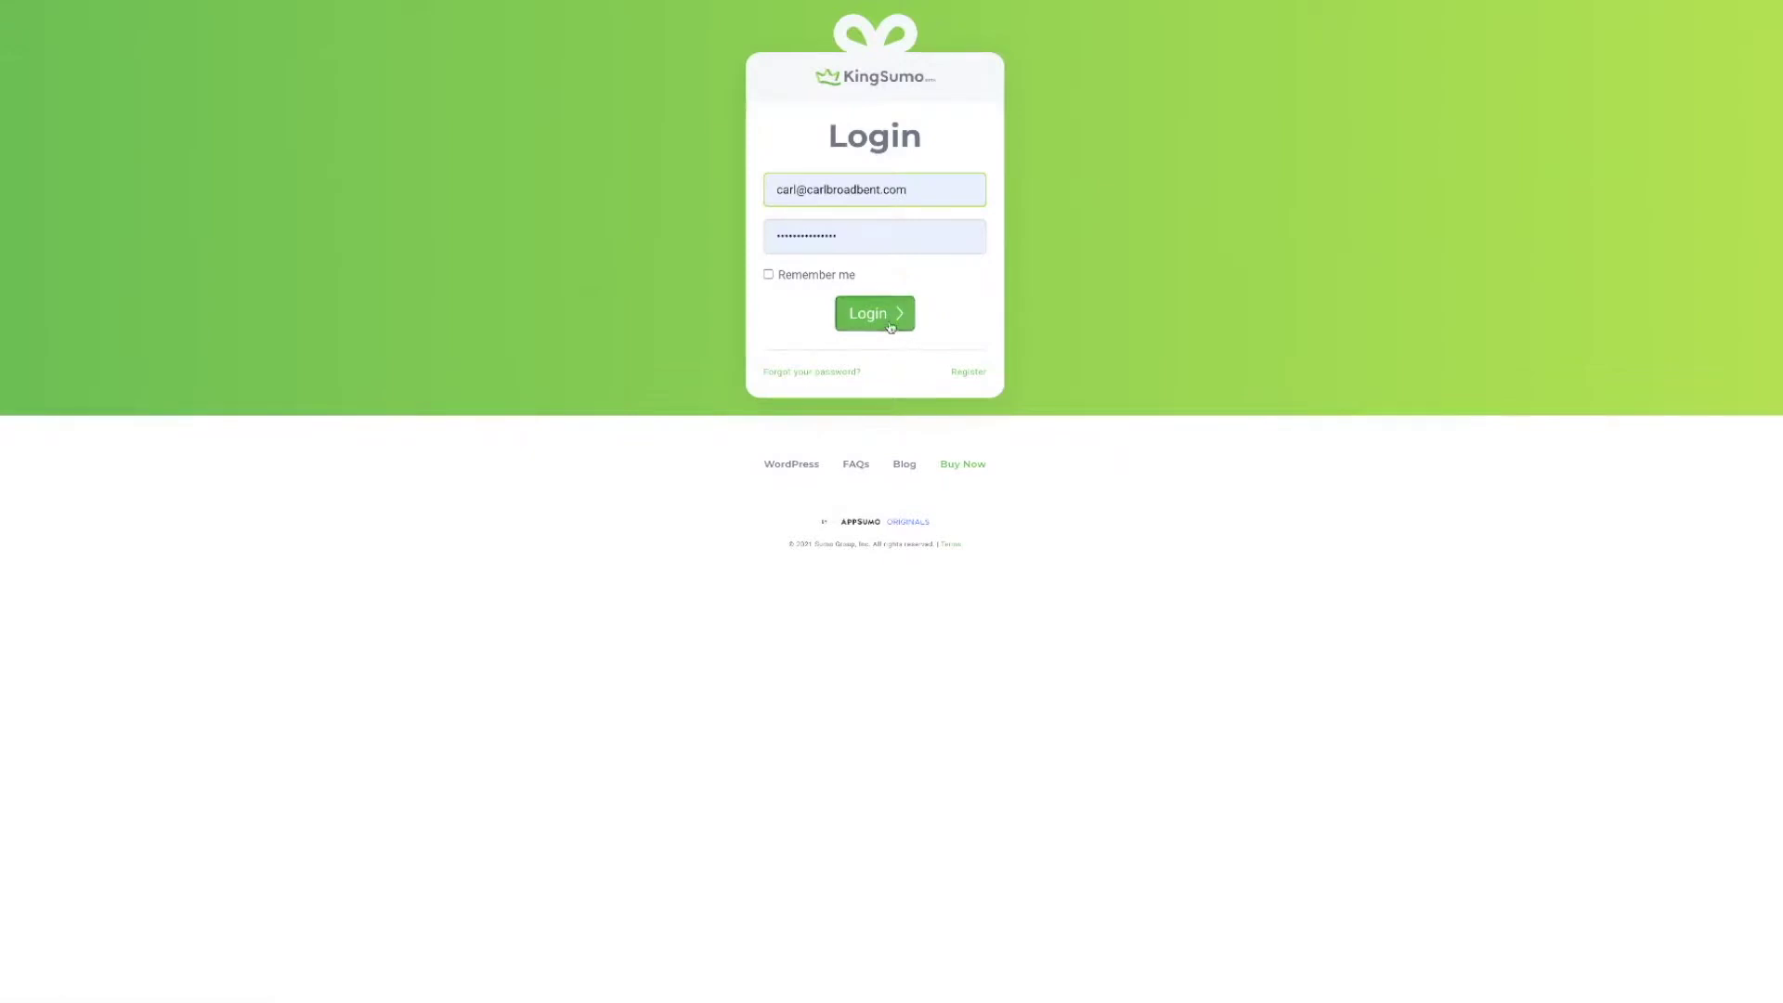
Log in to KingSumo with the prefilled email and password.
{"action": "left_click", "coordinate": [875, 314]}
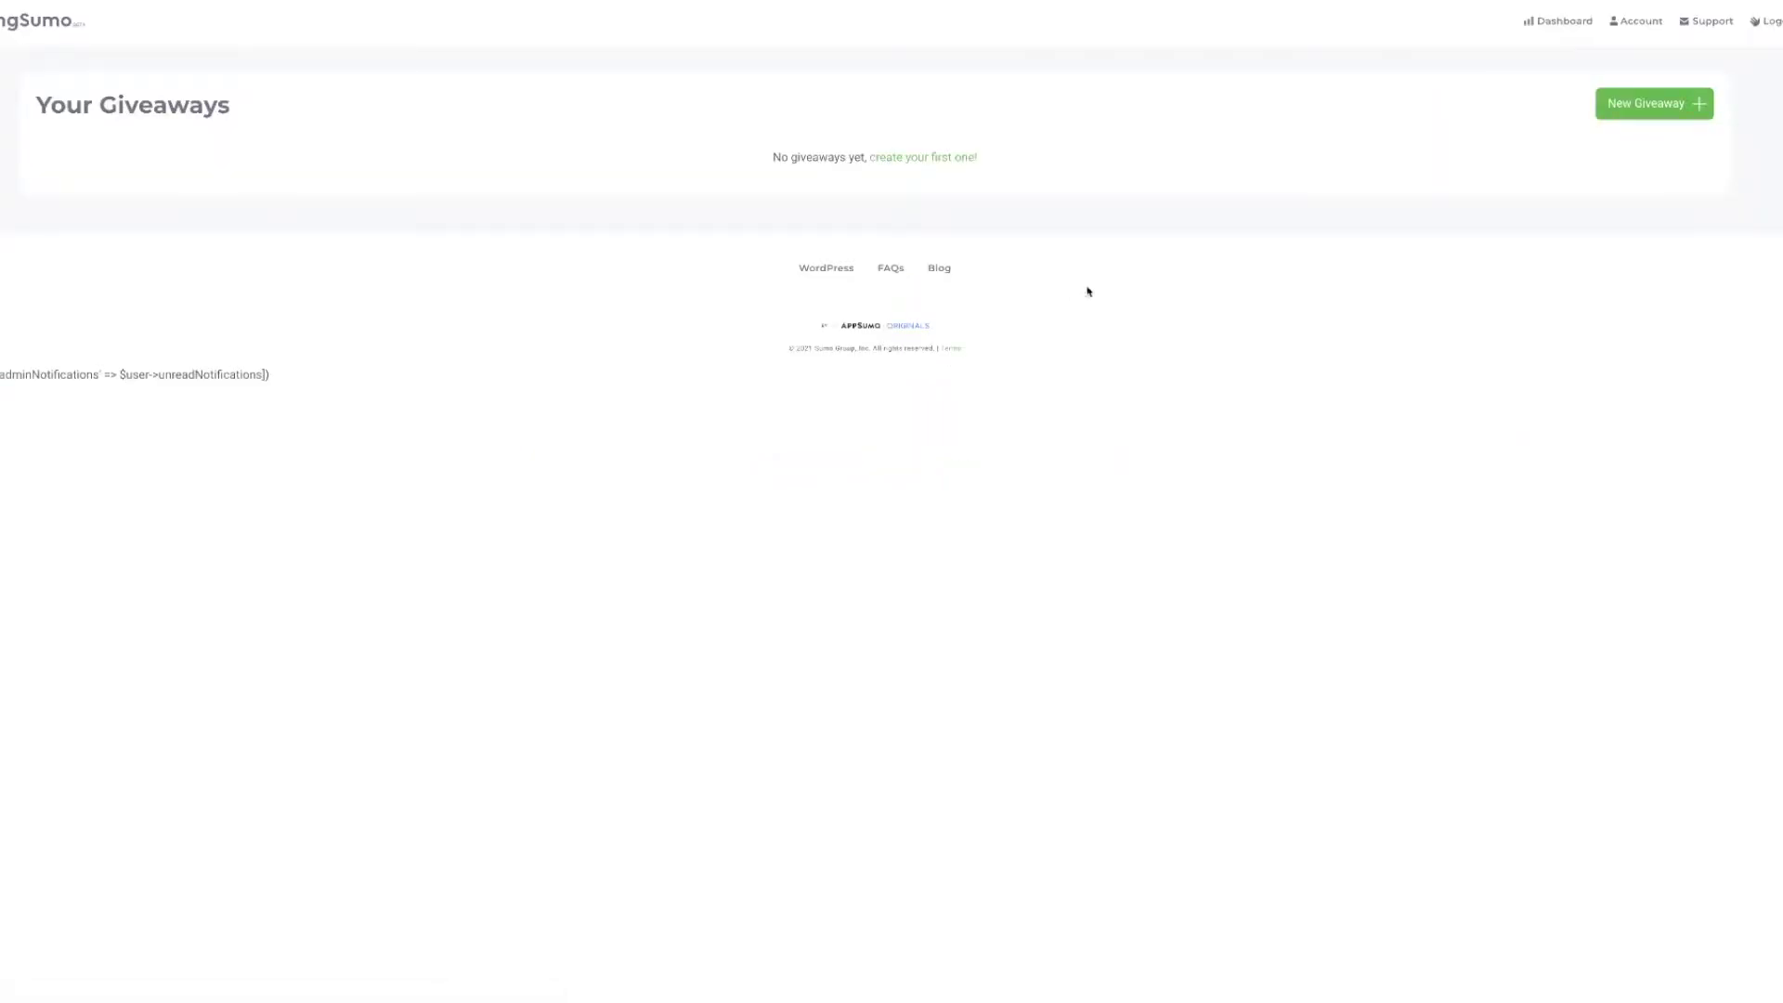
Open Account settings and review the Subscription, Branding and Tracking tabs.
{"action": "left_click", "coordinate": [1633, 26]}
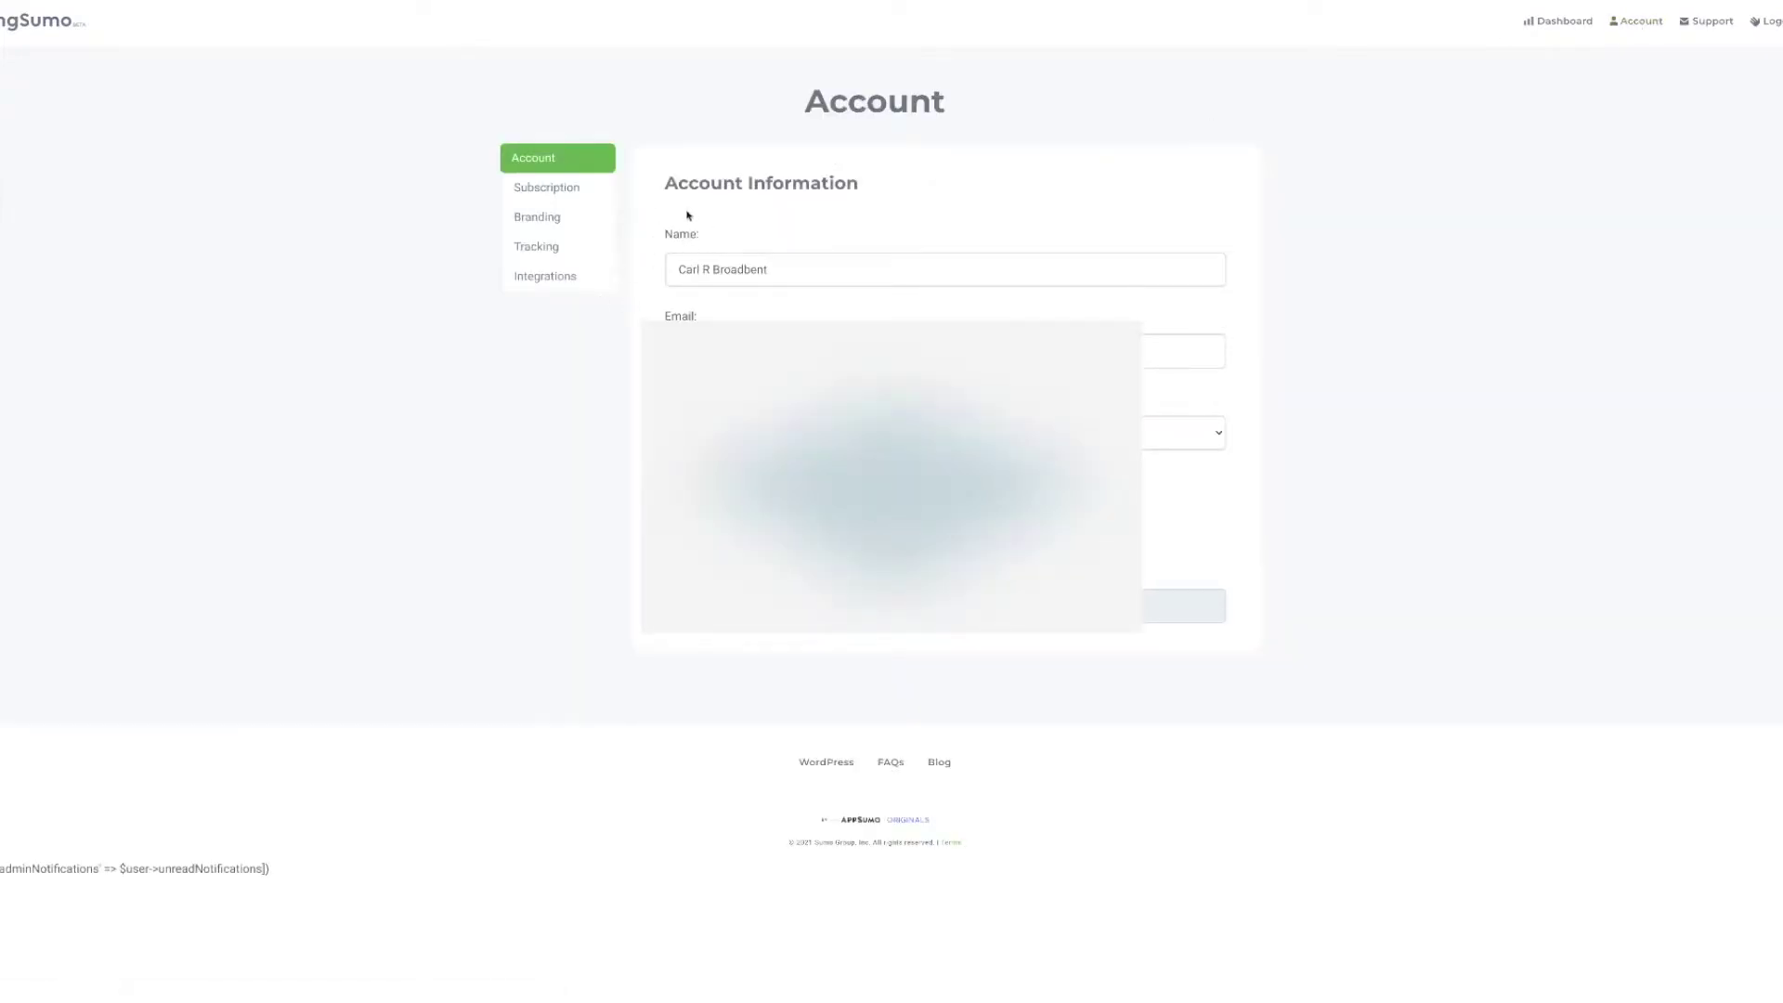
{"action": "left_click", "coordinate": [569, 194]}
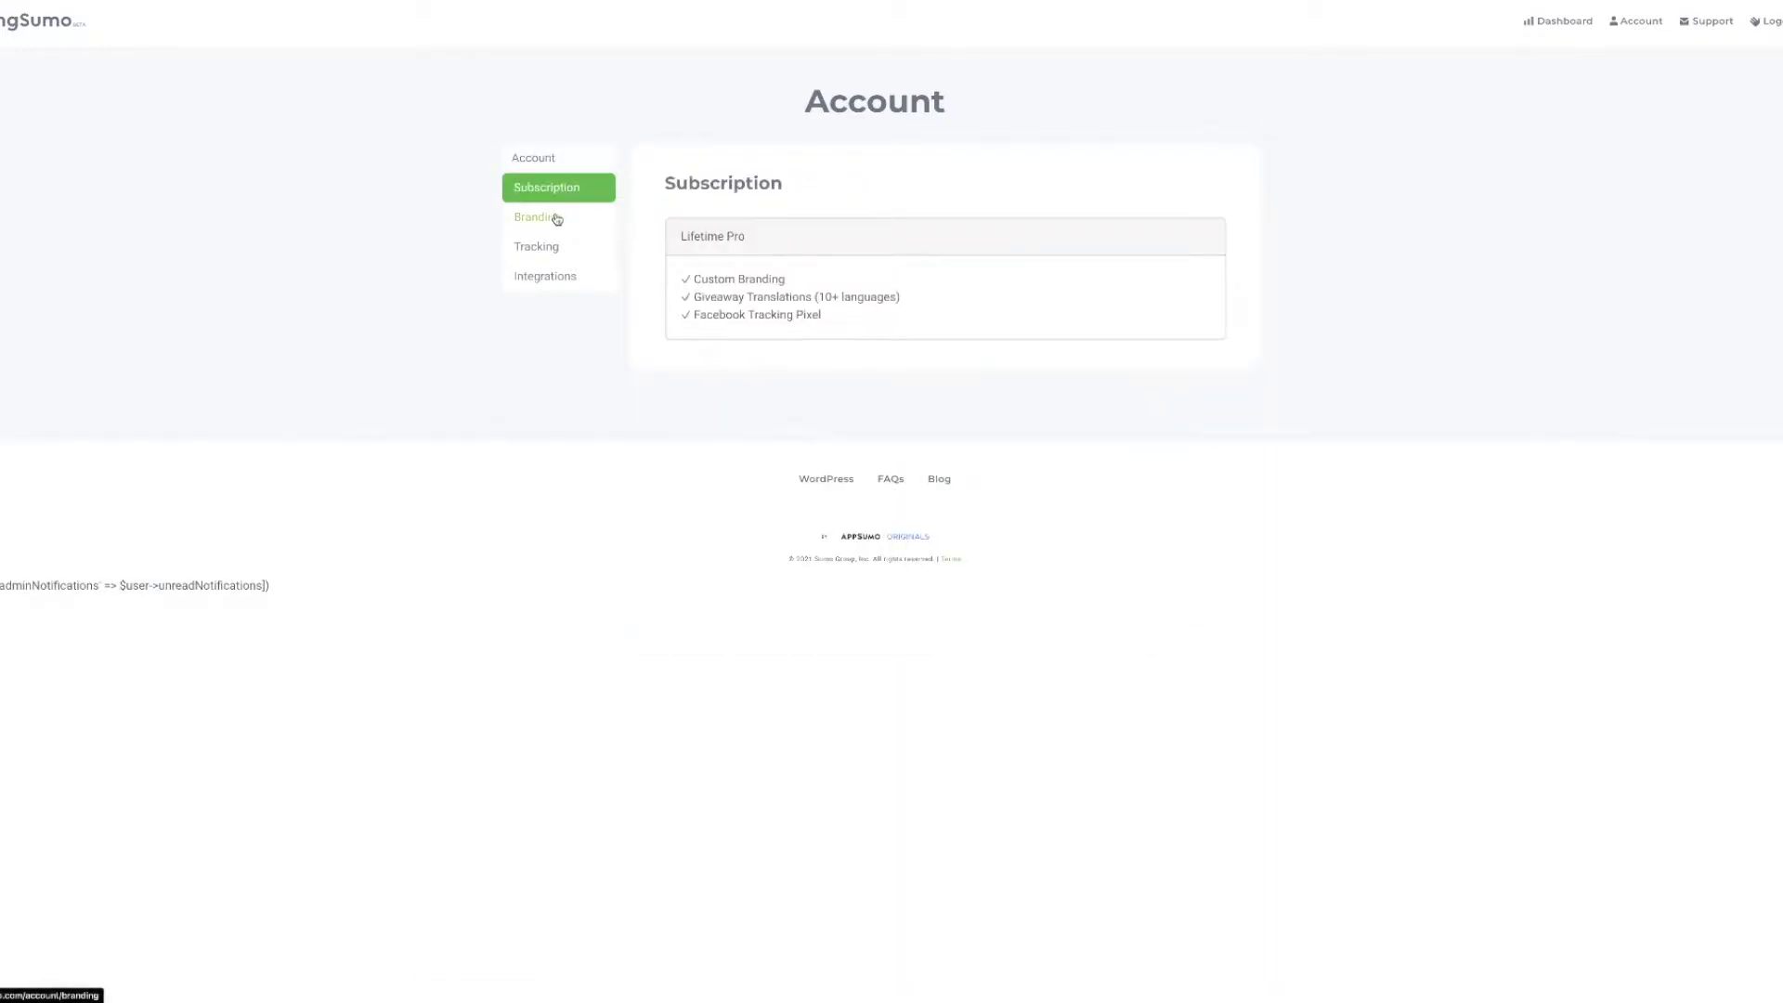
{"action": "left_click", "coordinate": [559, 217]}
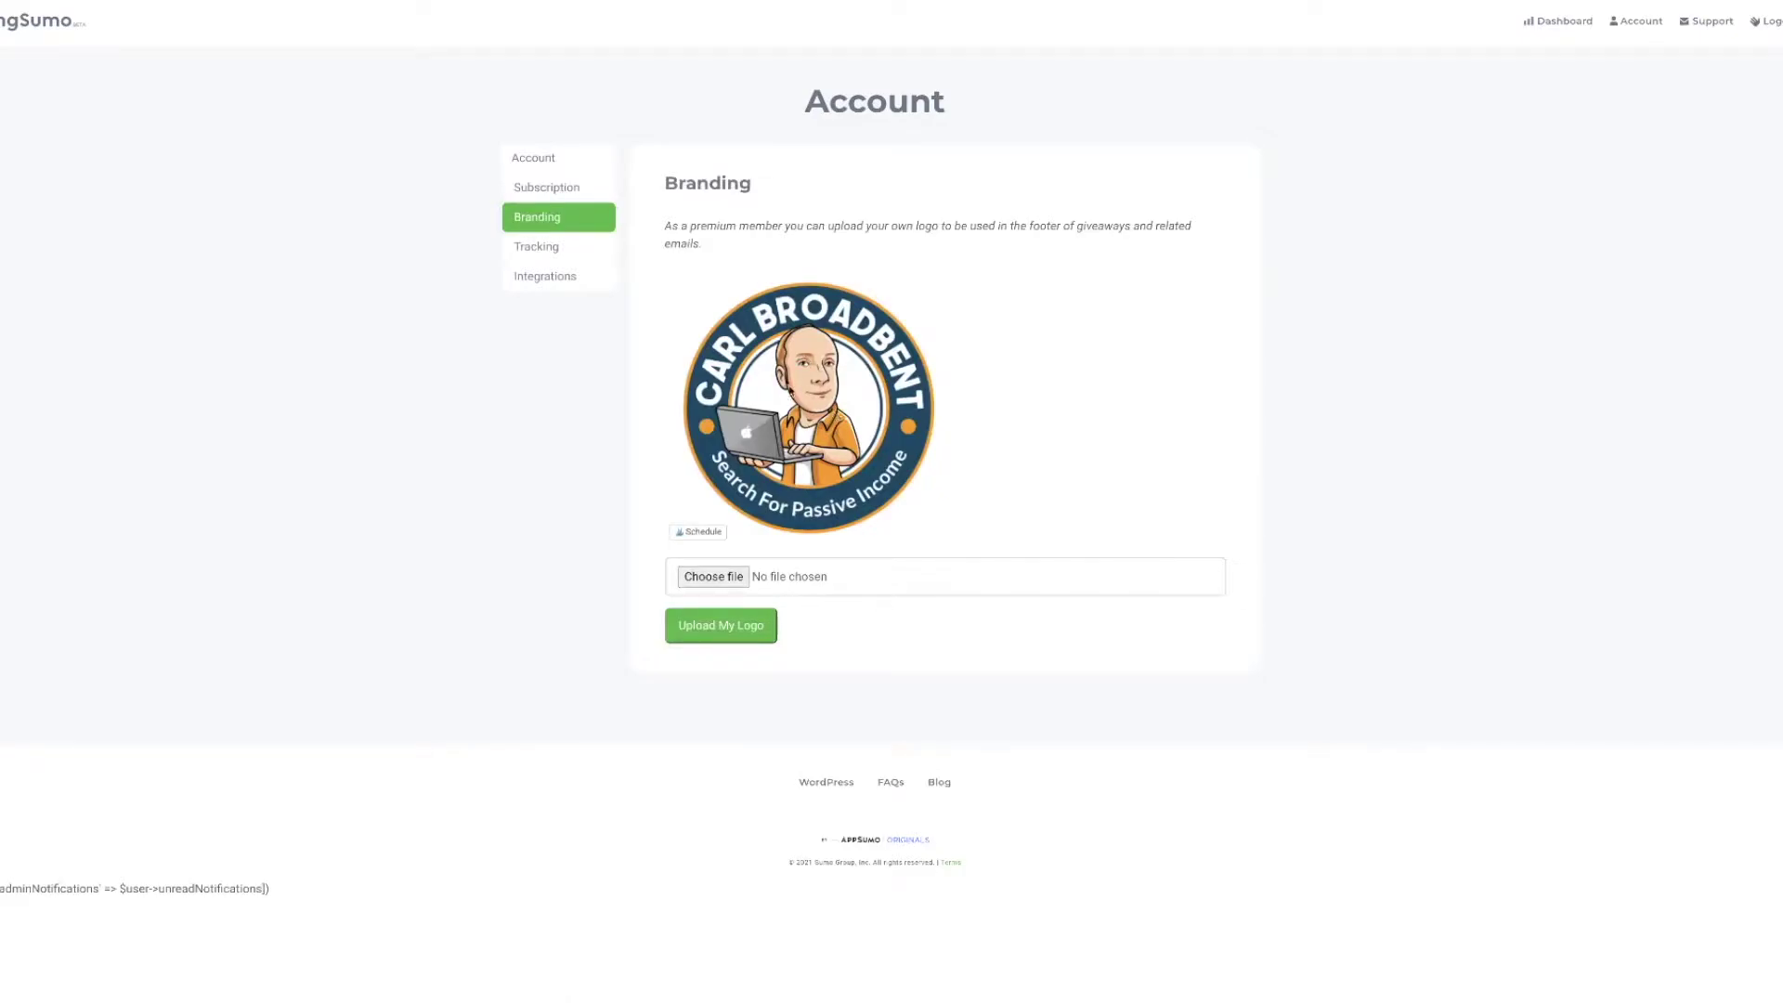
{"action": "left_click", "coordinate": [571, 248]}
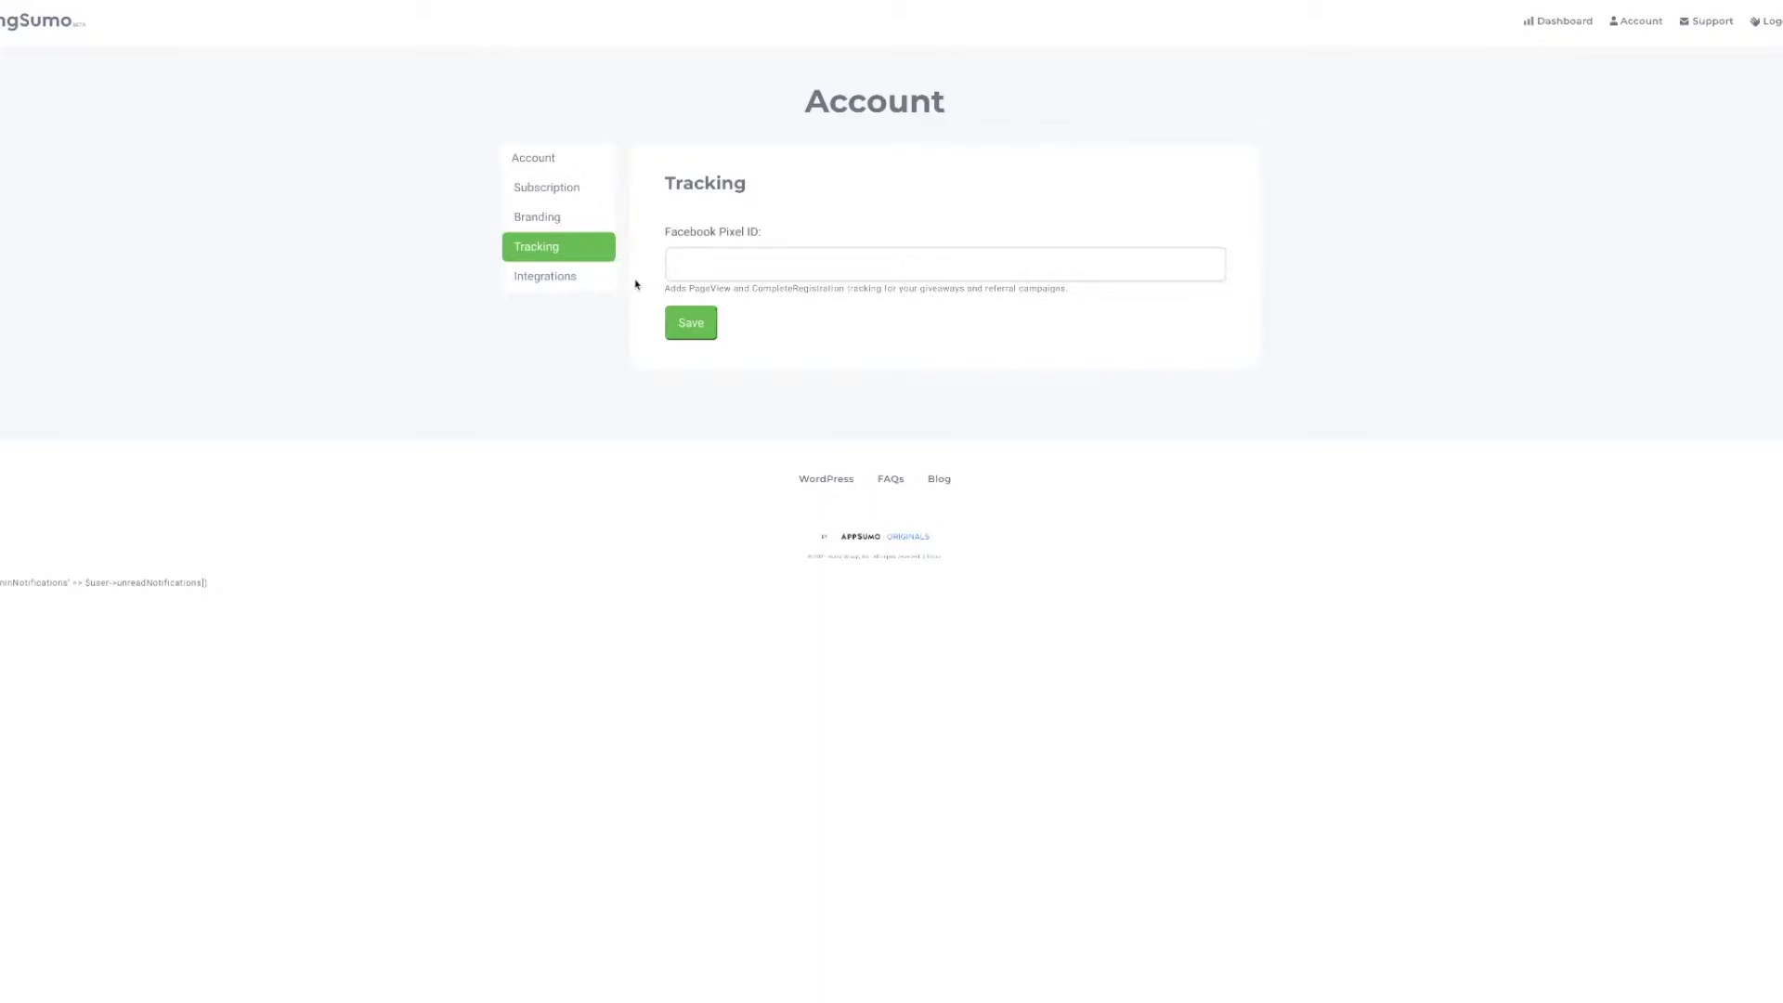
Paste the ConvertKit API key into Integrations, save it, and return to the dashboard.
{"action": "left_click", "coordinate": [570, 284]}
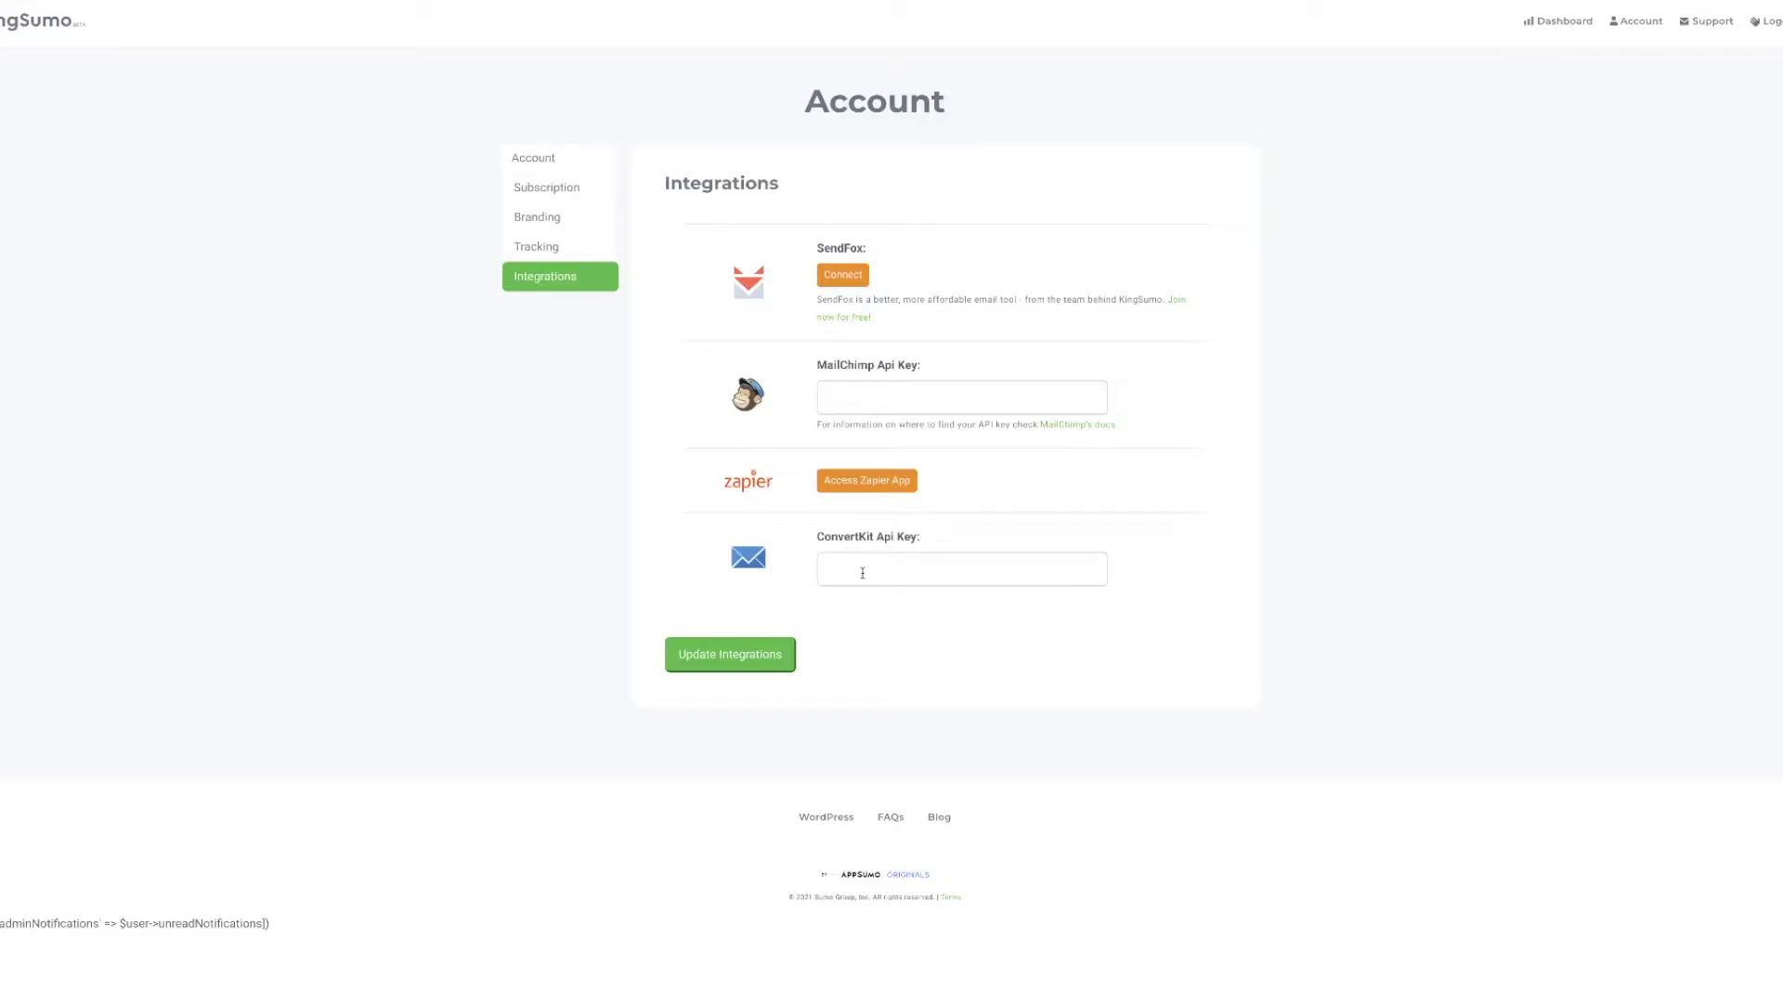
{"action": "left_click", "coordinate": [863, 573]}
{"action": "key", "text": "ctrl+v"}
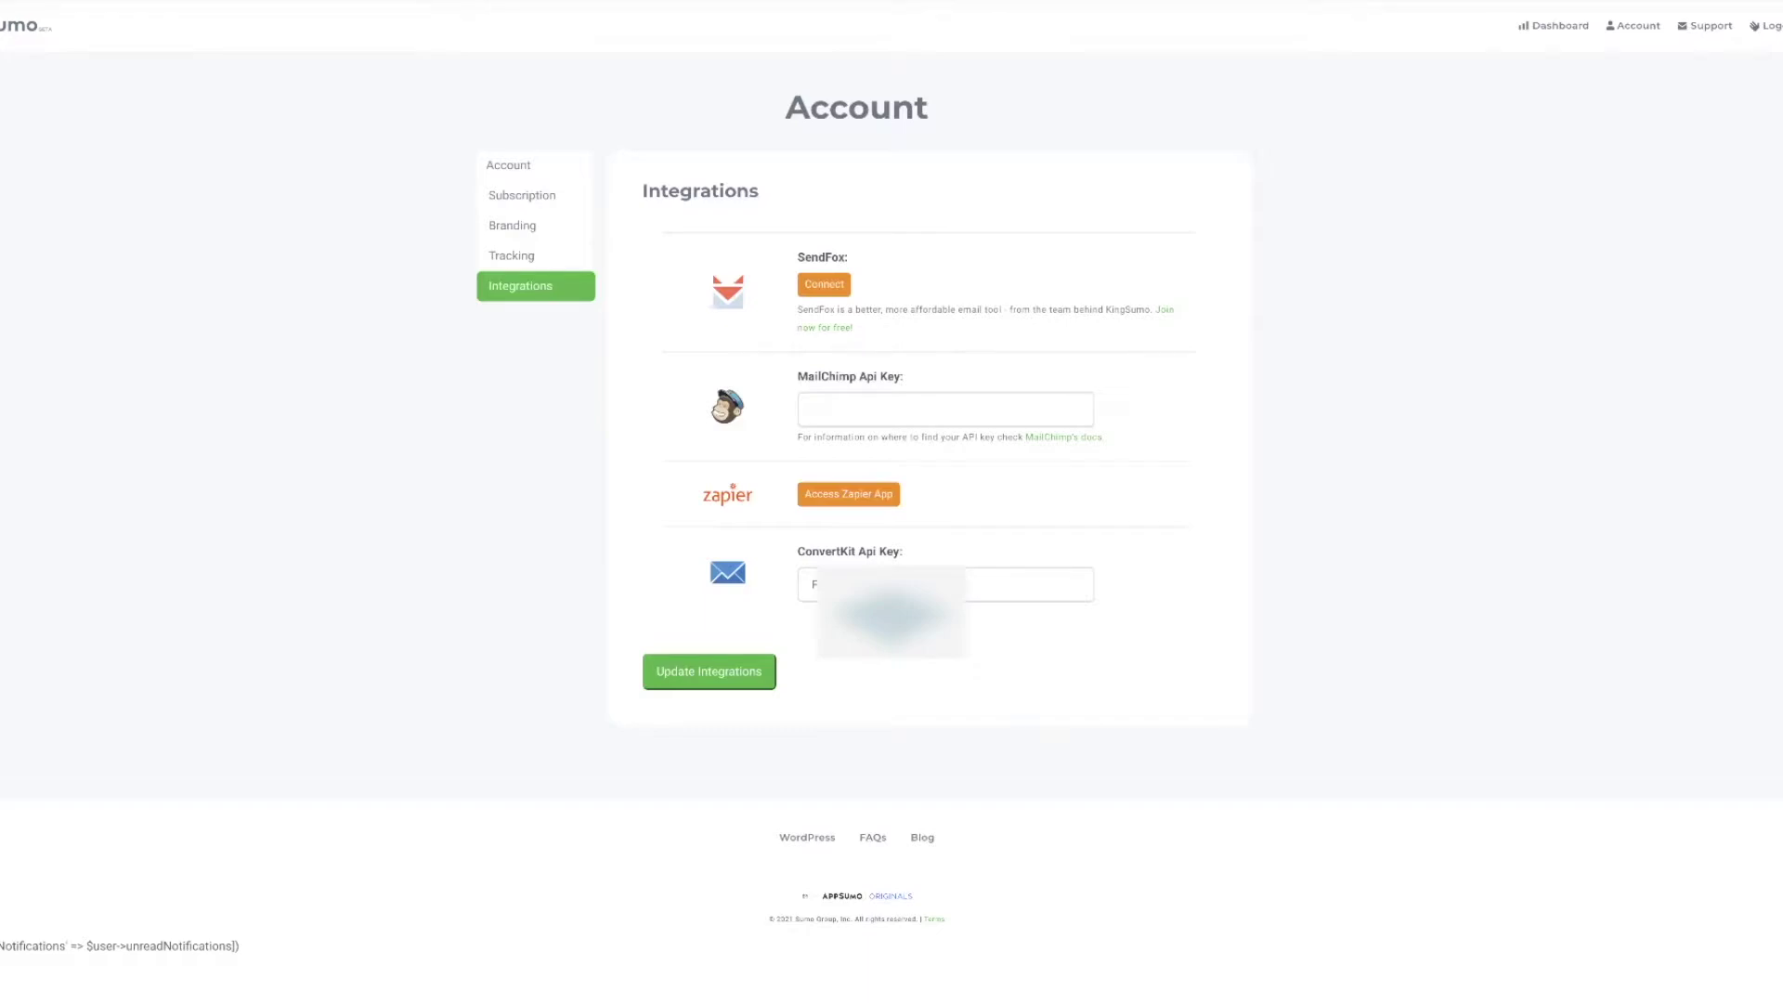
{"action": "left_click", "coordinate": [739, 672]}
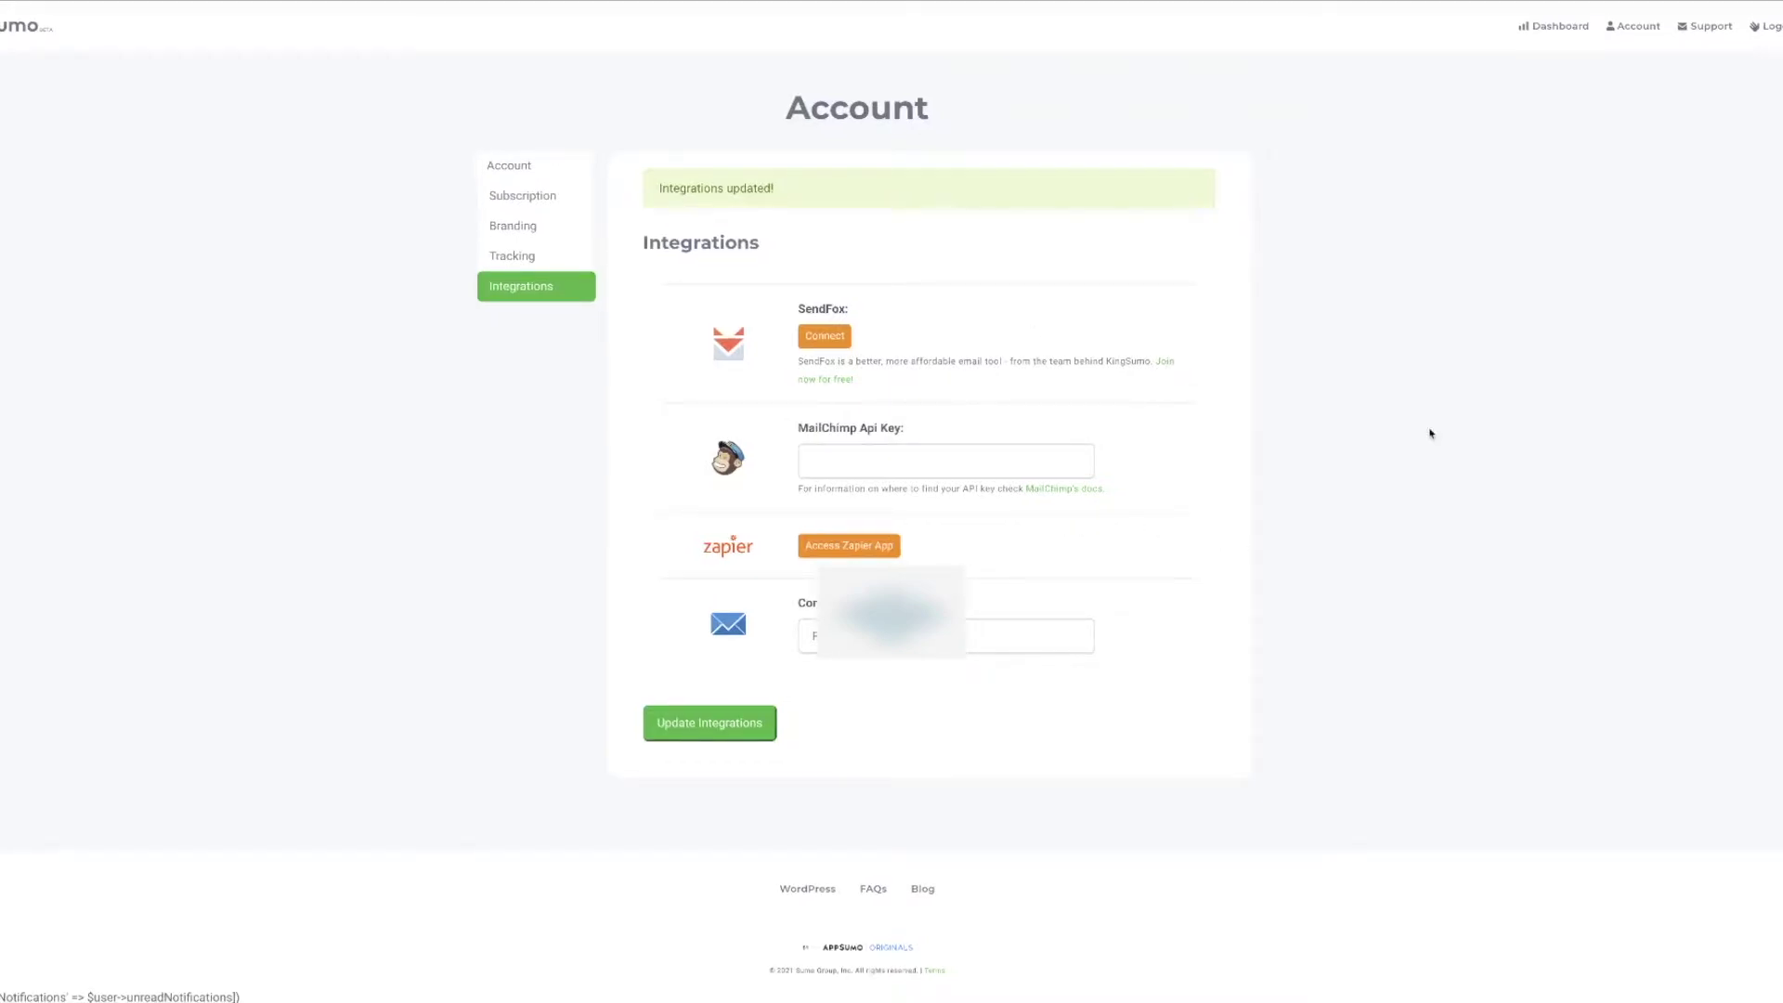
{"action": "left_click", "coordinate": [1553, 28]}
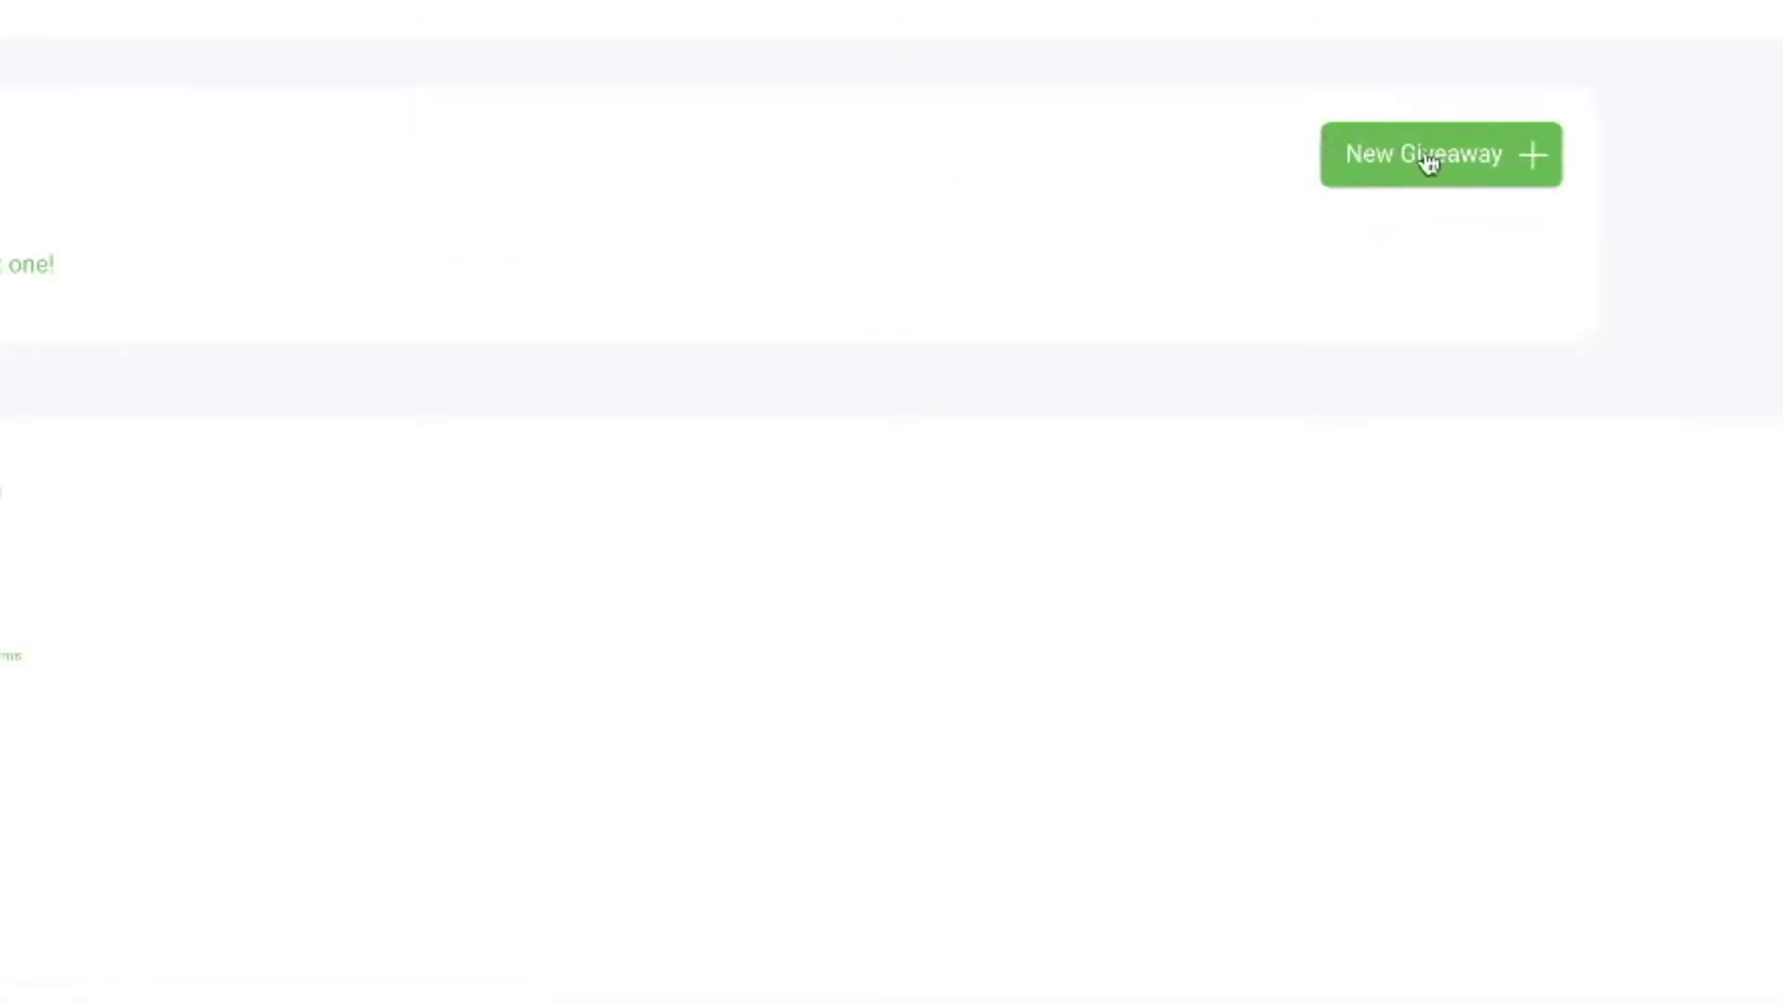
Start a new Popcorn WordPress Theme giveaway and paste its four-line description.
{"action": "left_click", "coordinate": [1429, 163]}
{"action": "scroll", "coordinate": [803, 400], "scroll_direction": "down", "scroll_amount": 3}
{"action": "scroll", "coordinate": [804, 399], "scroll_direction": "down", "scroll_amount": 2}
{"action": "scroll", "coordinate": [804, 399], "scroll_direction": "down", "scroll_amount": 3}
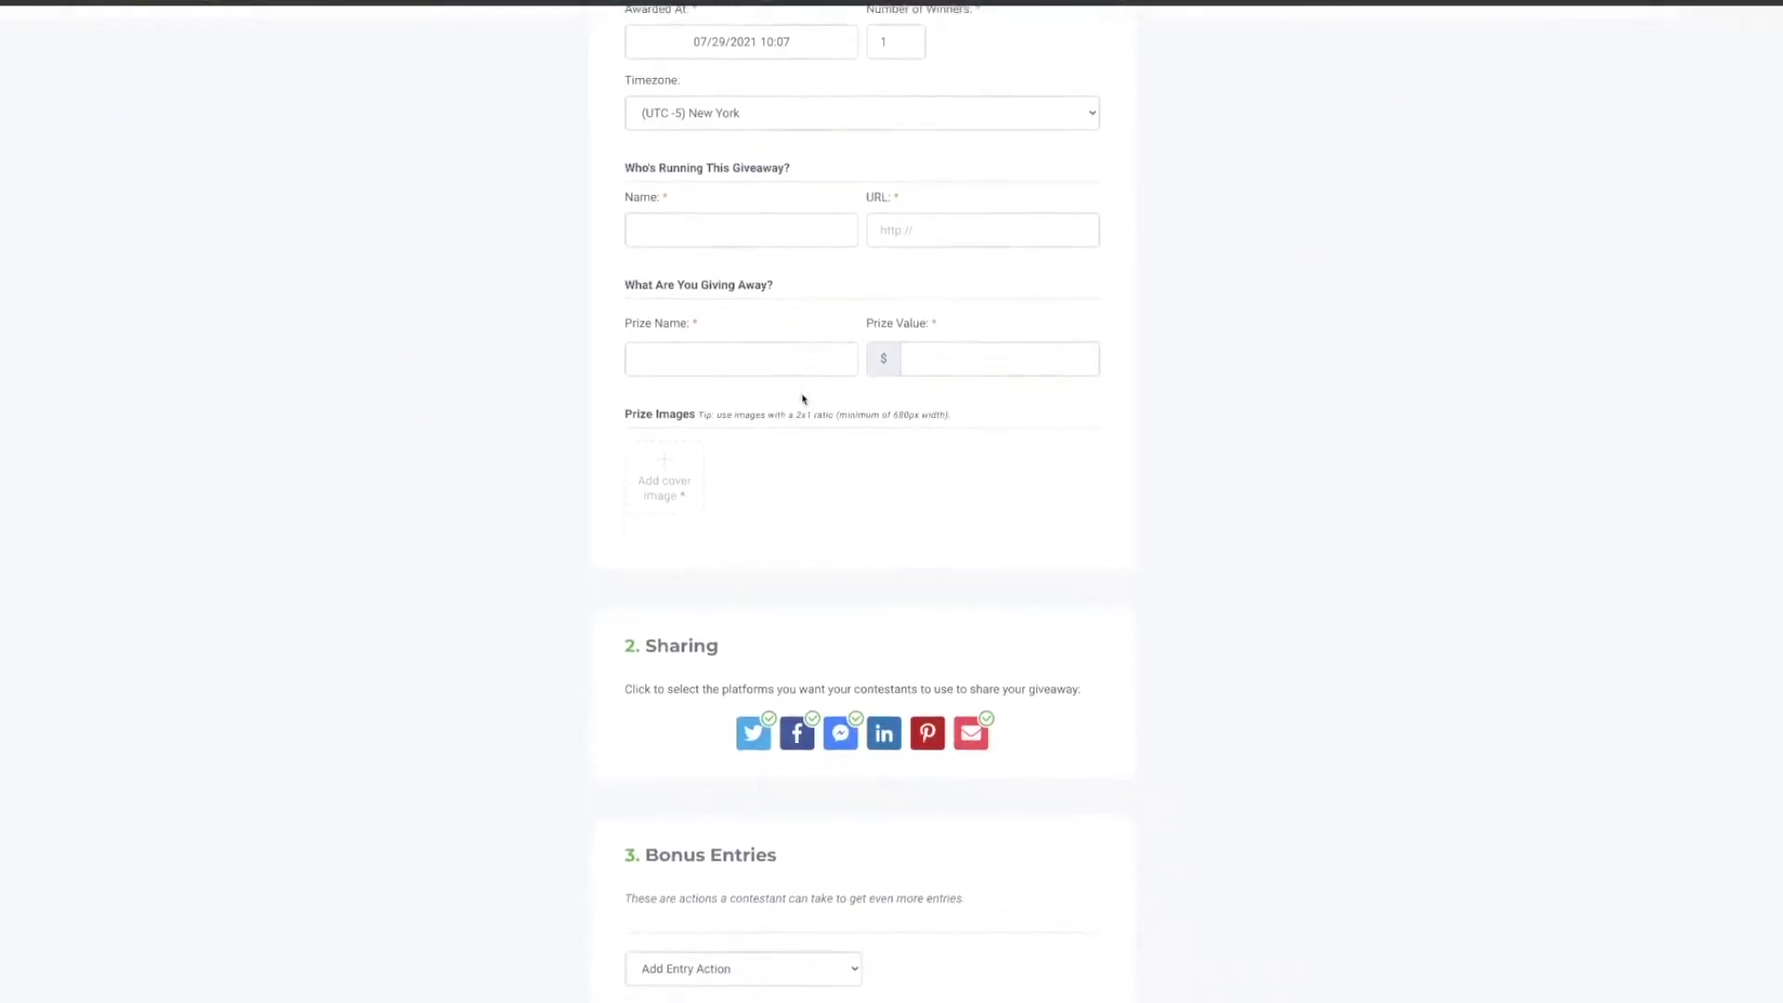
{"action": "scroll", "coordinate": [803, 401], "scroll_direction": "up", "scroll_amount": 5}
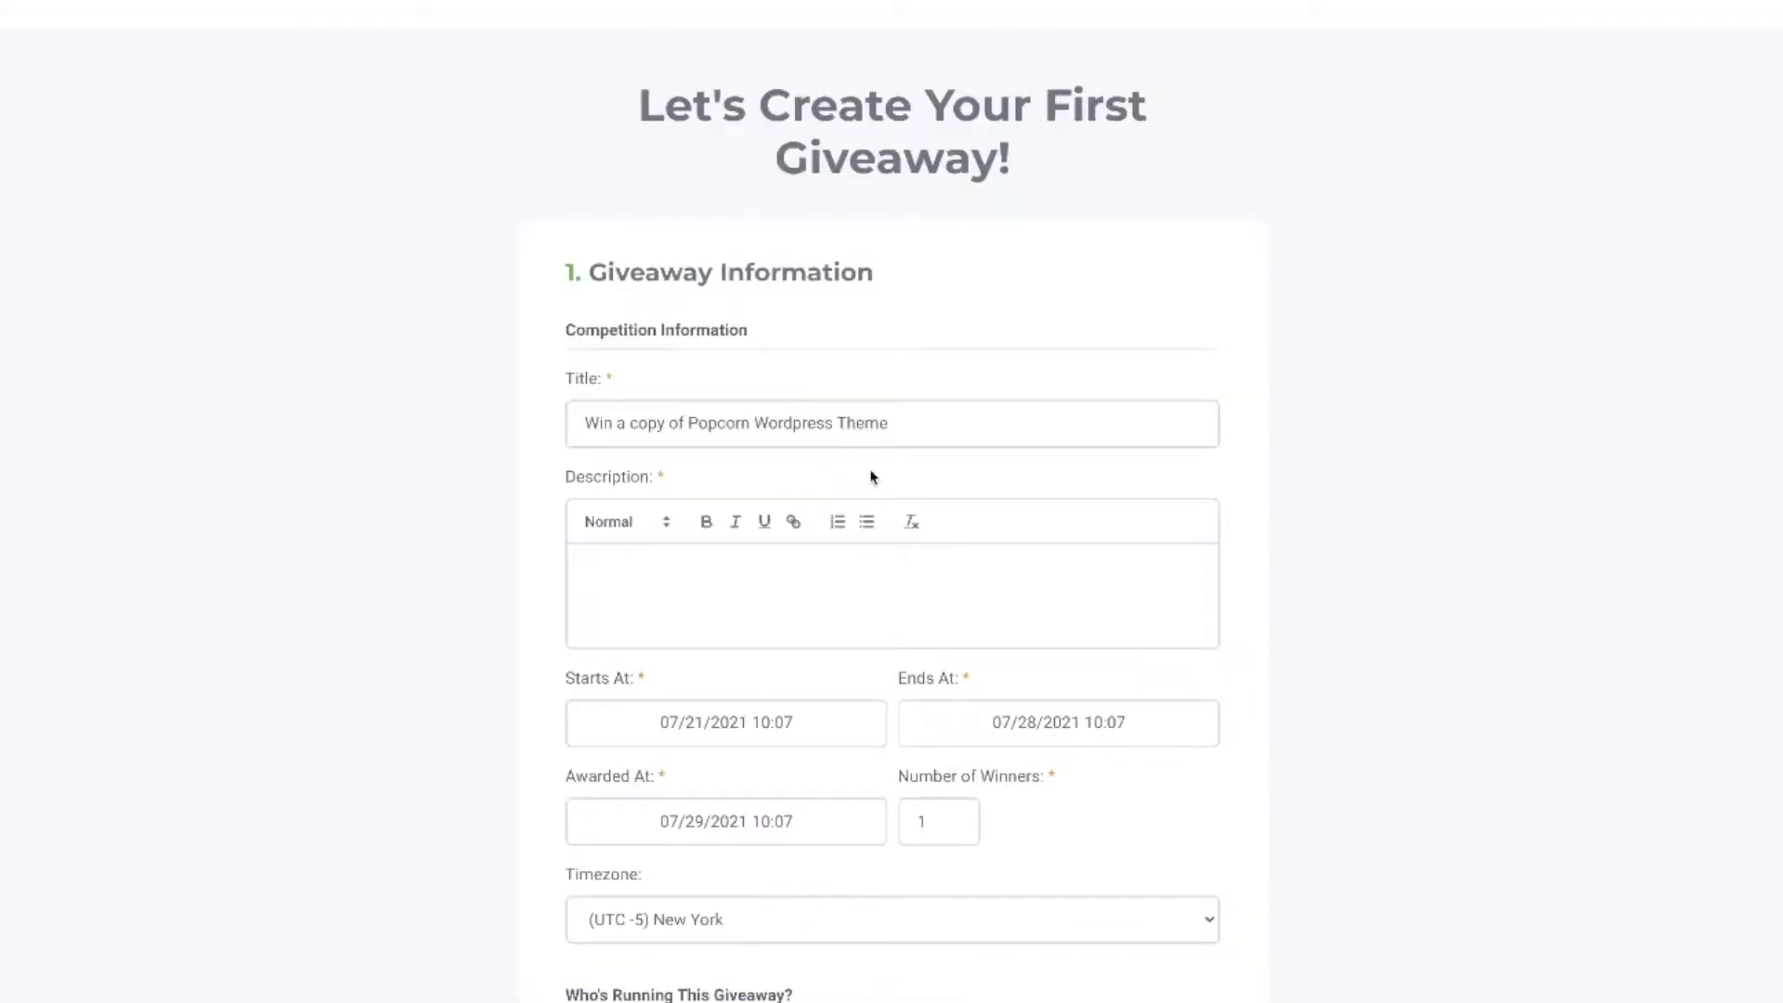
{"action": "left_click", "coordinate": [716, 574]}
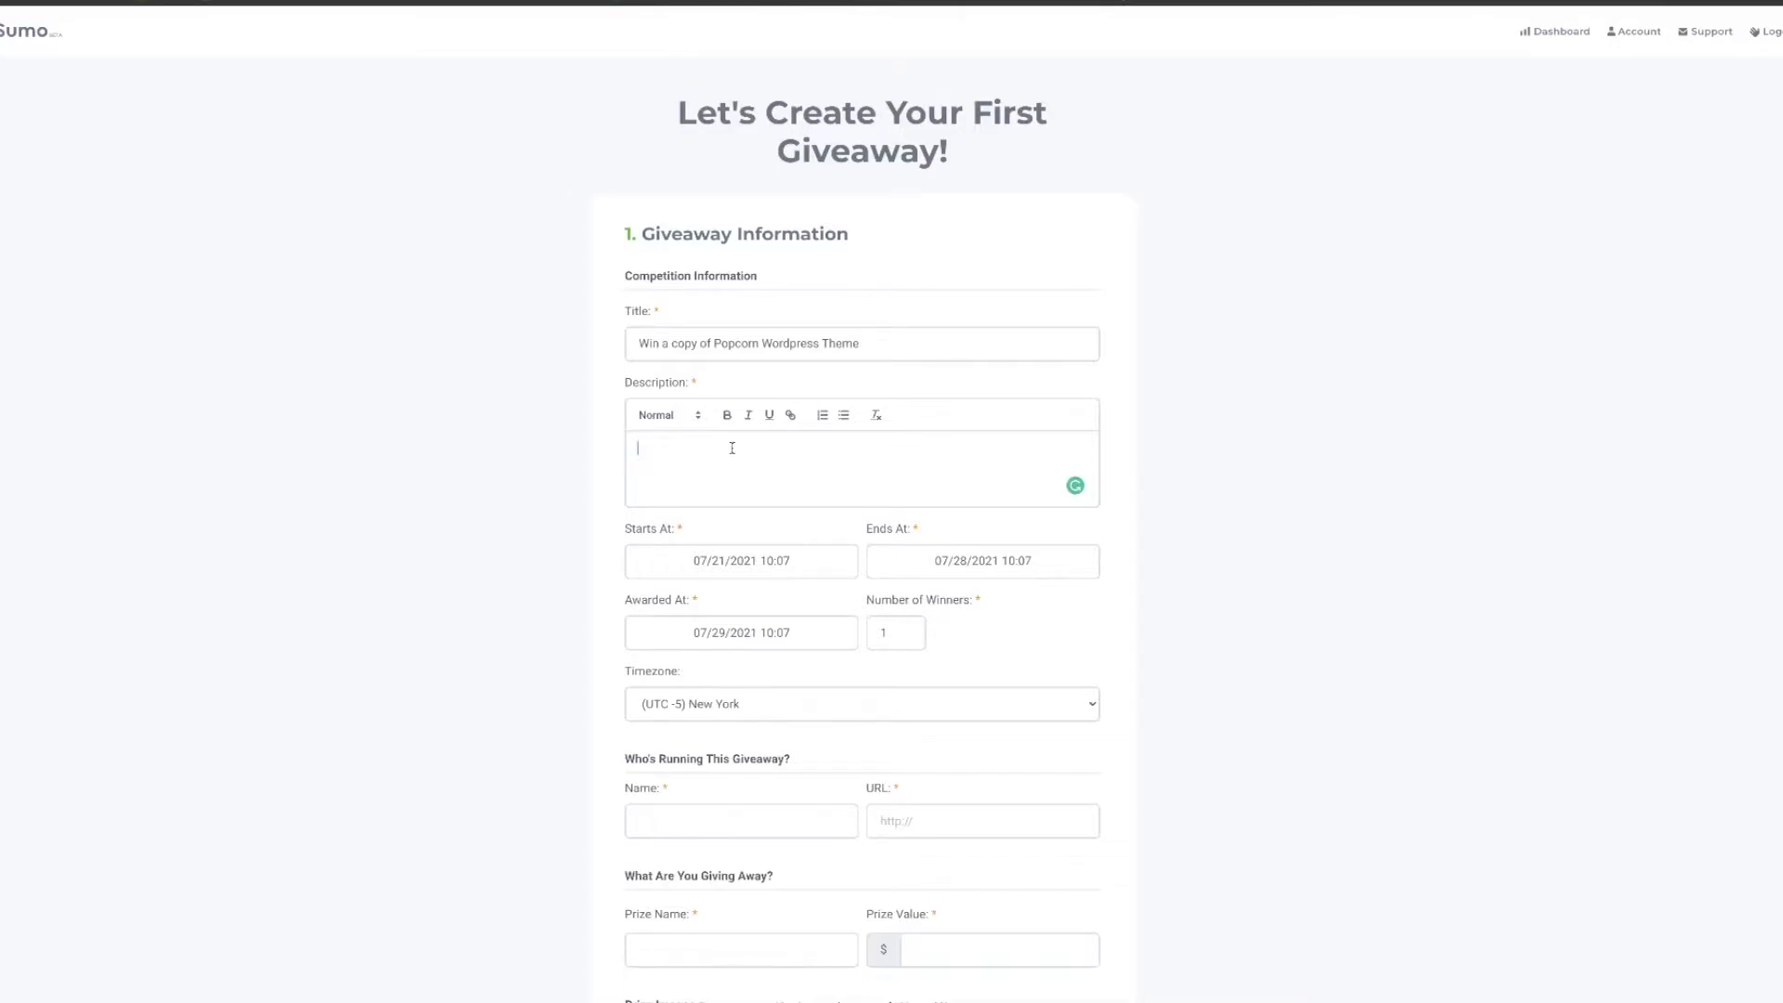
{"action": "type", "text": "Win a copy of this Amazing new WordPress theme called Popcorn theme. Designed and built by bloggers for bloggers. Ultra-fast page speeds and simple to install. Everything a niche website builder needs without all the features that slow your site down!"}
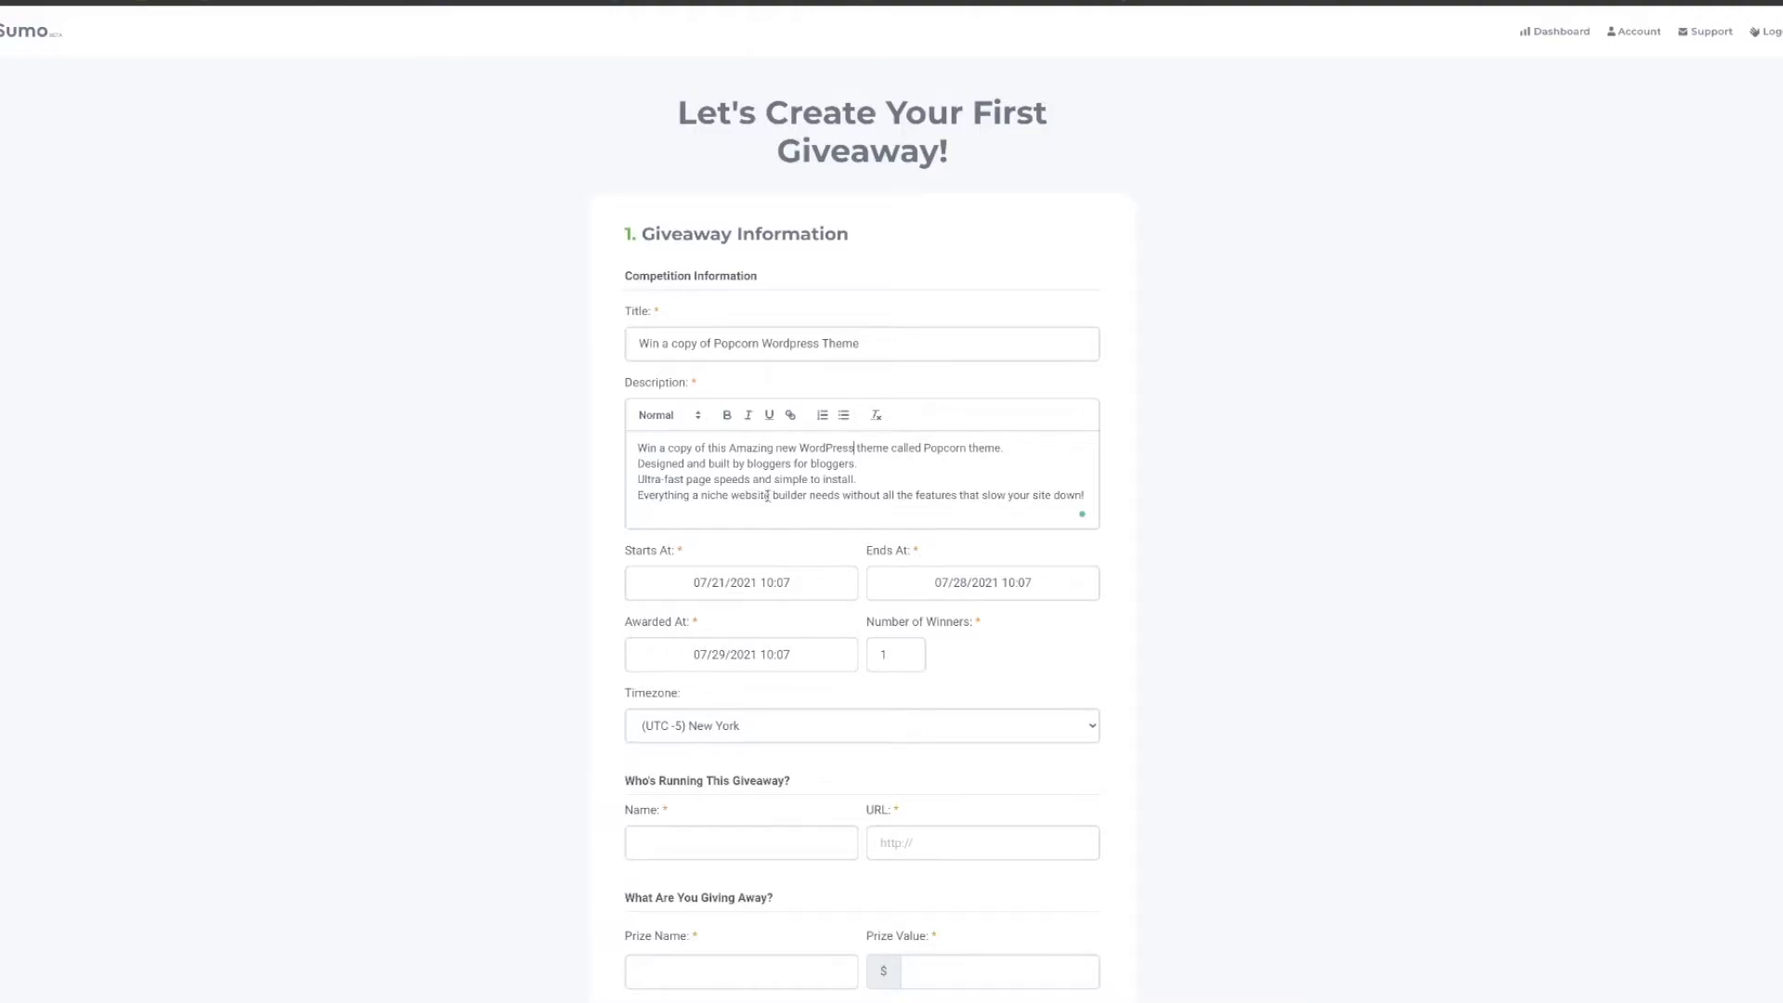
{"action": "left_click", "coordinate": [762, 588]}
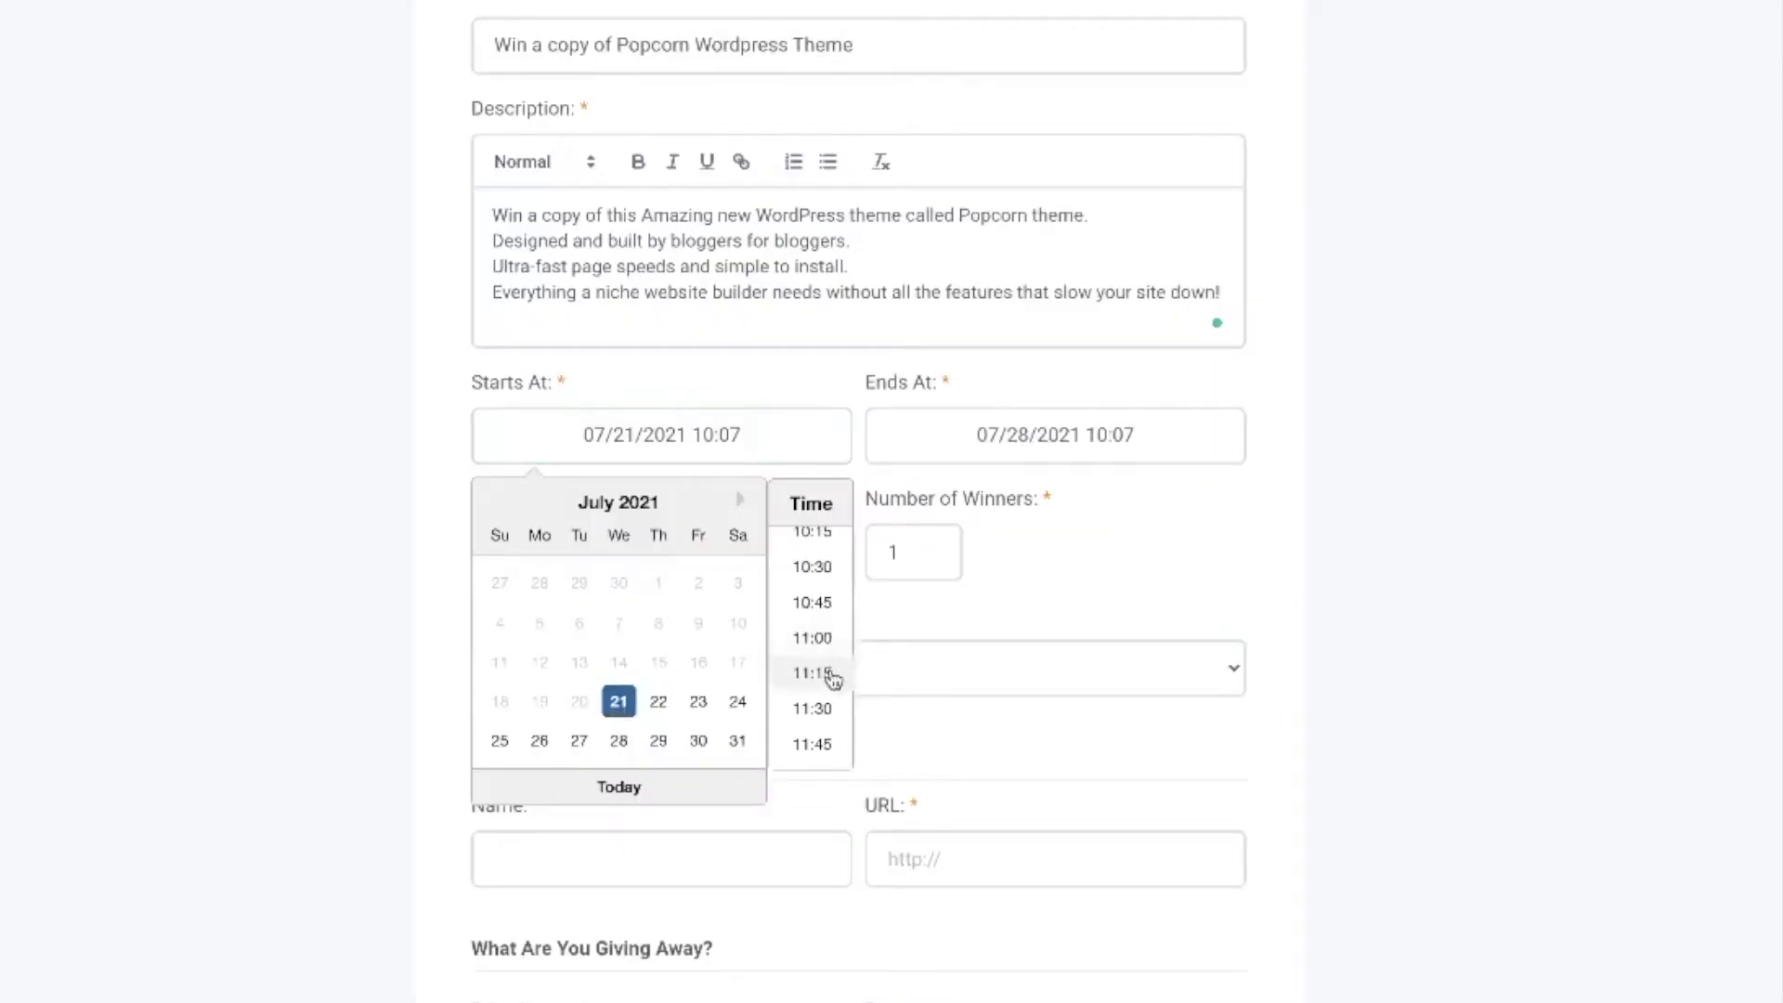
Set the start time to 11:30 and keep the award date on the 29th.
{"action": "left_click", "coordinate": [825, 706]}
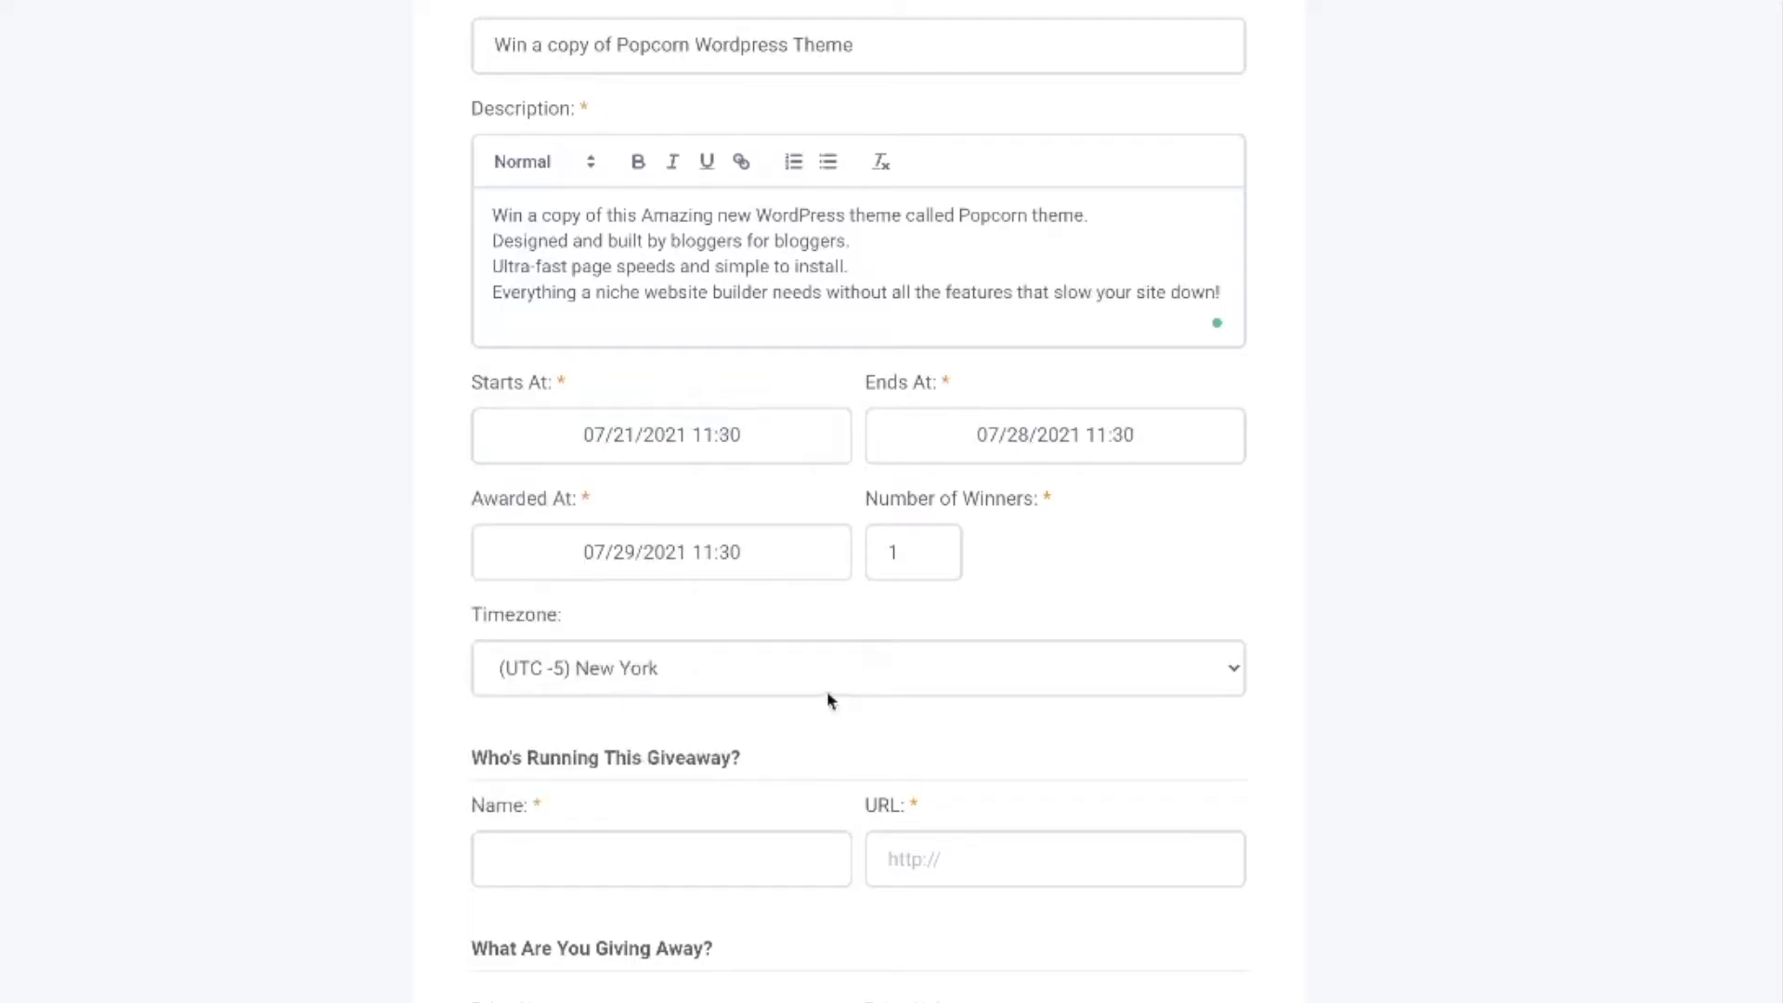
{"action": "left_click", "coordinate": [1041, 437]}
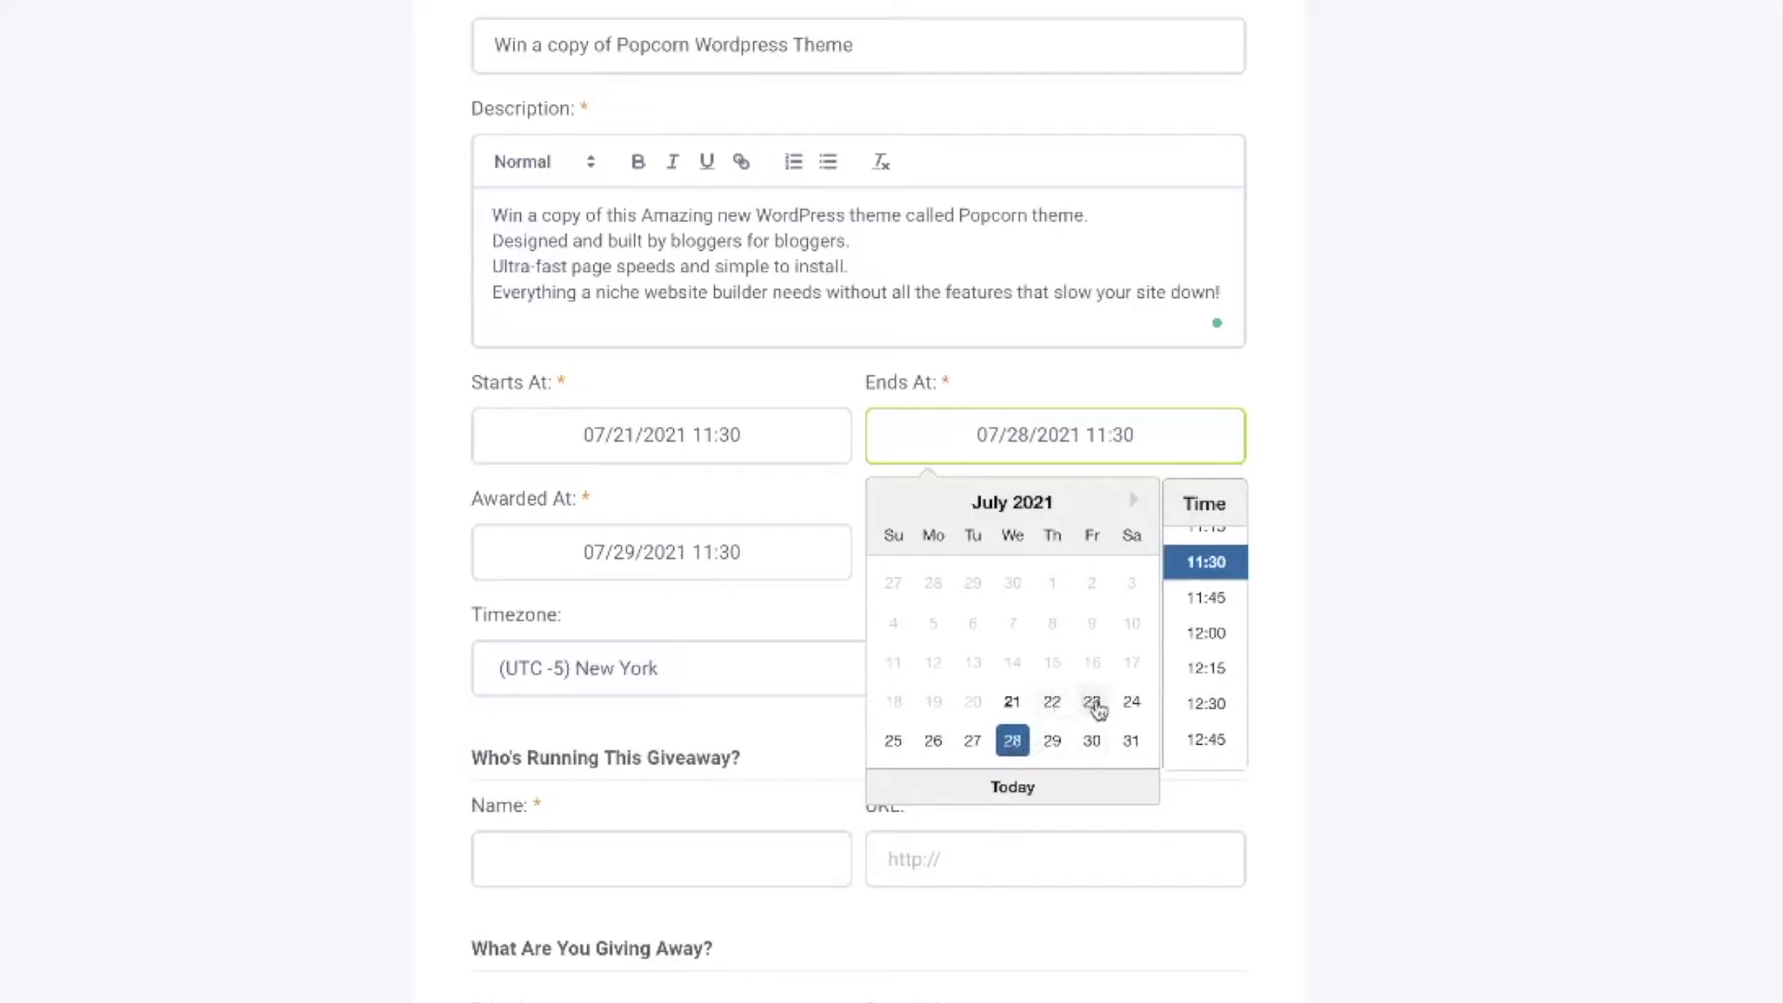
{"action": "left_click", "coordinate": [1012, 740]}
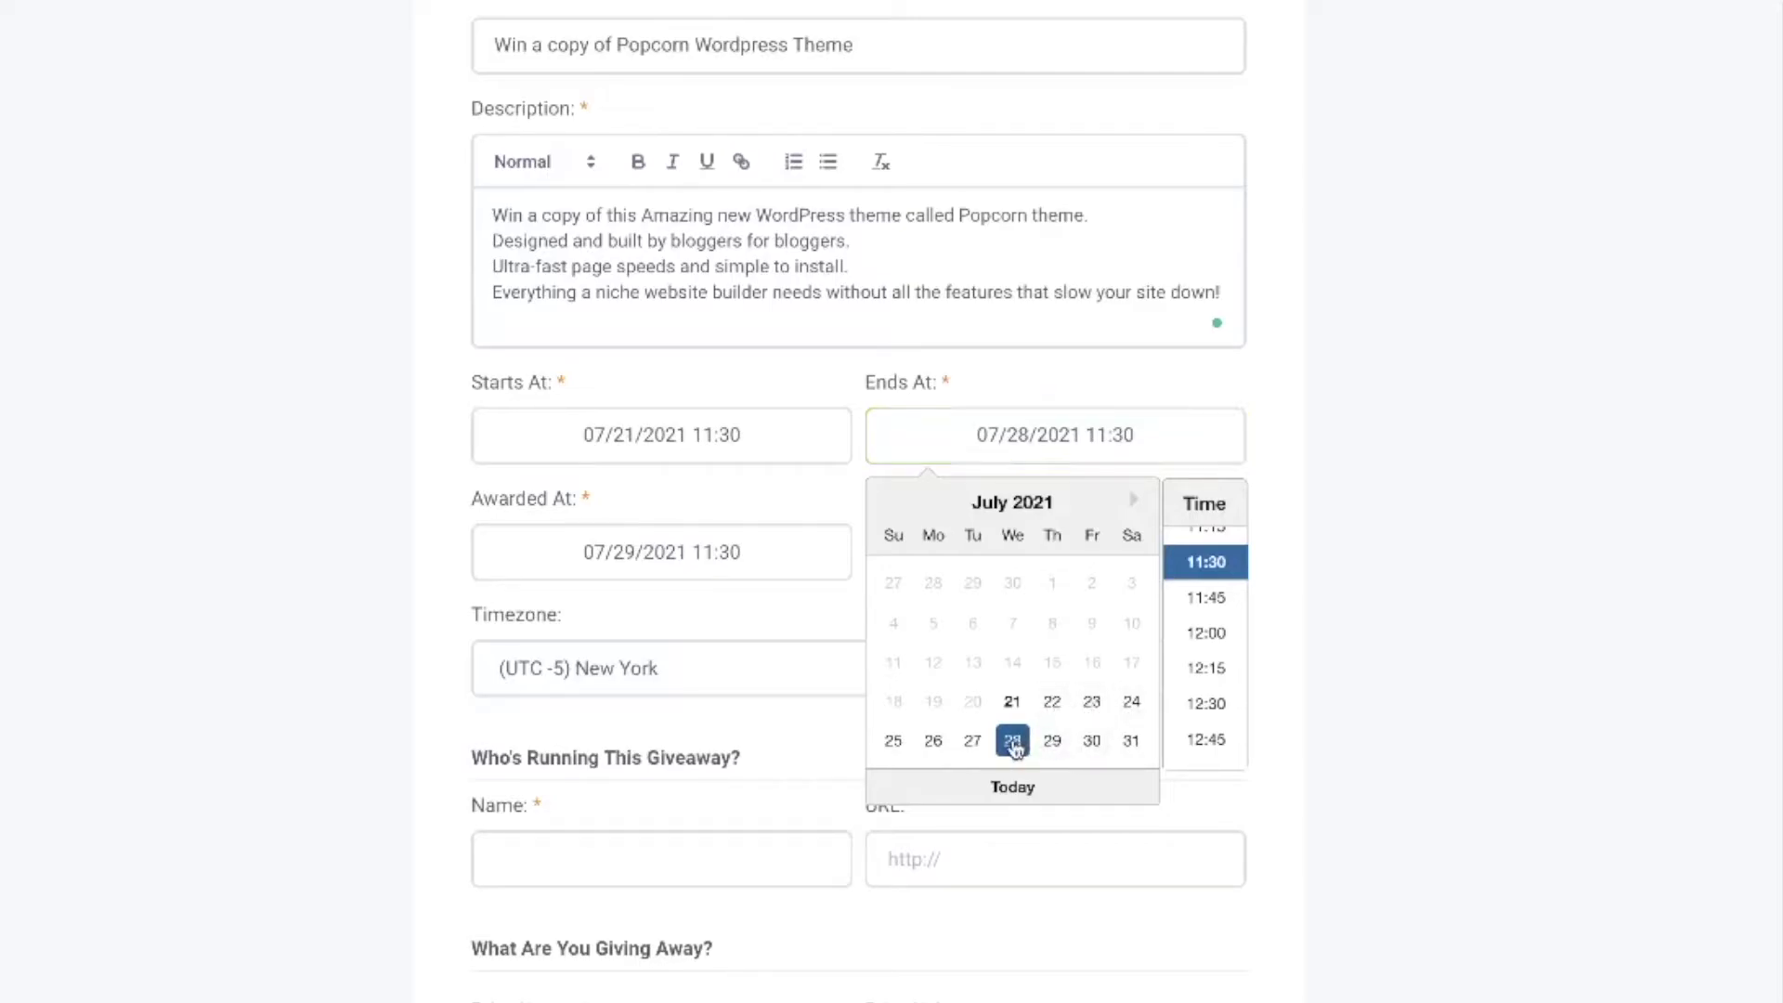
{"action": "left_click", "coordinate": [817, 492]}
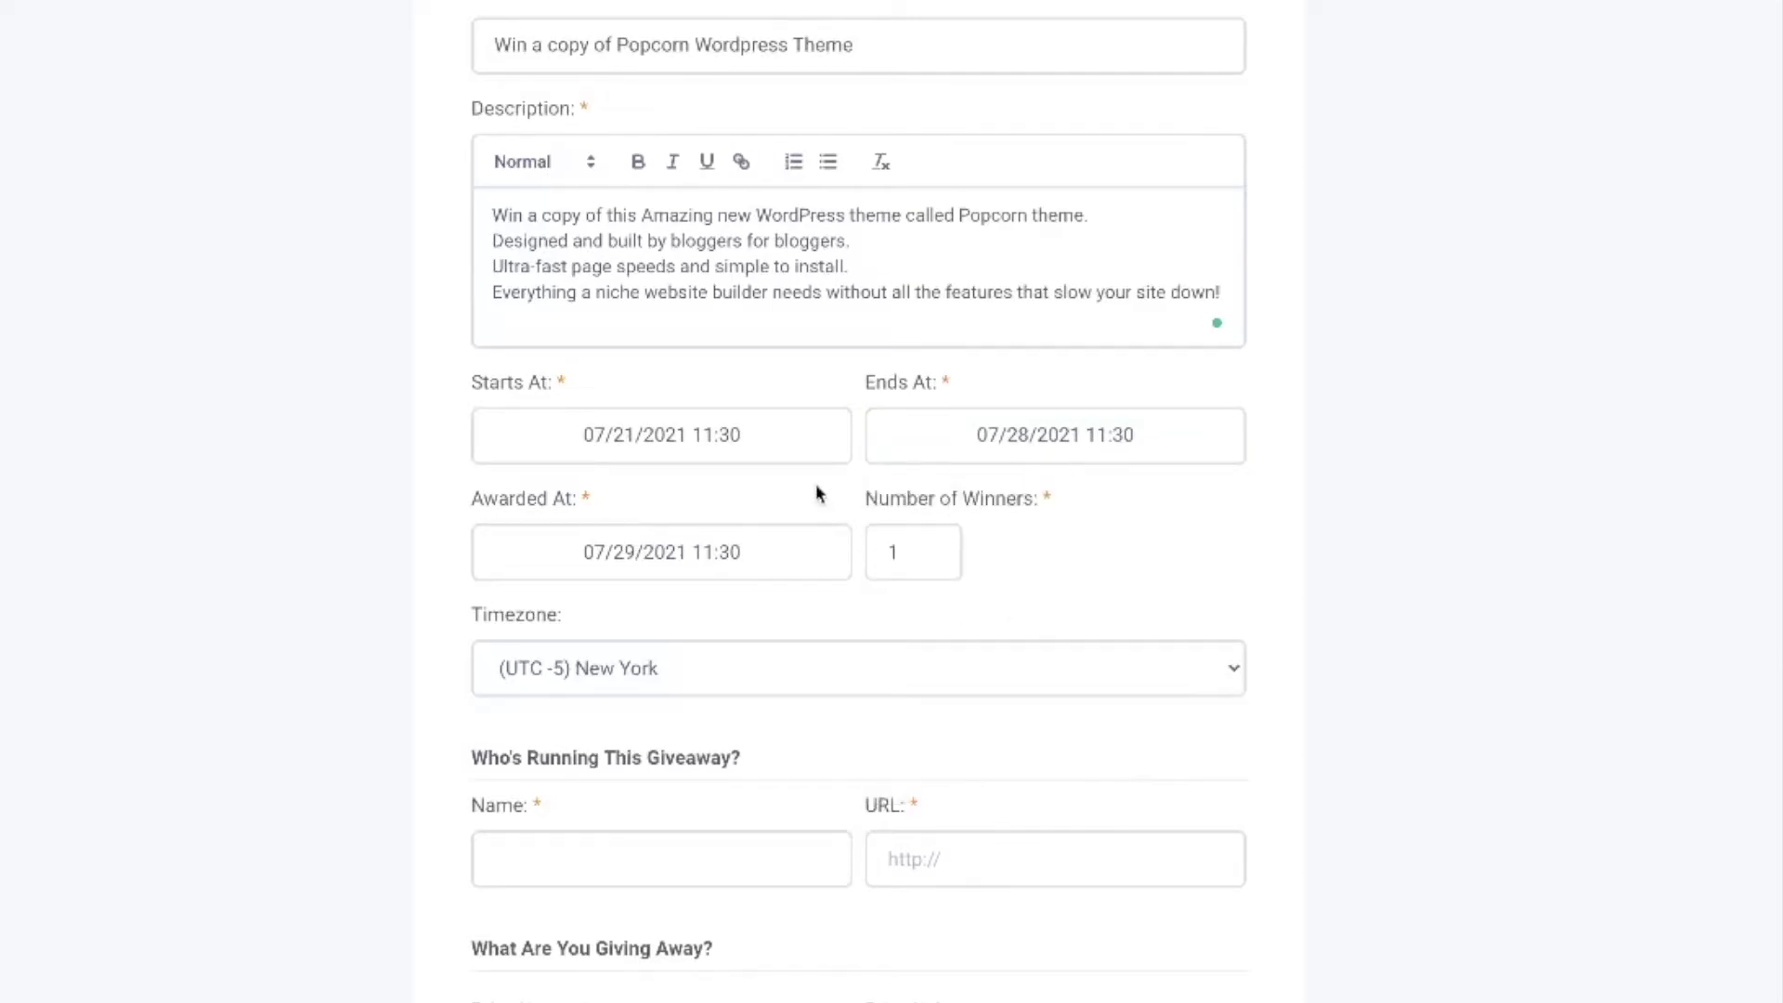
{"action": "left_click", "coordinate": [723, 553]}
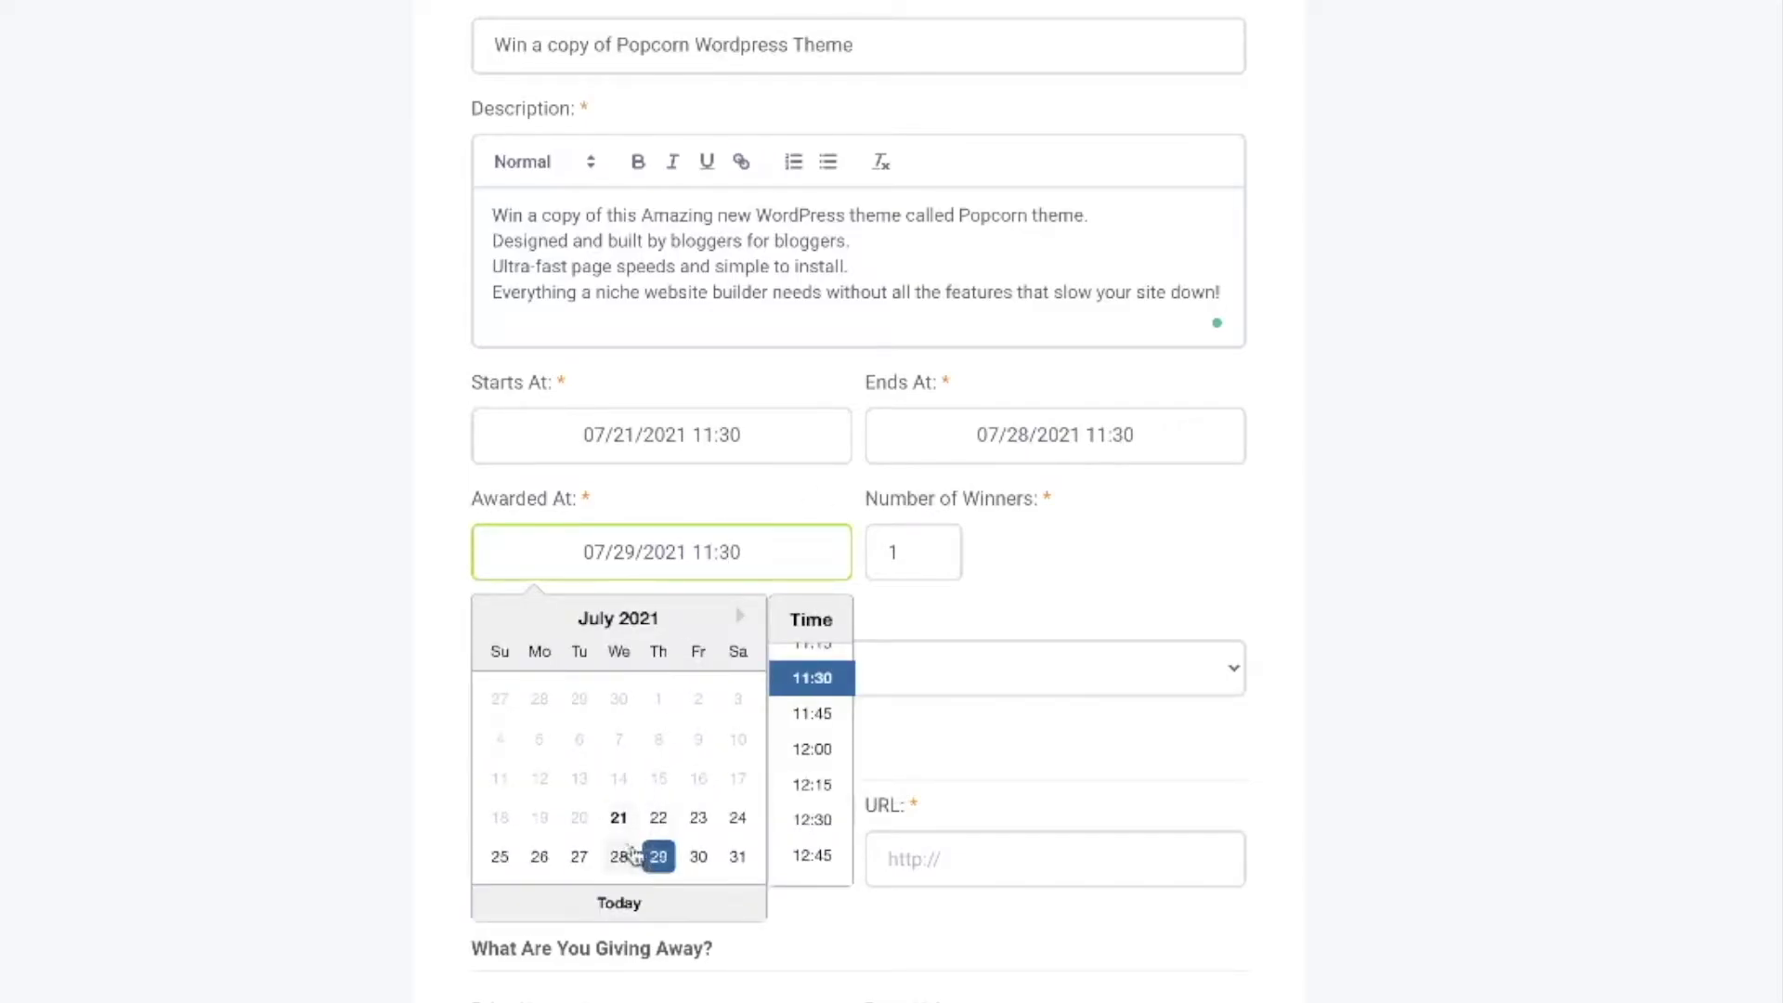
{"action": "left_click", "coordinate": [661, 860]}
{"action": "left_click", "coordinate": [1003, 625]}
Keep one winner and set the timezone to (UTC +0) Dublin.
{"action": "left_click", "coordinate": [905, 660]}
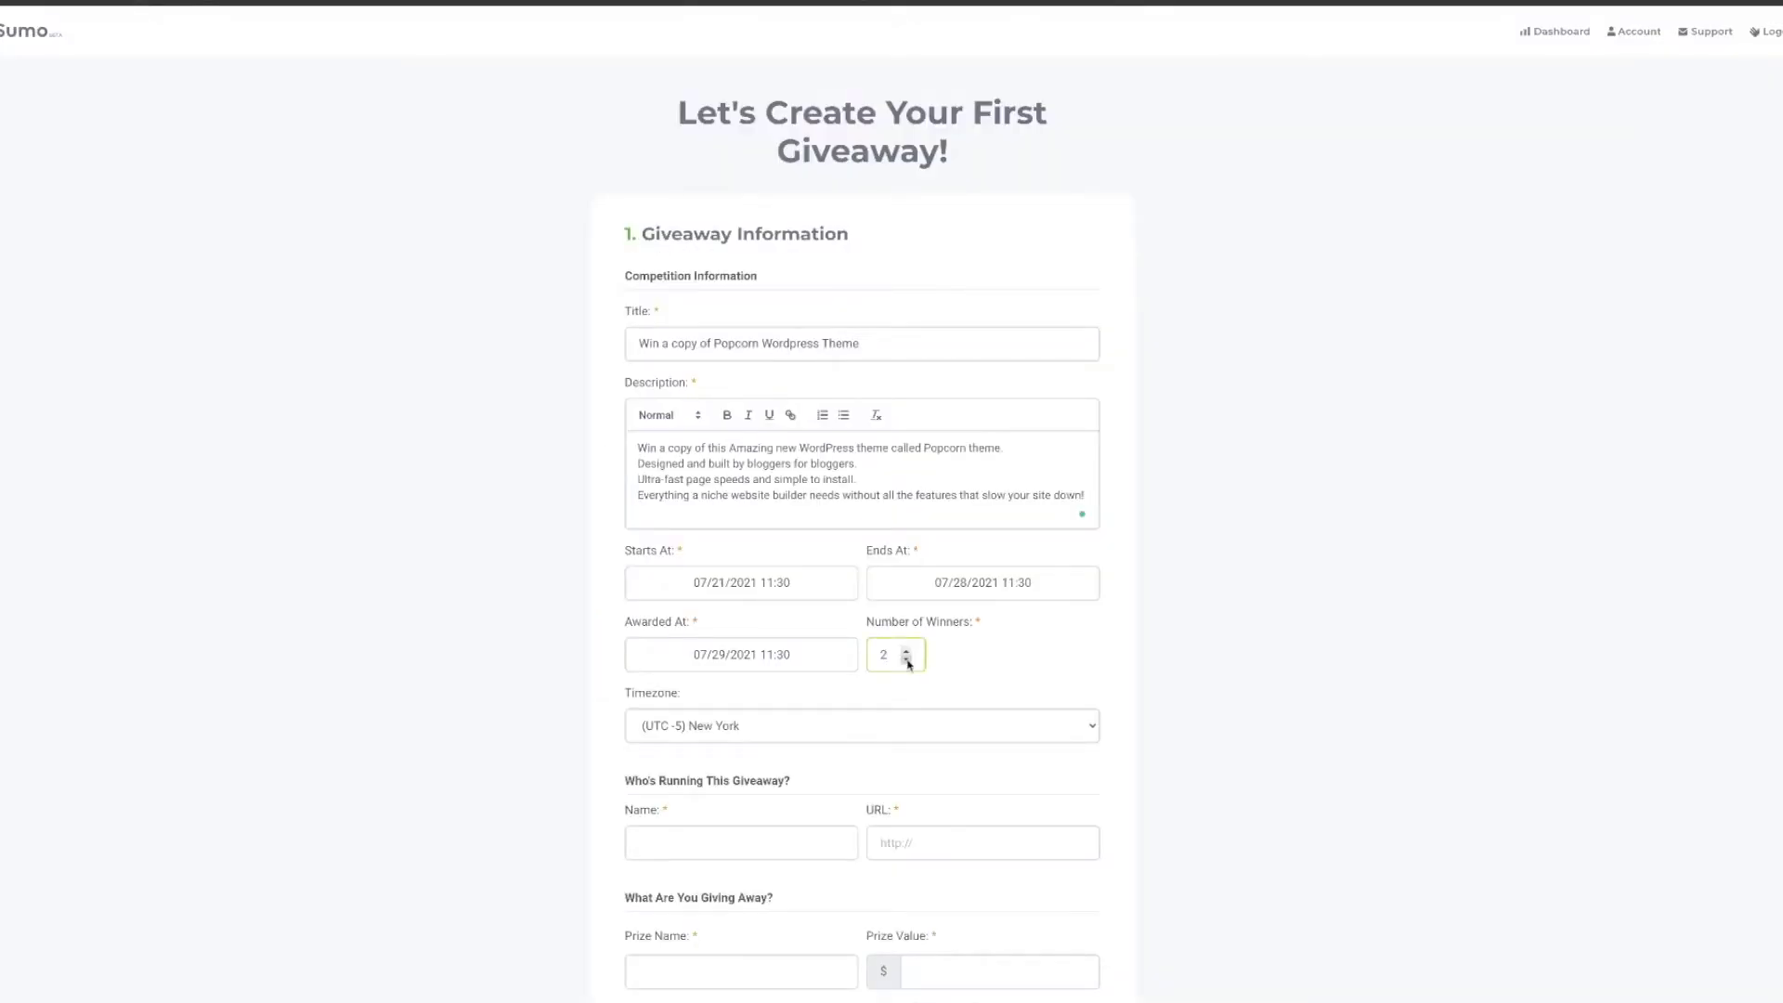
{"action": "left_click", "coordinate": [1088, 729]}
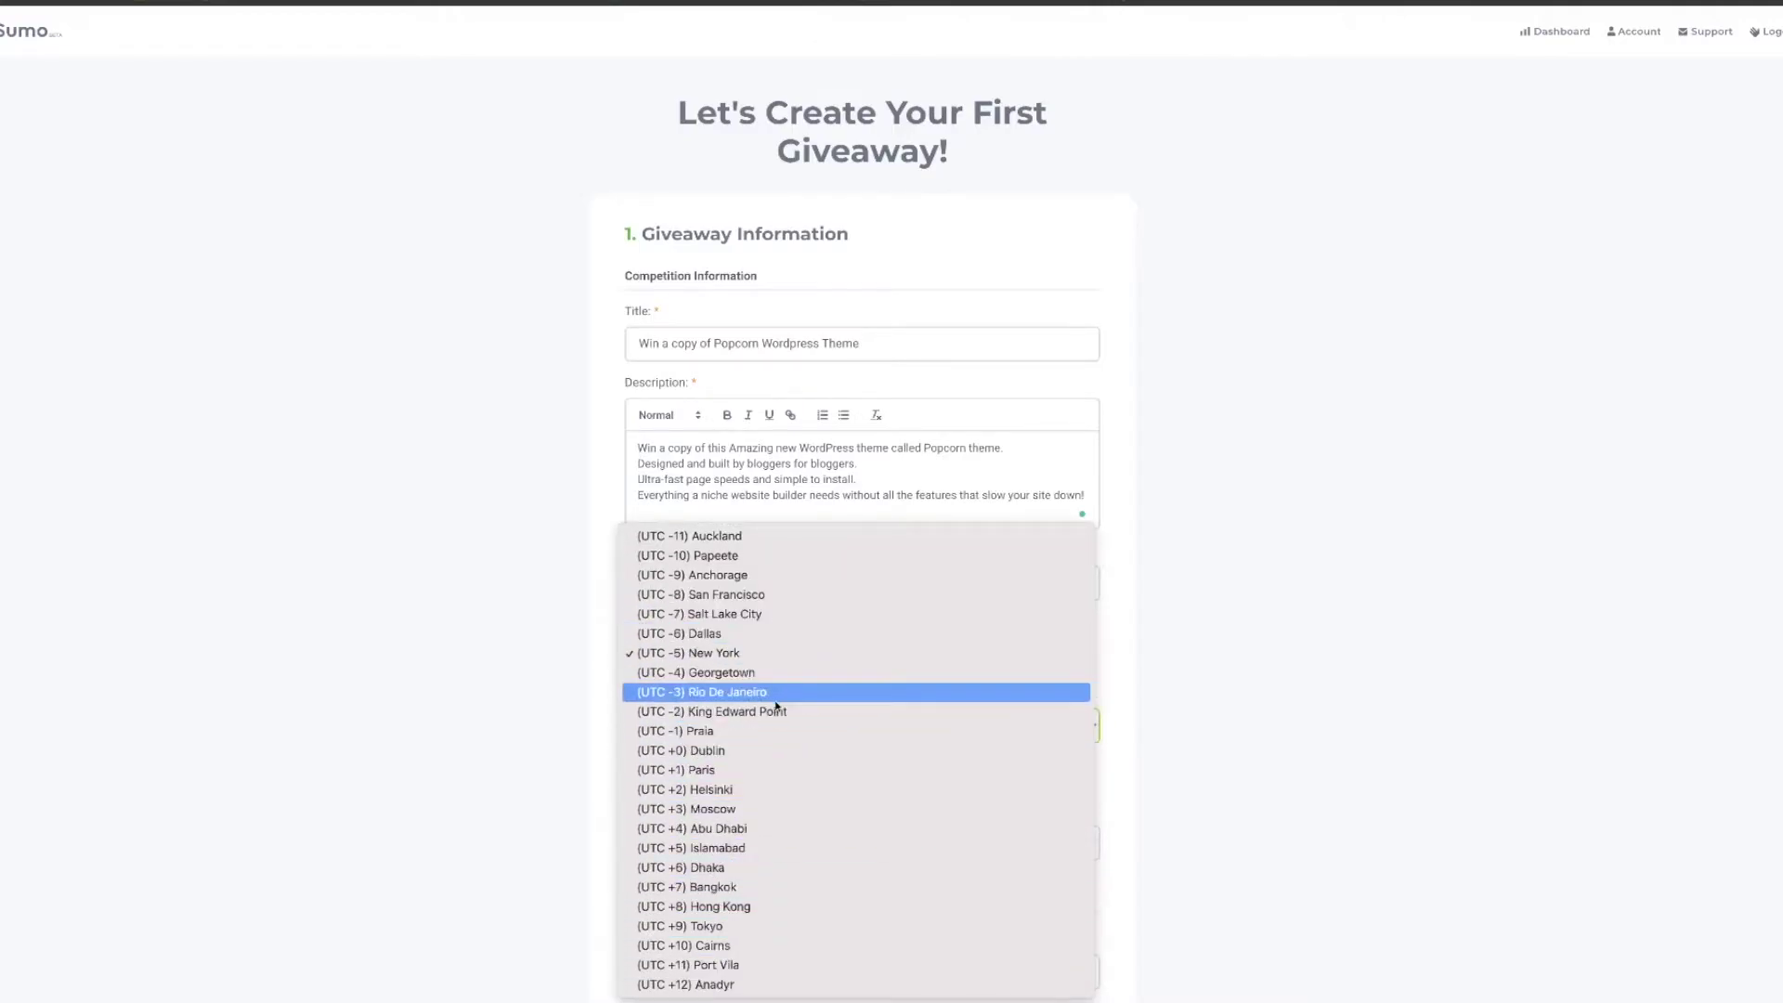
{"action": "left_click", "coordinate": [730, 753]}
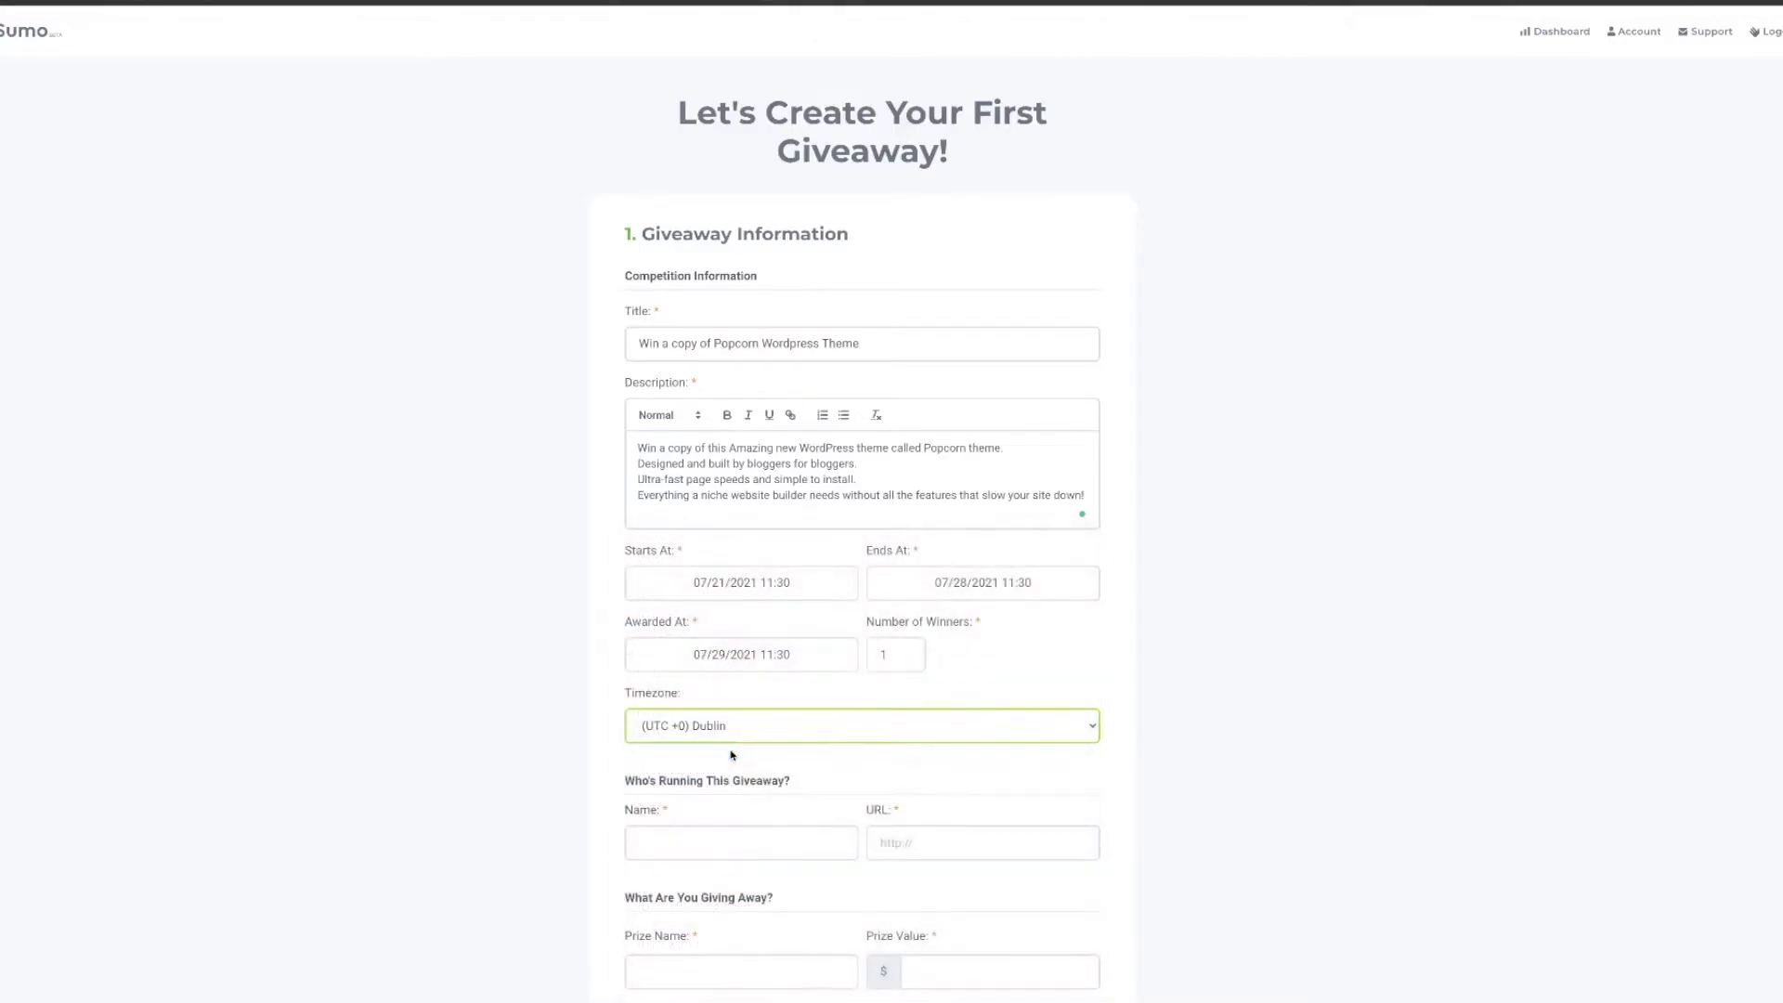
{"action": "scroll", "coordinate": [762, 692], "scroll_direction": "down", "scroll_amount": 1}
{"action": "scroll", "coordinate": [761, 693], "scroll_direction": "down", "scroll_amount": 2}
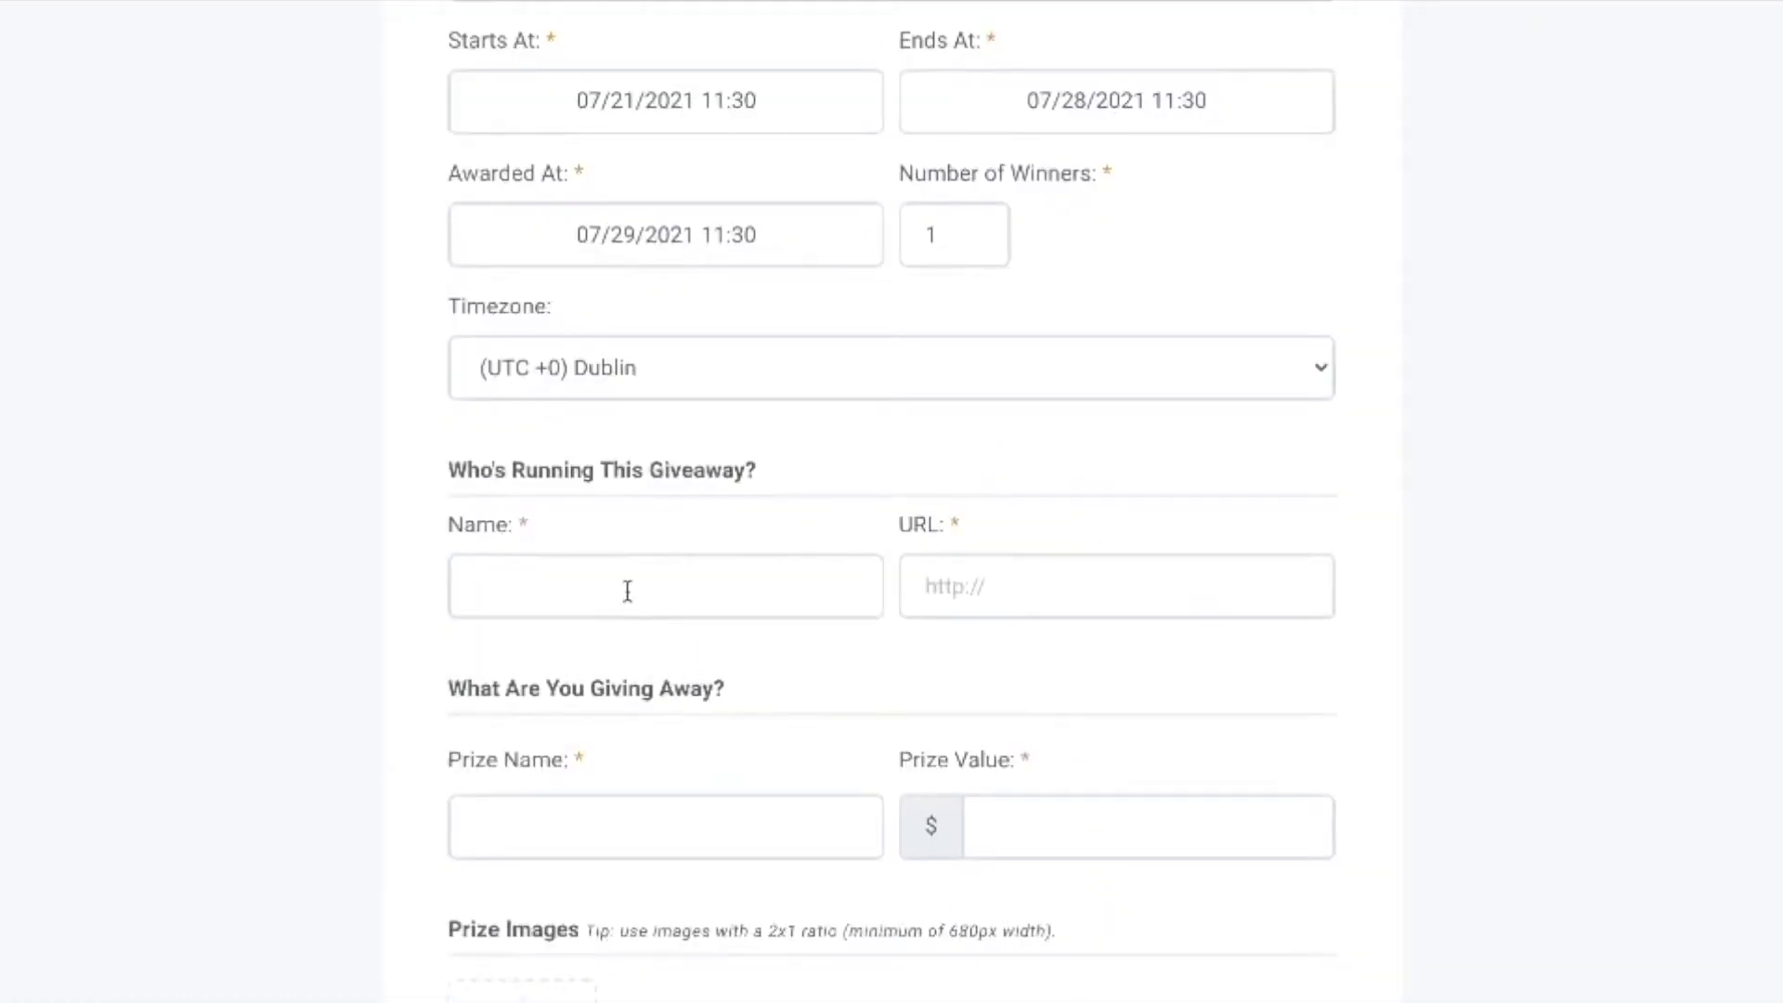
Autofill the organiser name and website, and name the Popcorntheme prize at $99.
{"action": "left_click", "coordinate": [627, 592]}
{"action": "left_click", "coordinate": [597, 657]}
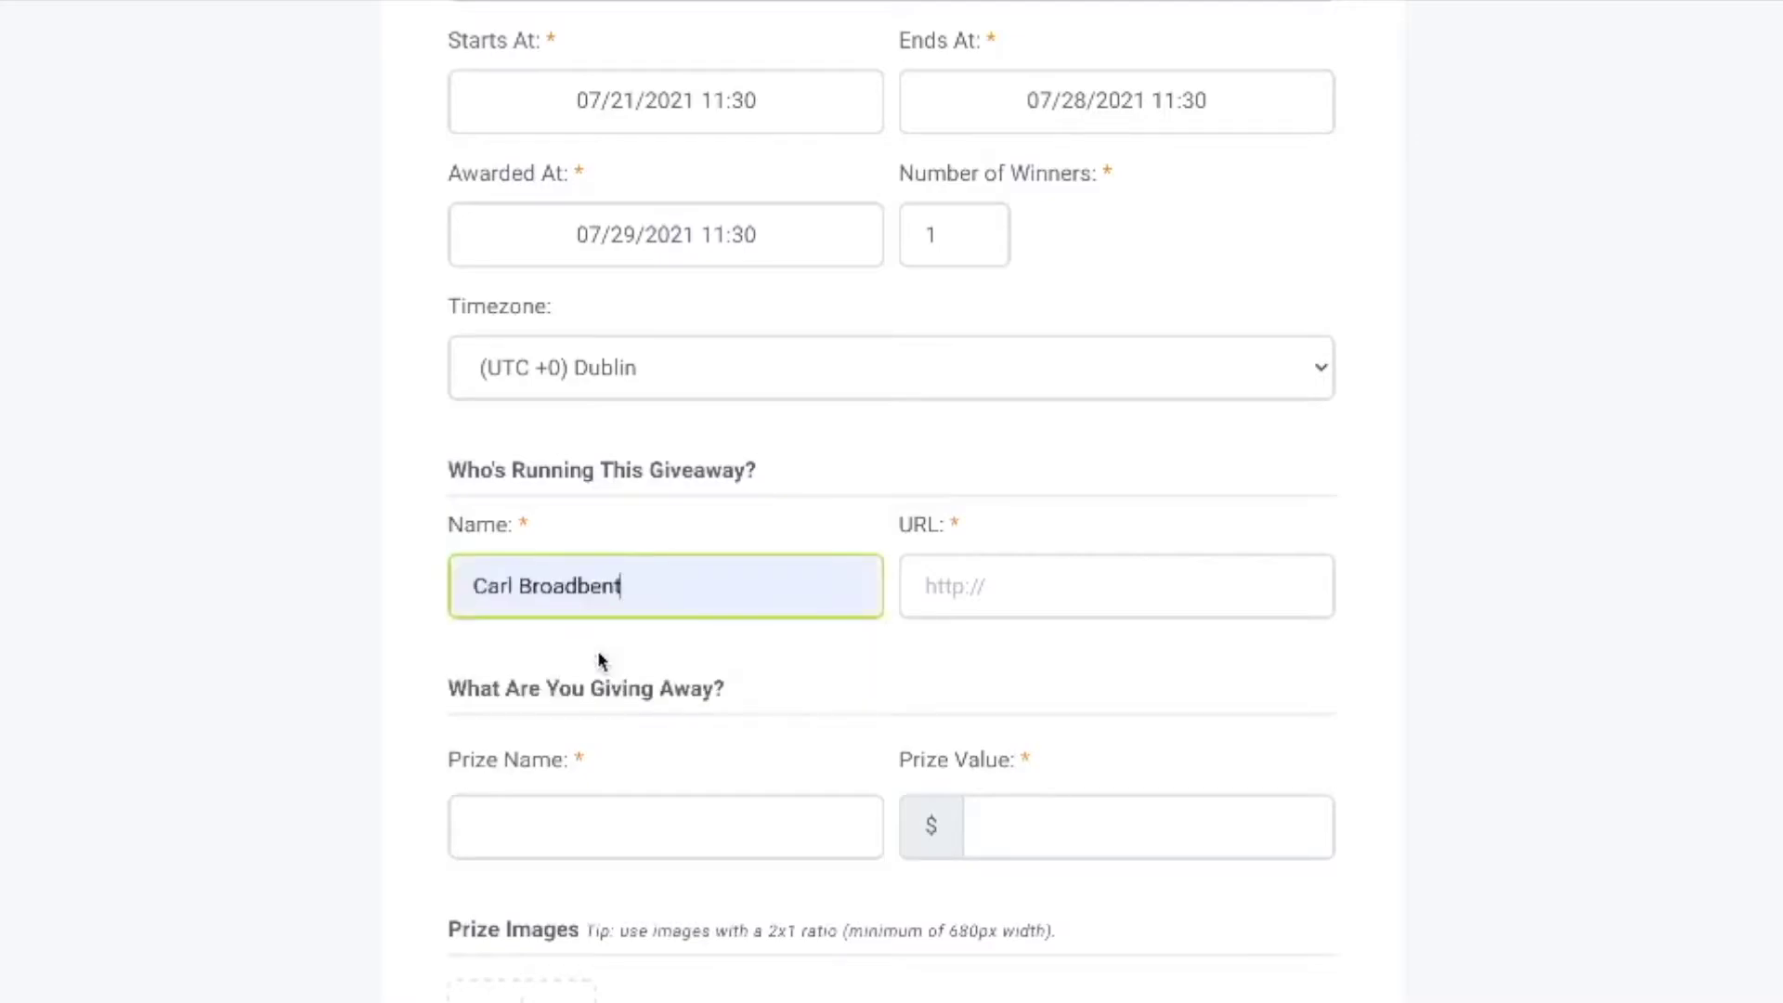
{"action": "left_click", "coordinate": [1011, 584]}
{"action": "left_click", "coordinate": [1021, 656]}
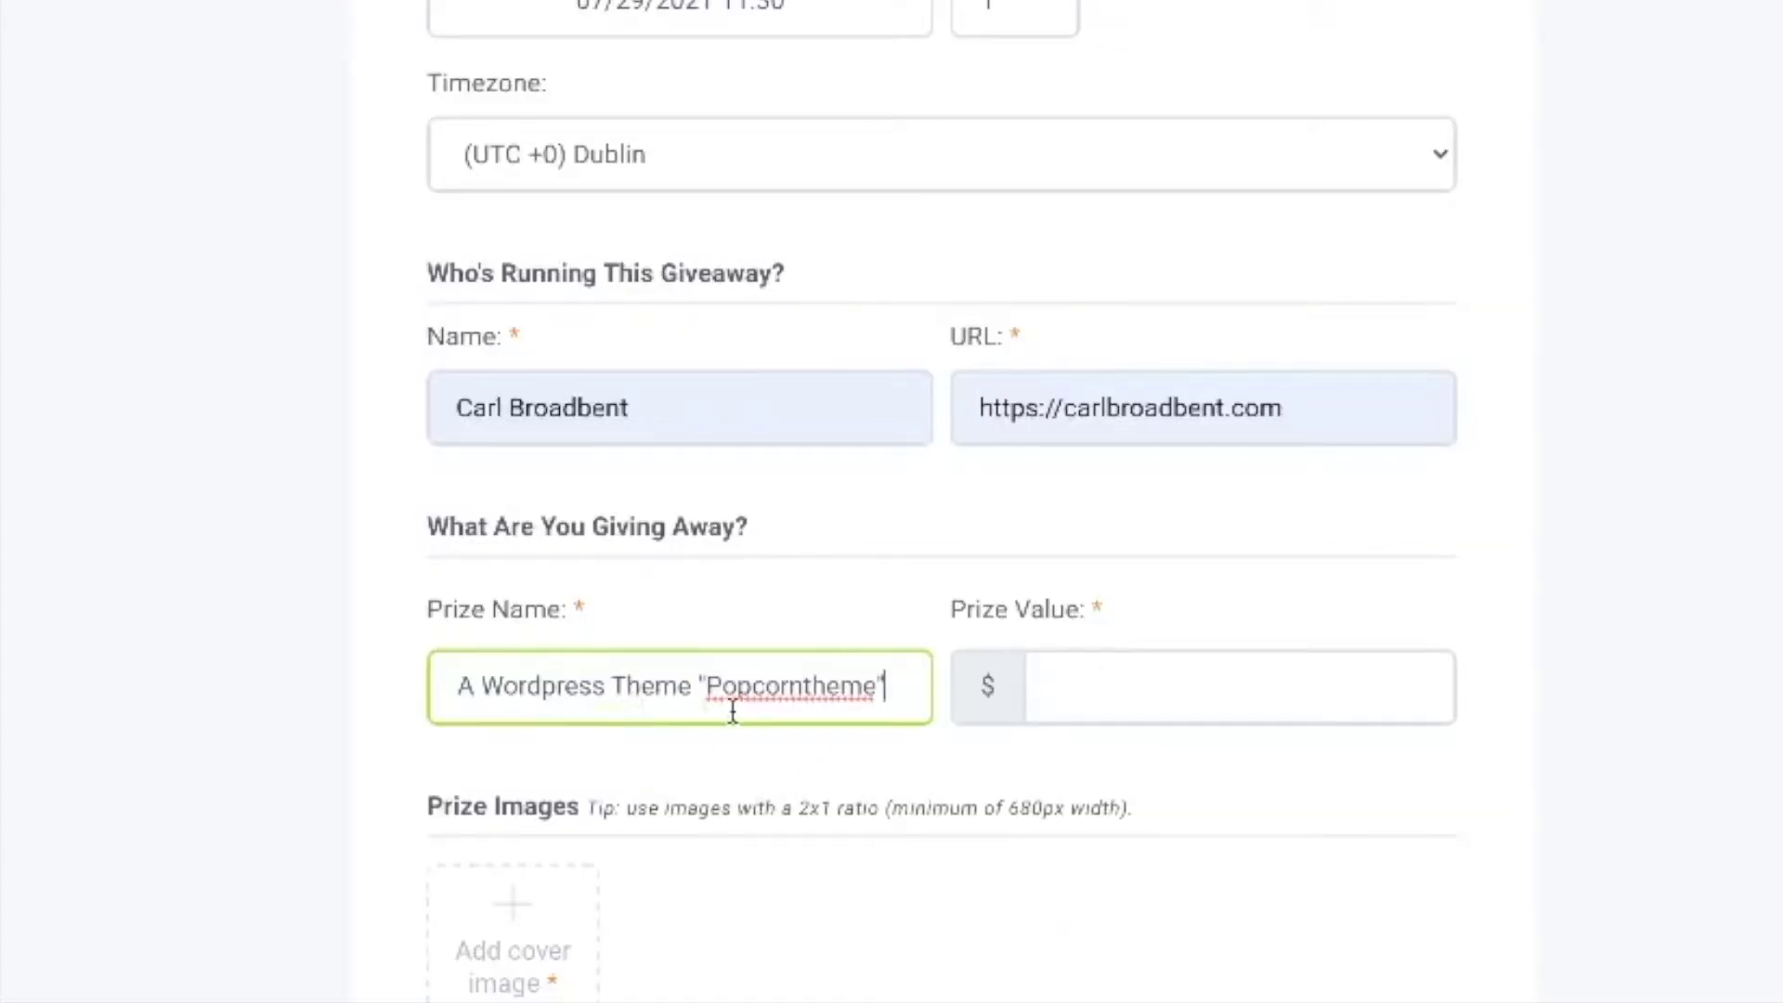
{"action": "left_click", "coordinate": [1067, 695]}
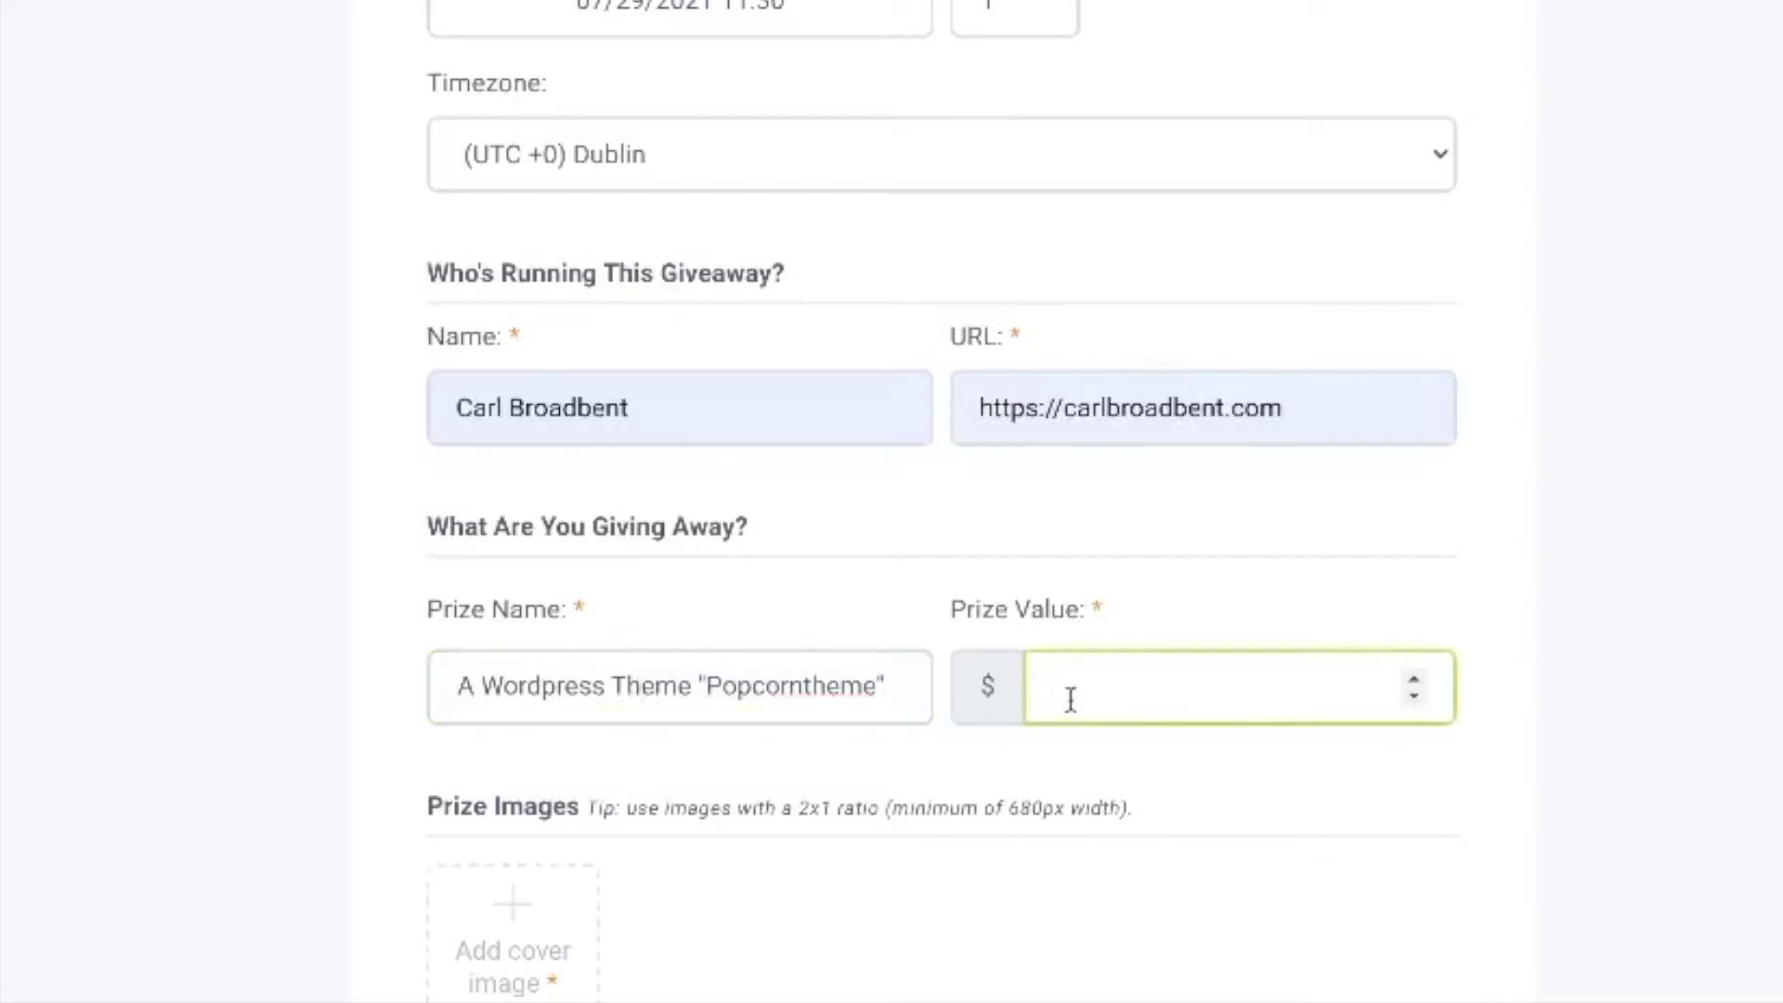
{"action": "type", "text": "99"}
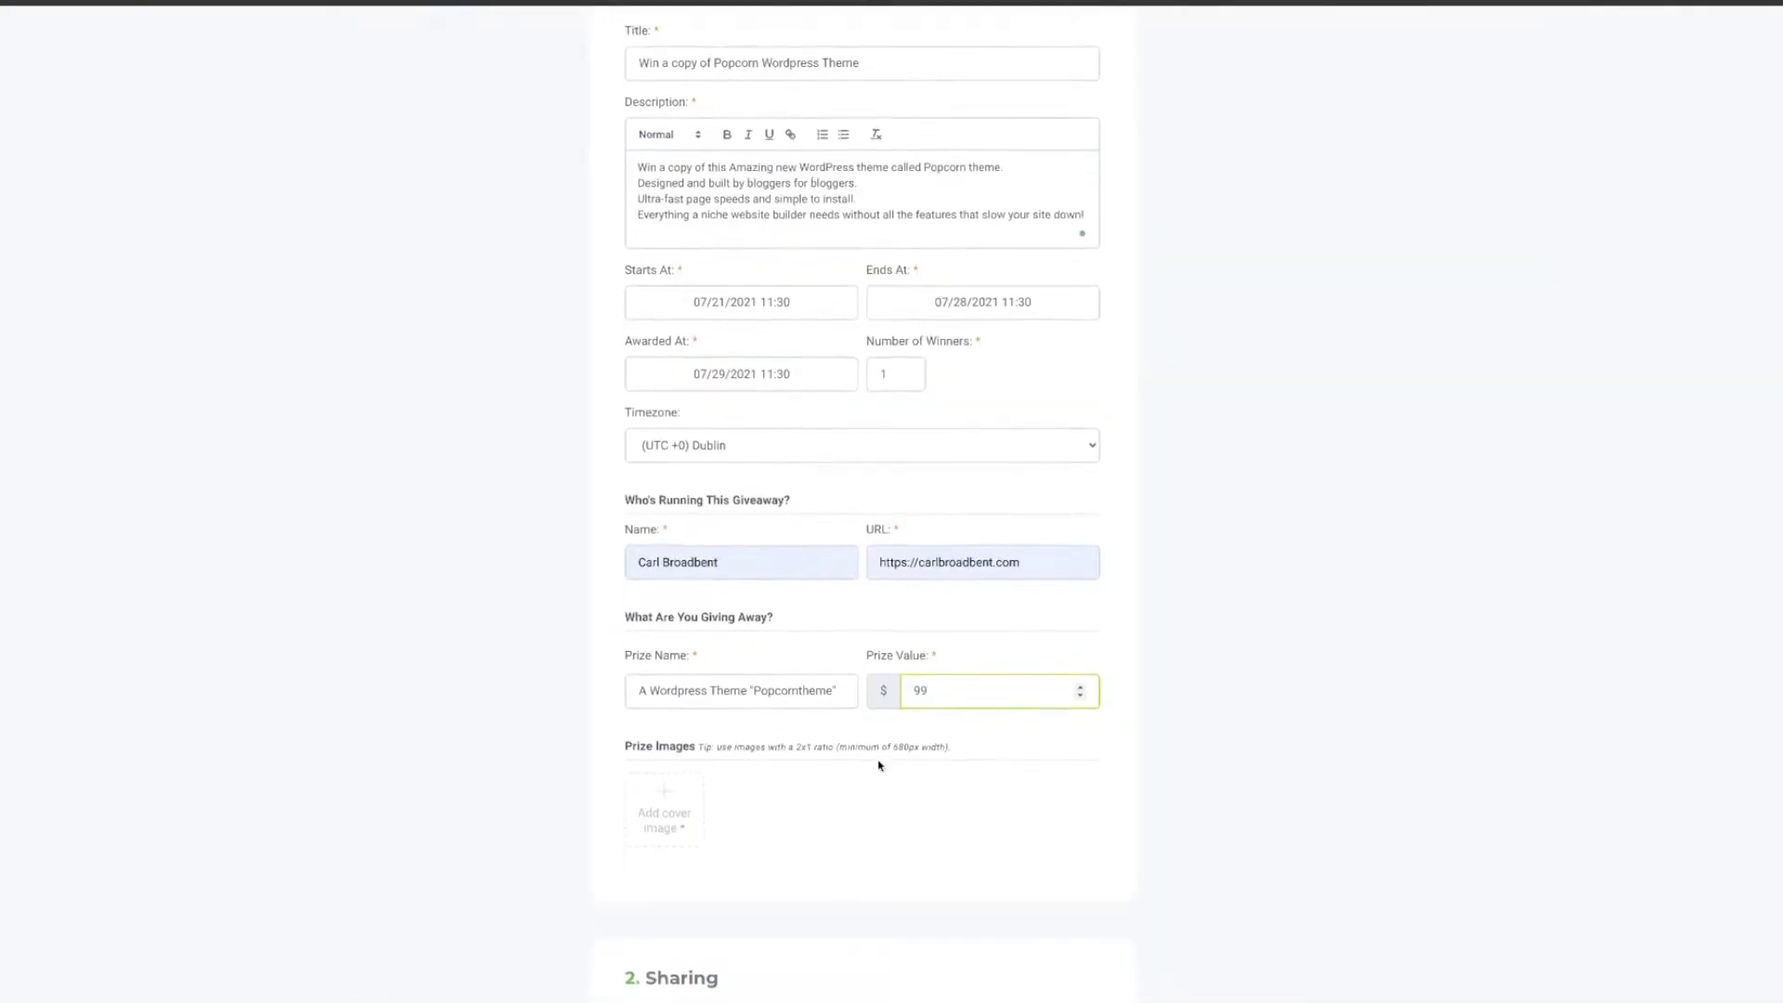
{"action": "scroll", "coordinate": [880, 765], "scroll_direction": "down", "scroll_amount": 2}
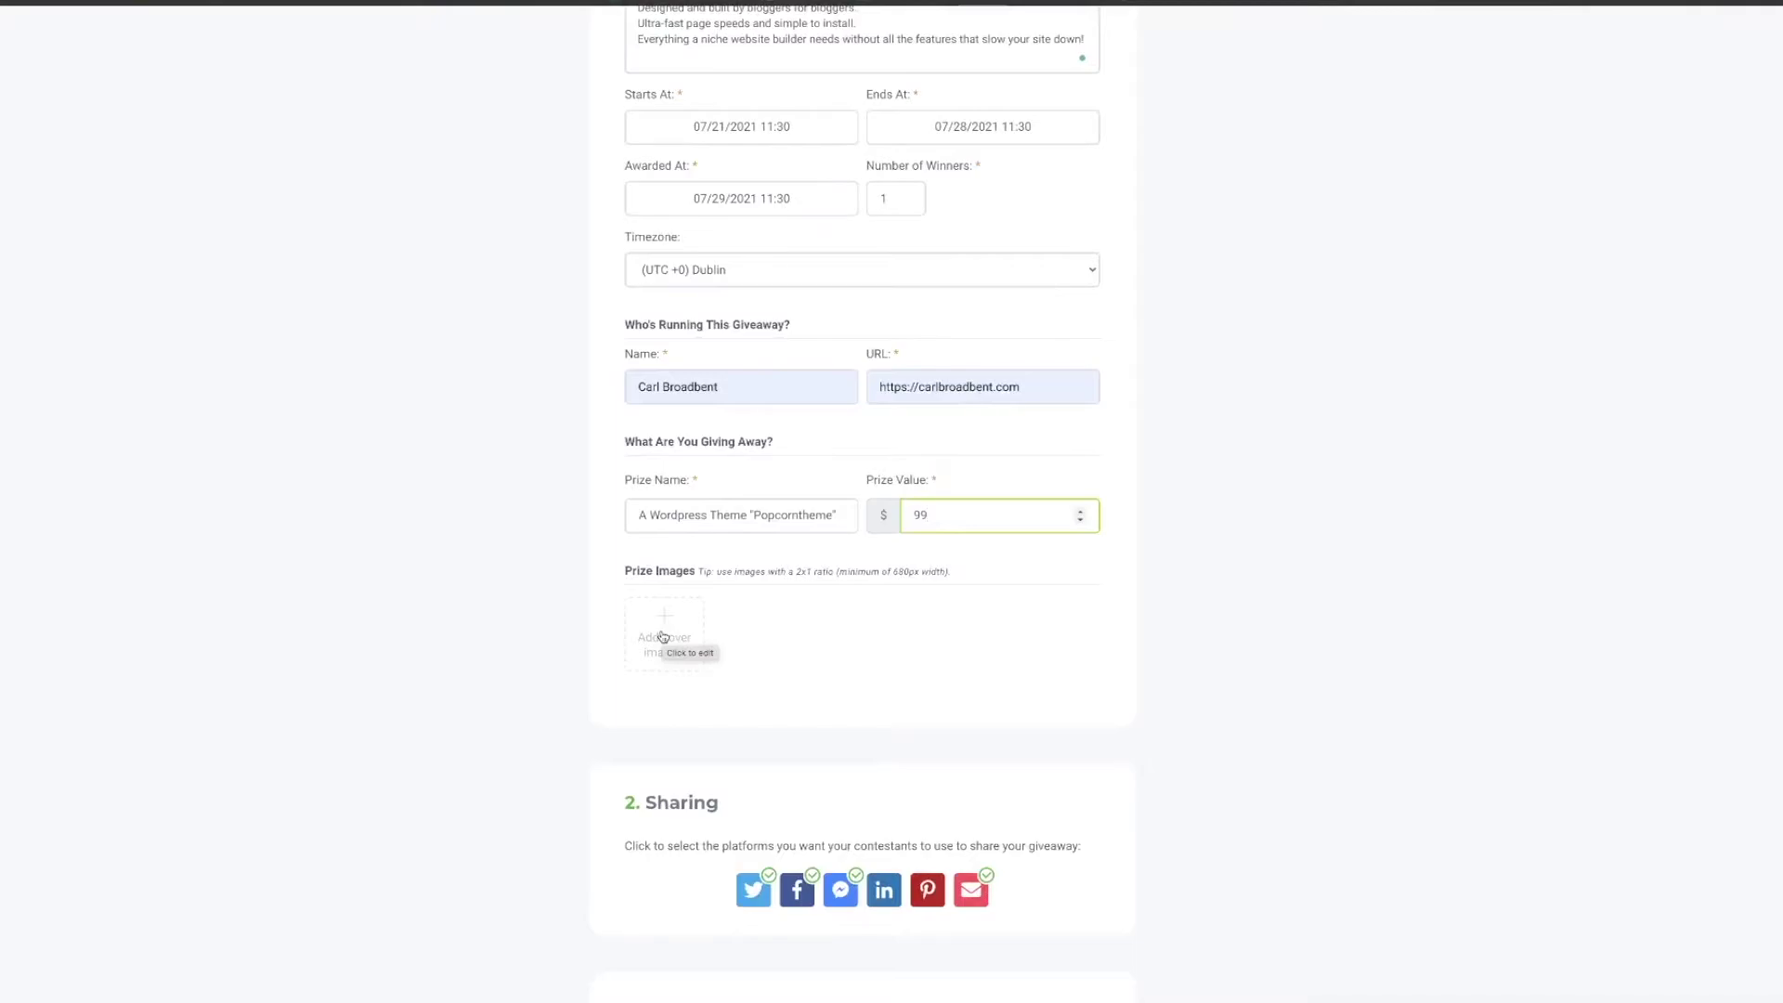
{"action": "left_click", "coordinate": [942, 672]}
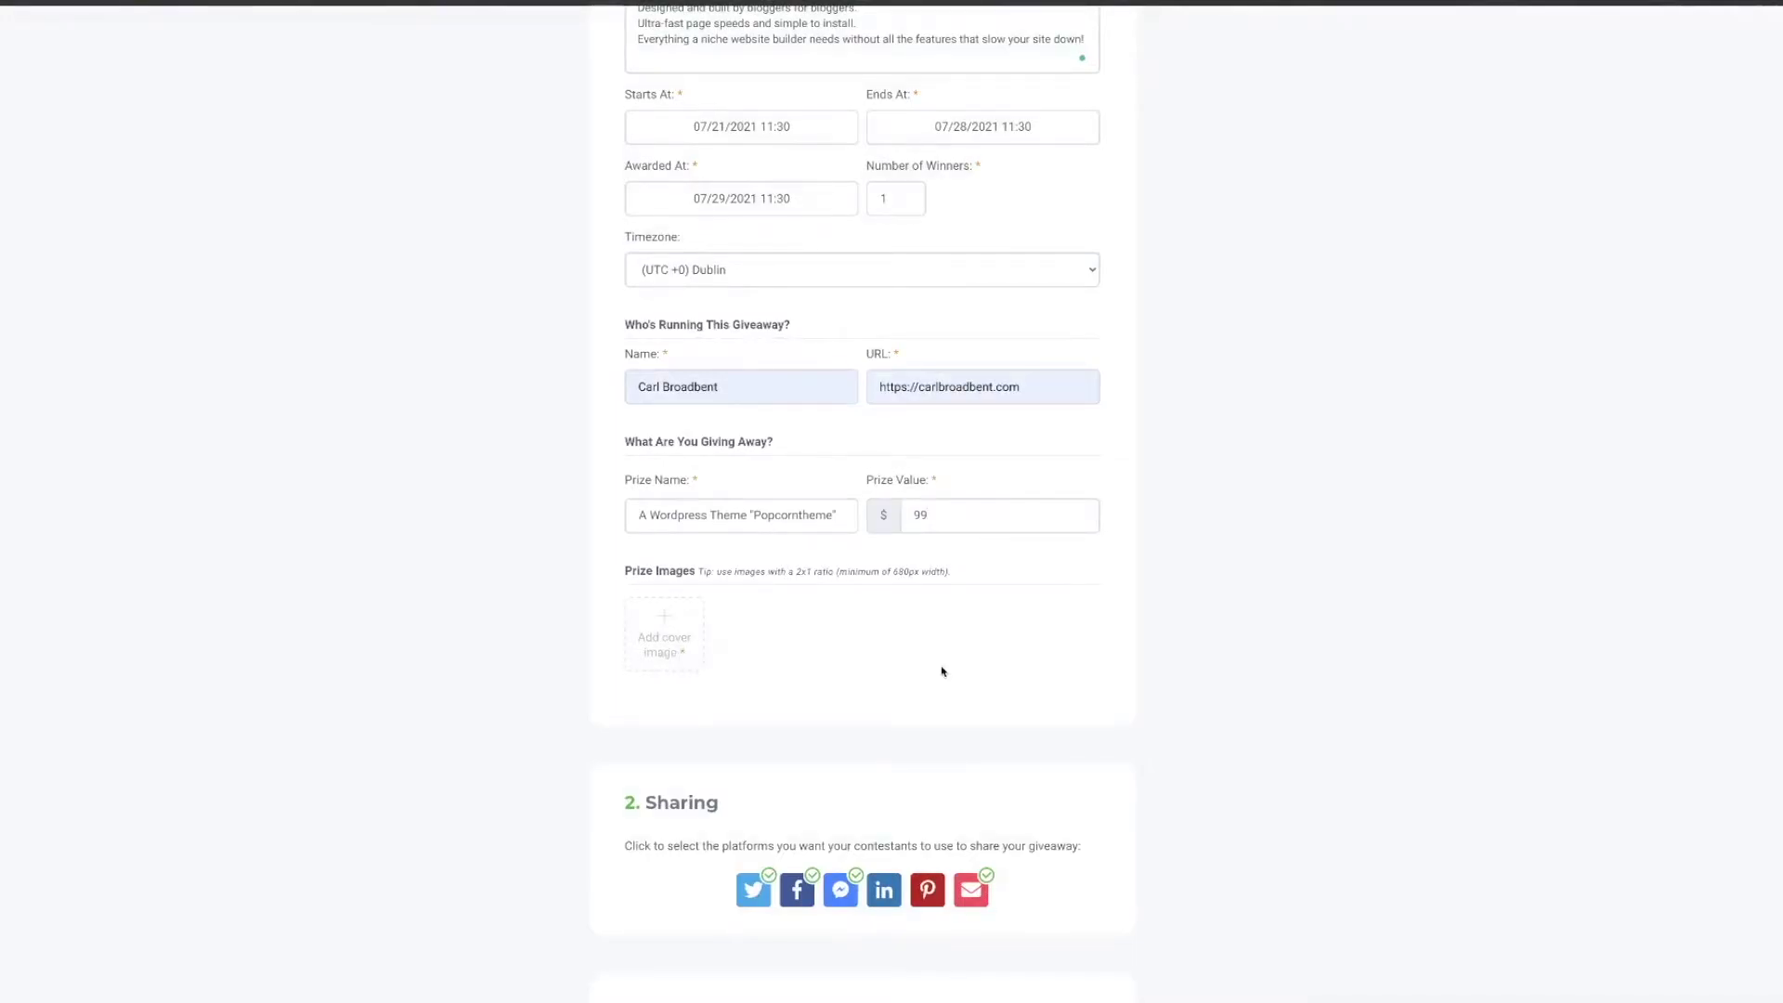
Use the popcorn image as cover and enable LinkedIn and Pinterest sharing.
{"action": "left_click", "coordinate": [674, 646]}
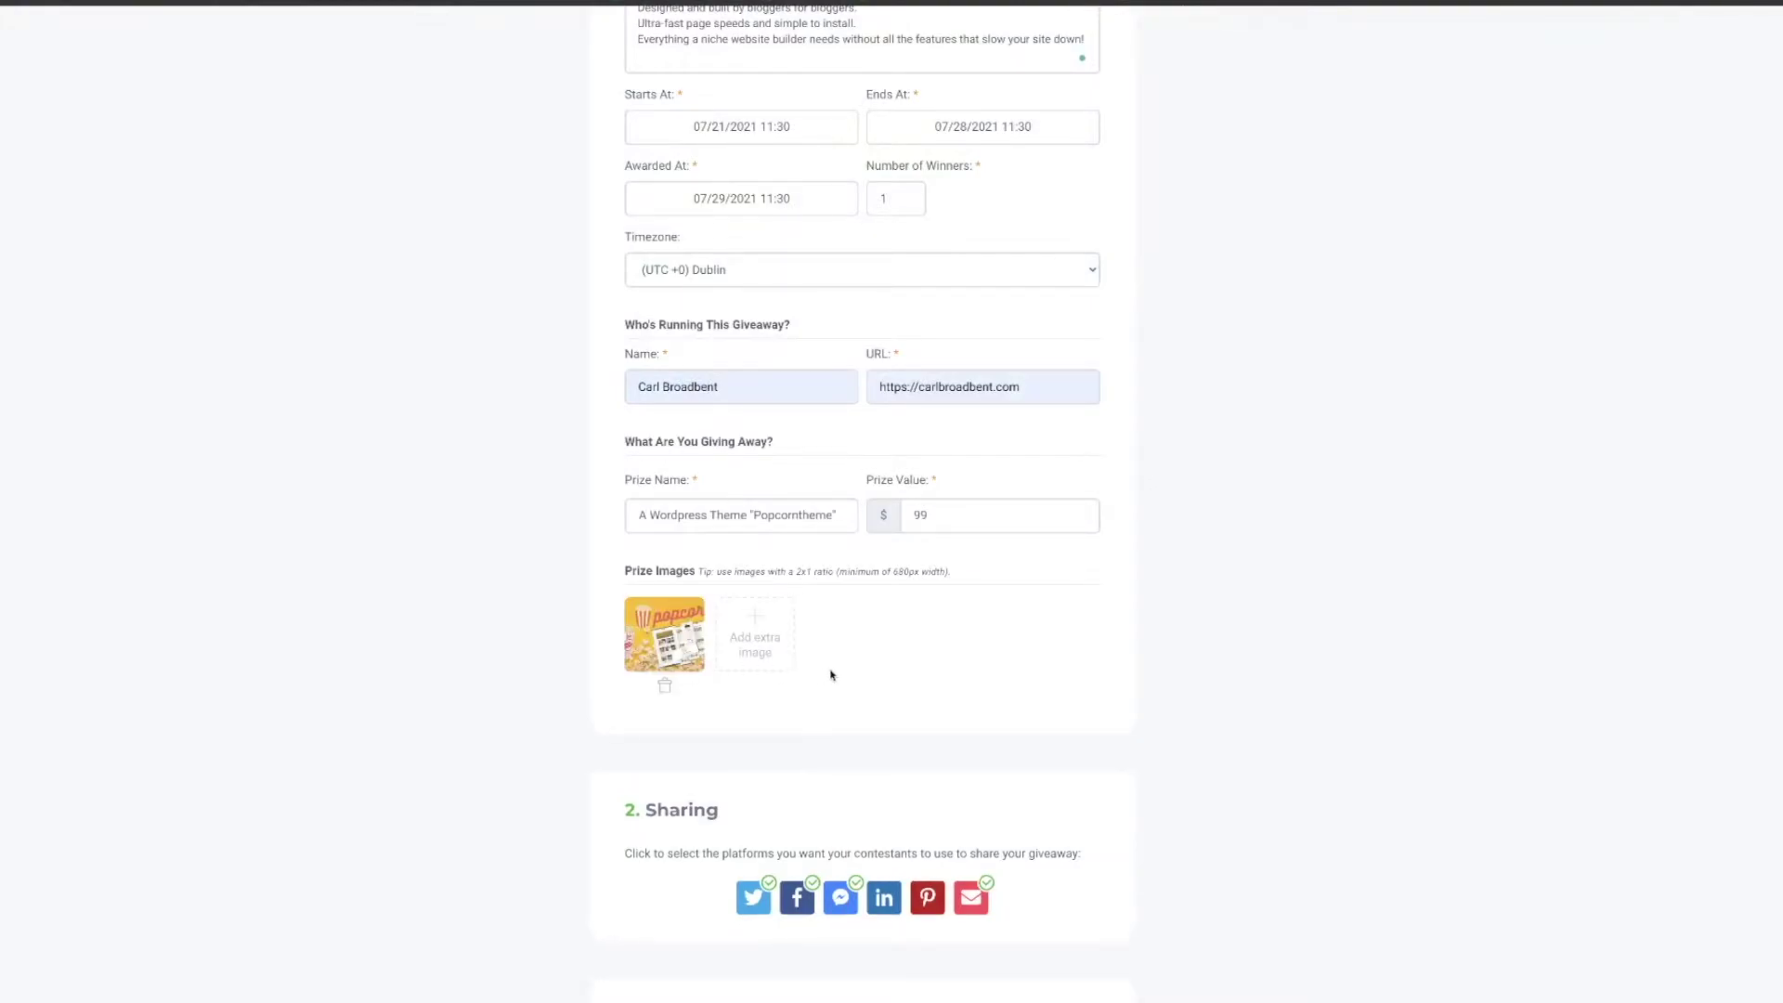
{"action": "scroll", "coordinate": [896, 676], "scroll_direction": "down", "scroll_amount": 3}
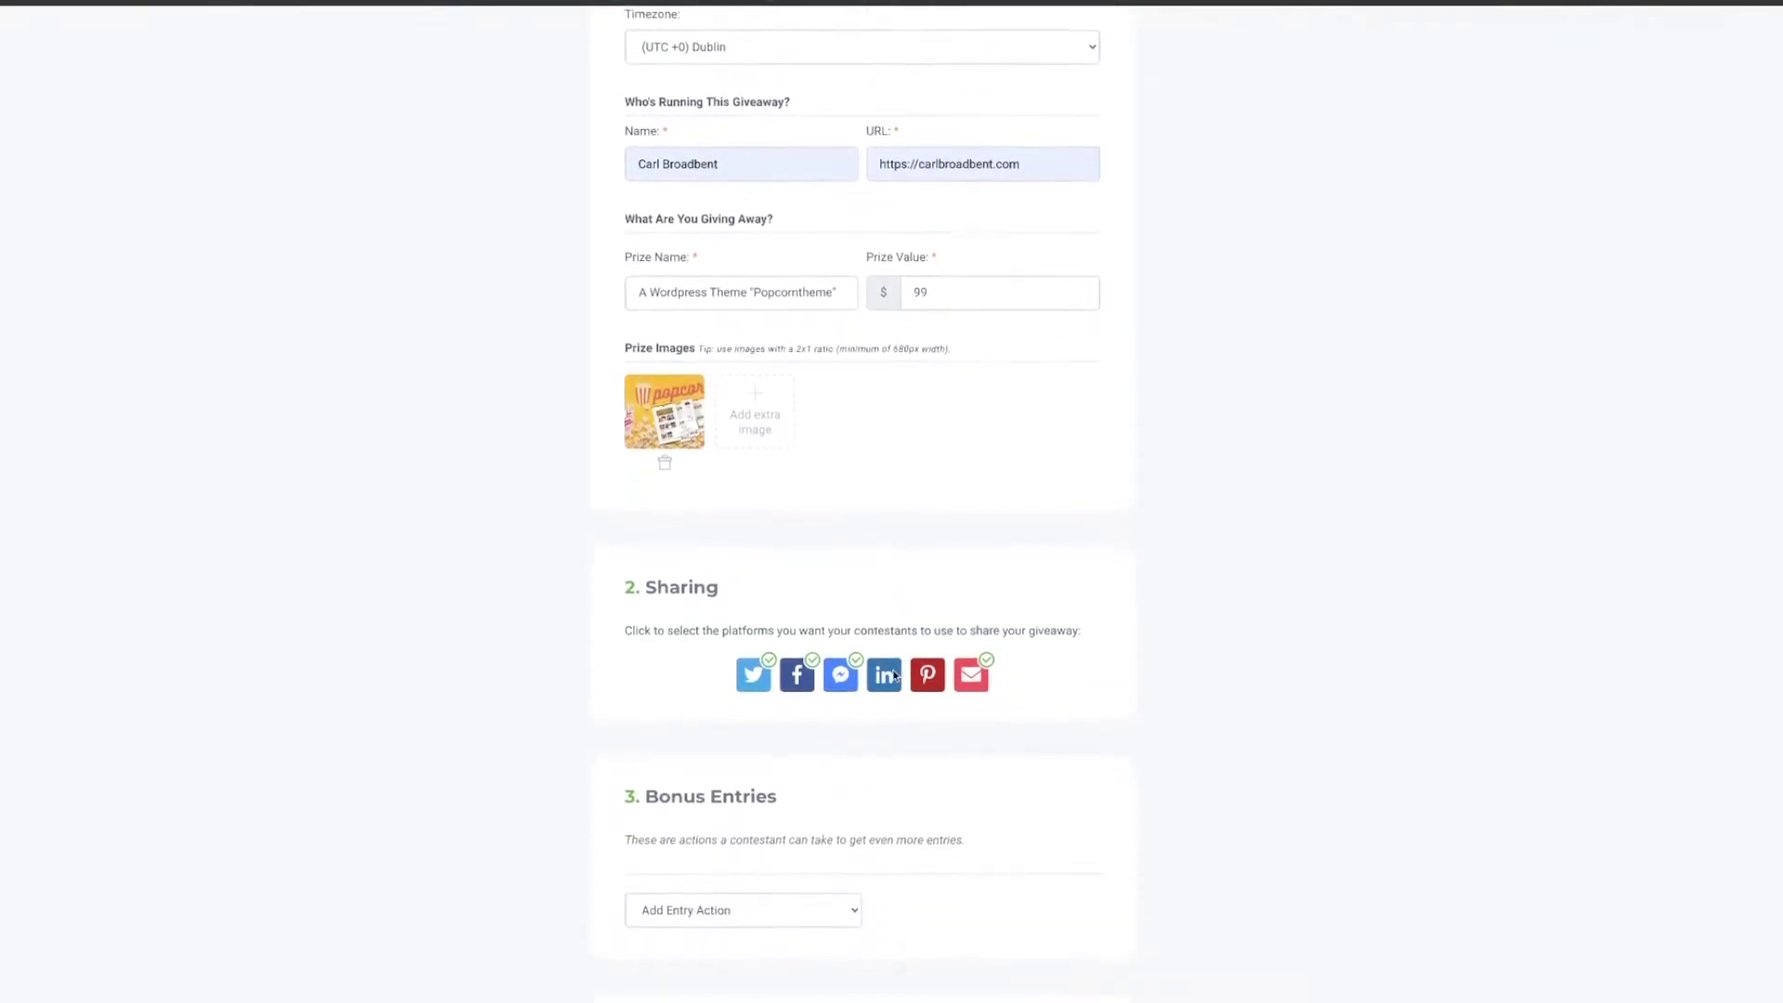
{"action": "scroll", "coordinate": [897, 677], "scroll_direction": "down", "scroll_amount": 2}
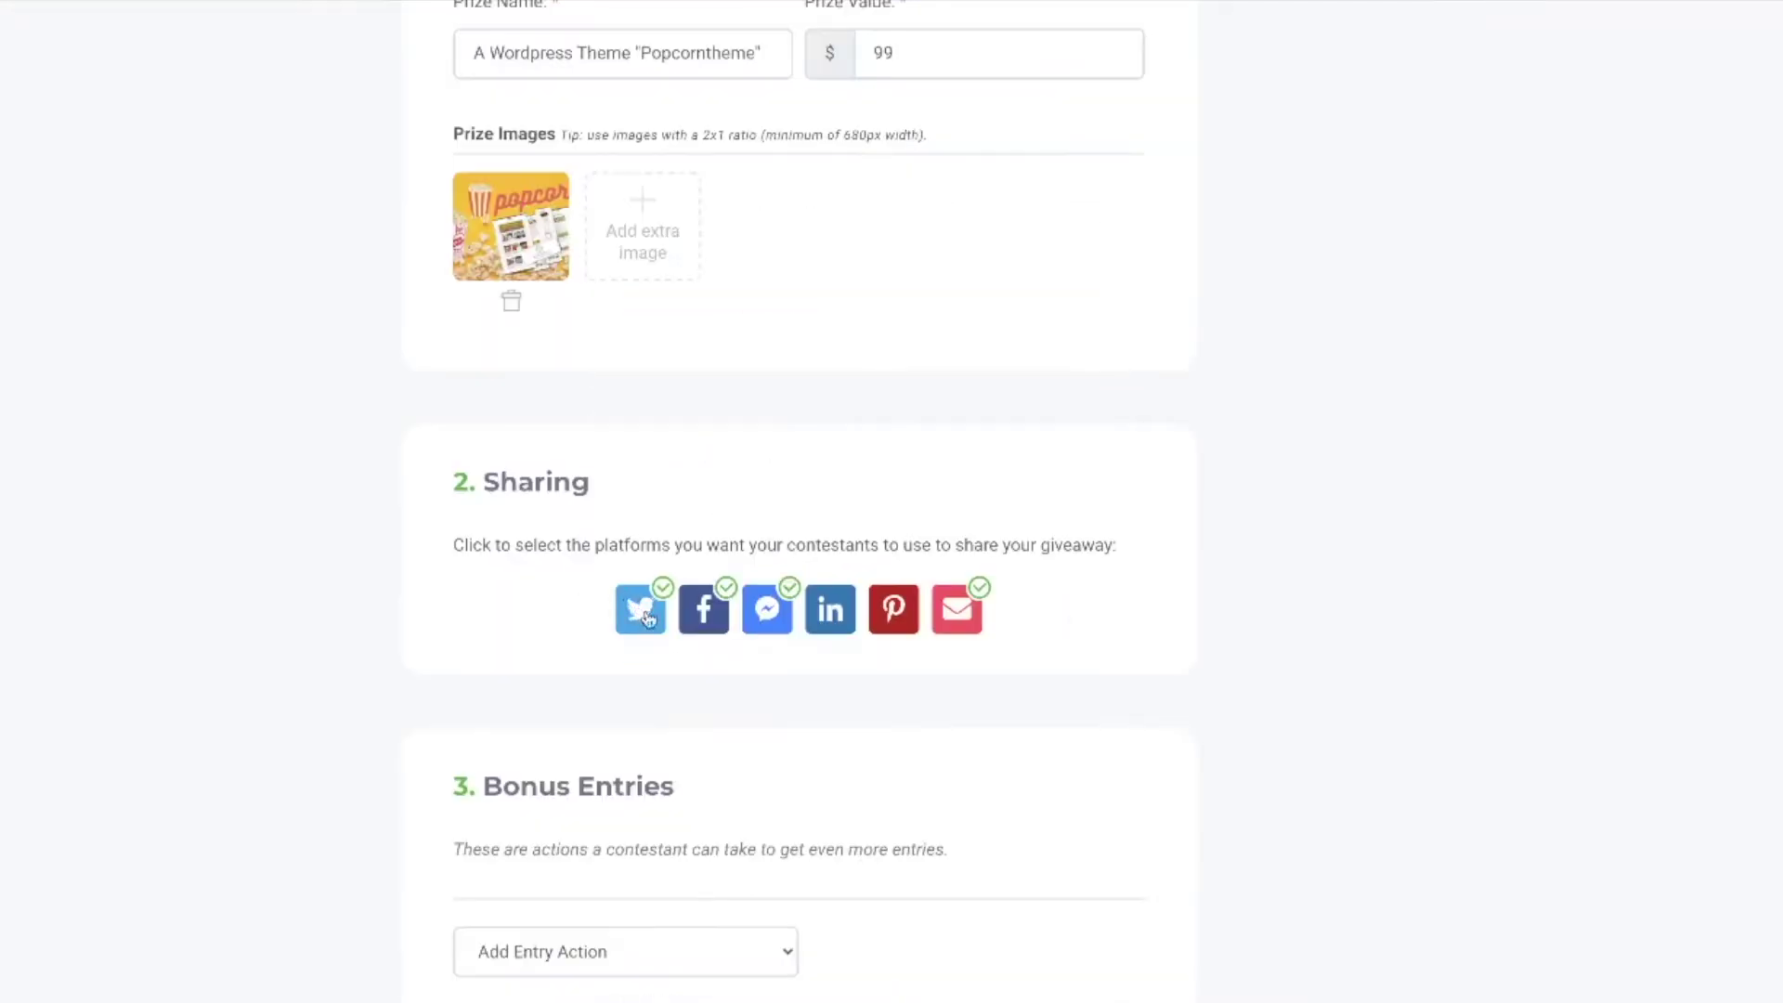
{"action": "left_click", "coordinate": [838, 622]}
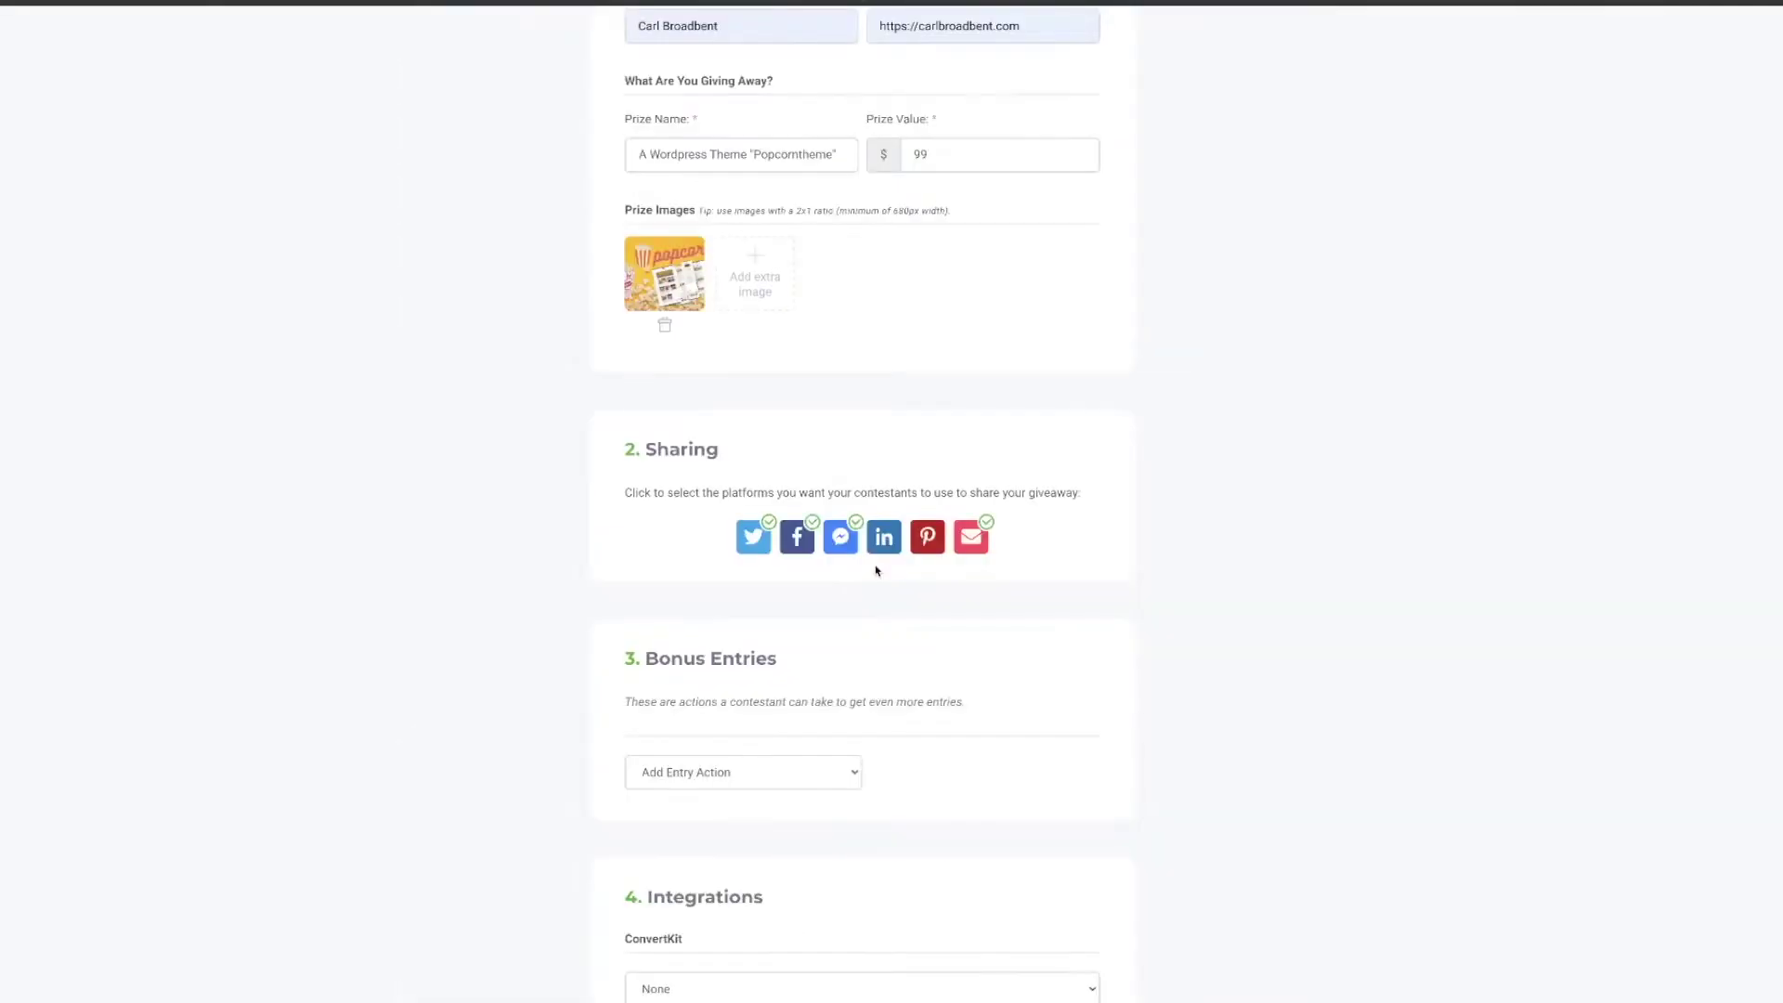
{"action": "left_click", "coordinate": [888, 543]}
{"action": "scroll", "coordinate": [850, 594], "scroll_direction": "down", "scroll_amount": 3}
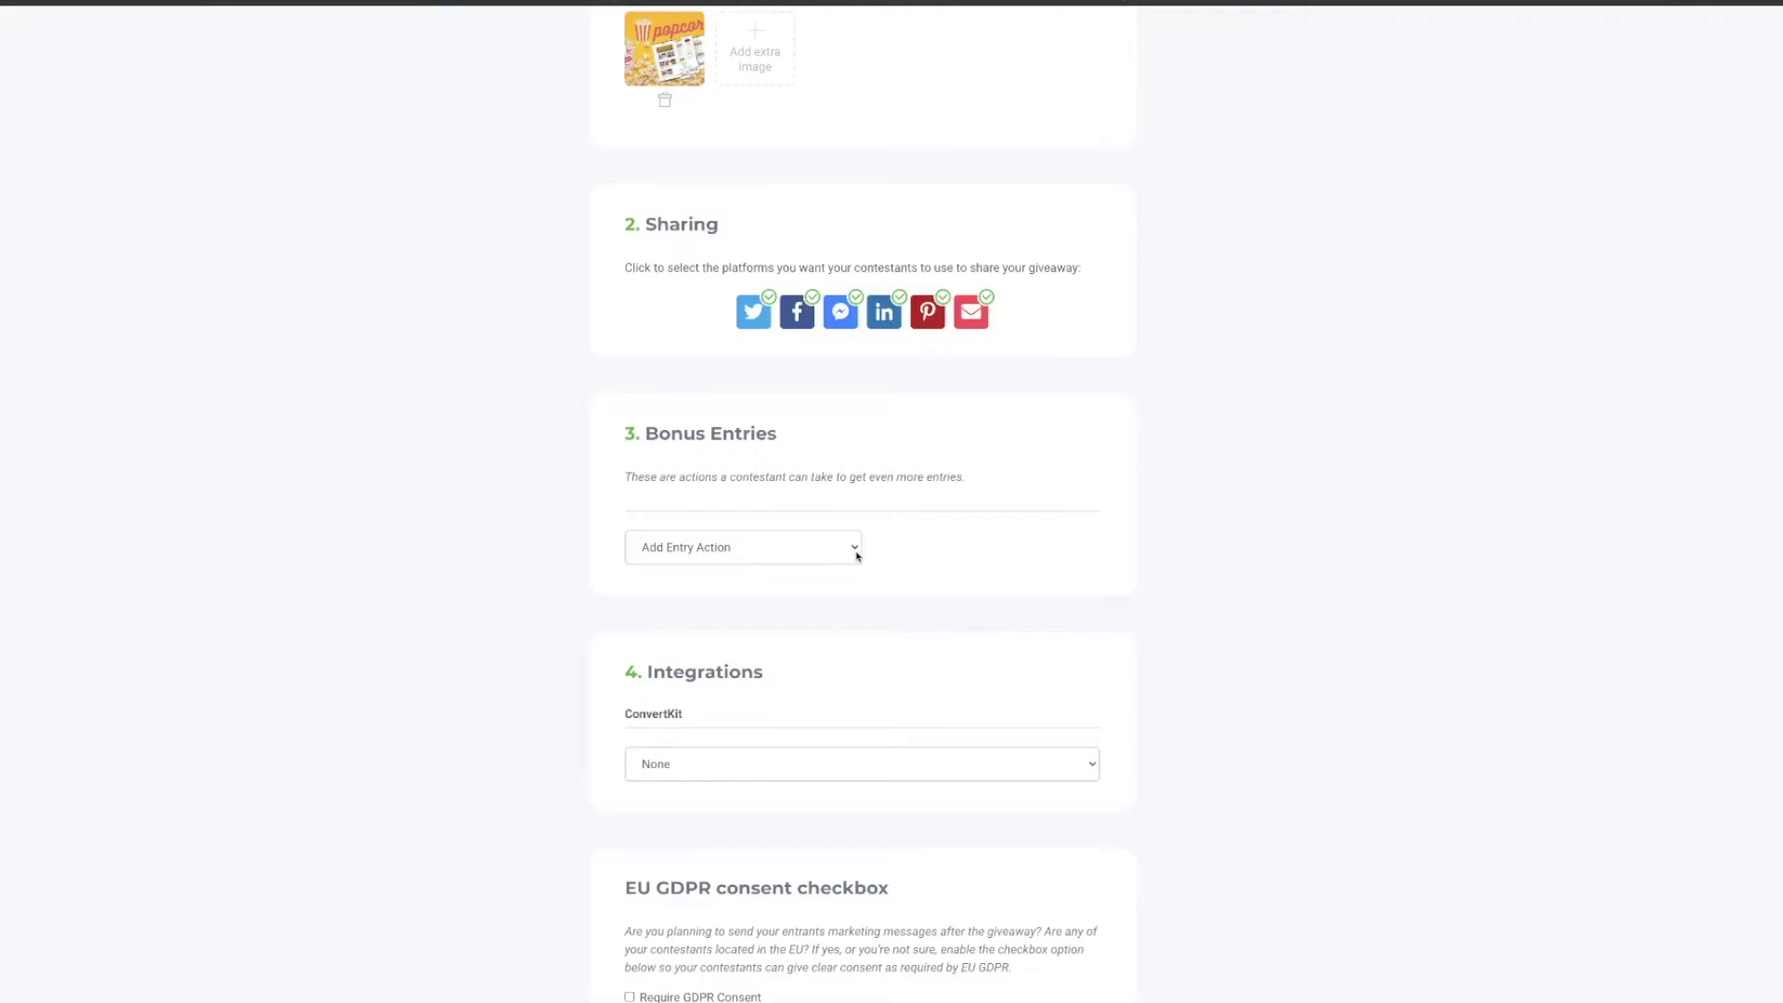
Add Facebook Like and Instagram Follow bonus entries with autofilled page URL and username.
{"action": "left_click", "coordinate": [856, 554]}
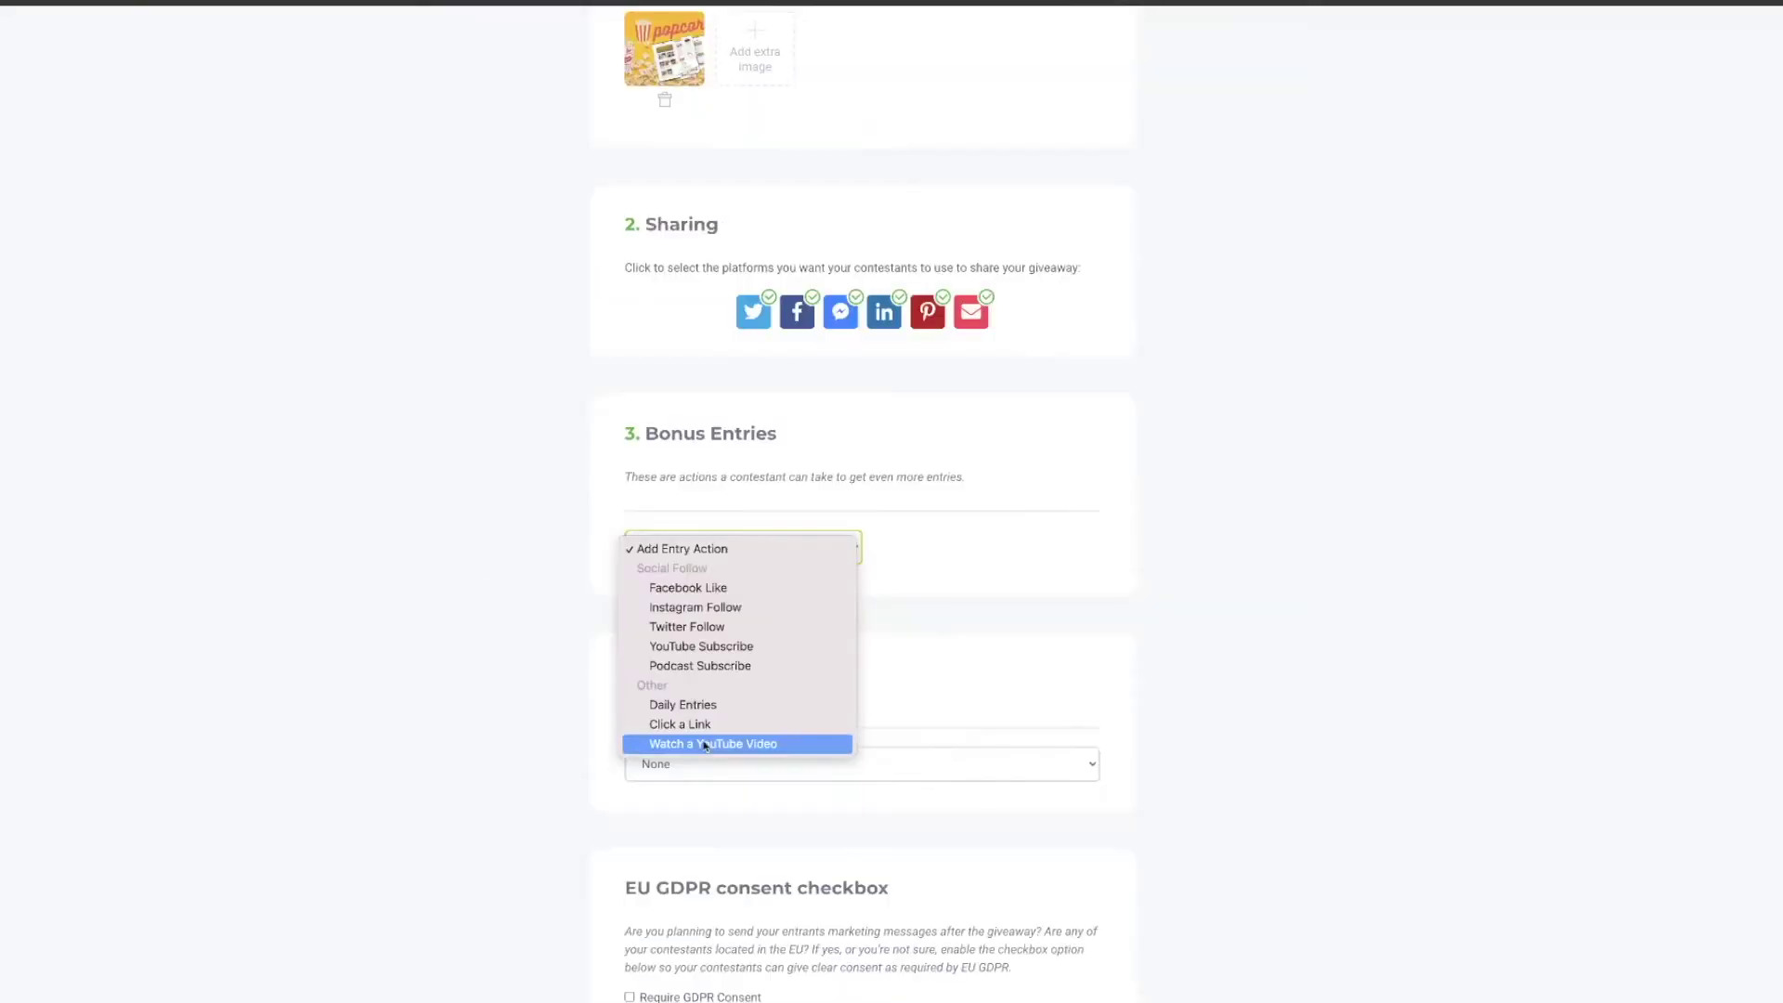
{"action": "left_click", "coordinate": [753, 595]}
{"action": "left_click", "coordinate": [950, 542]}
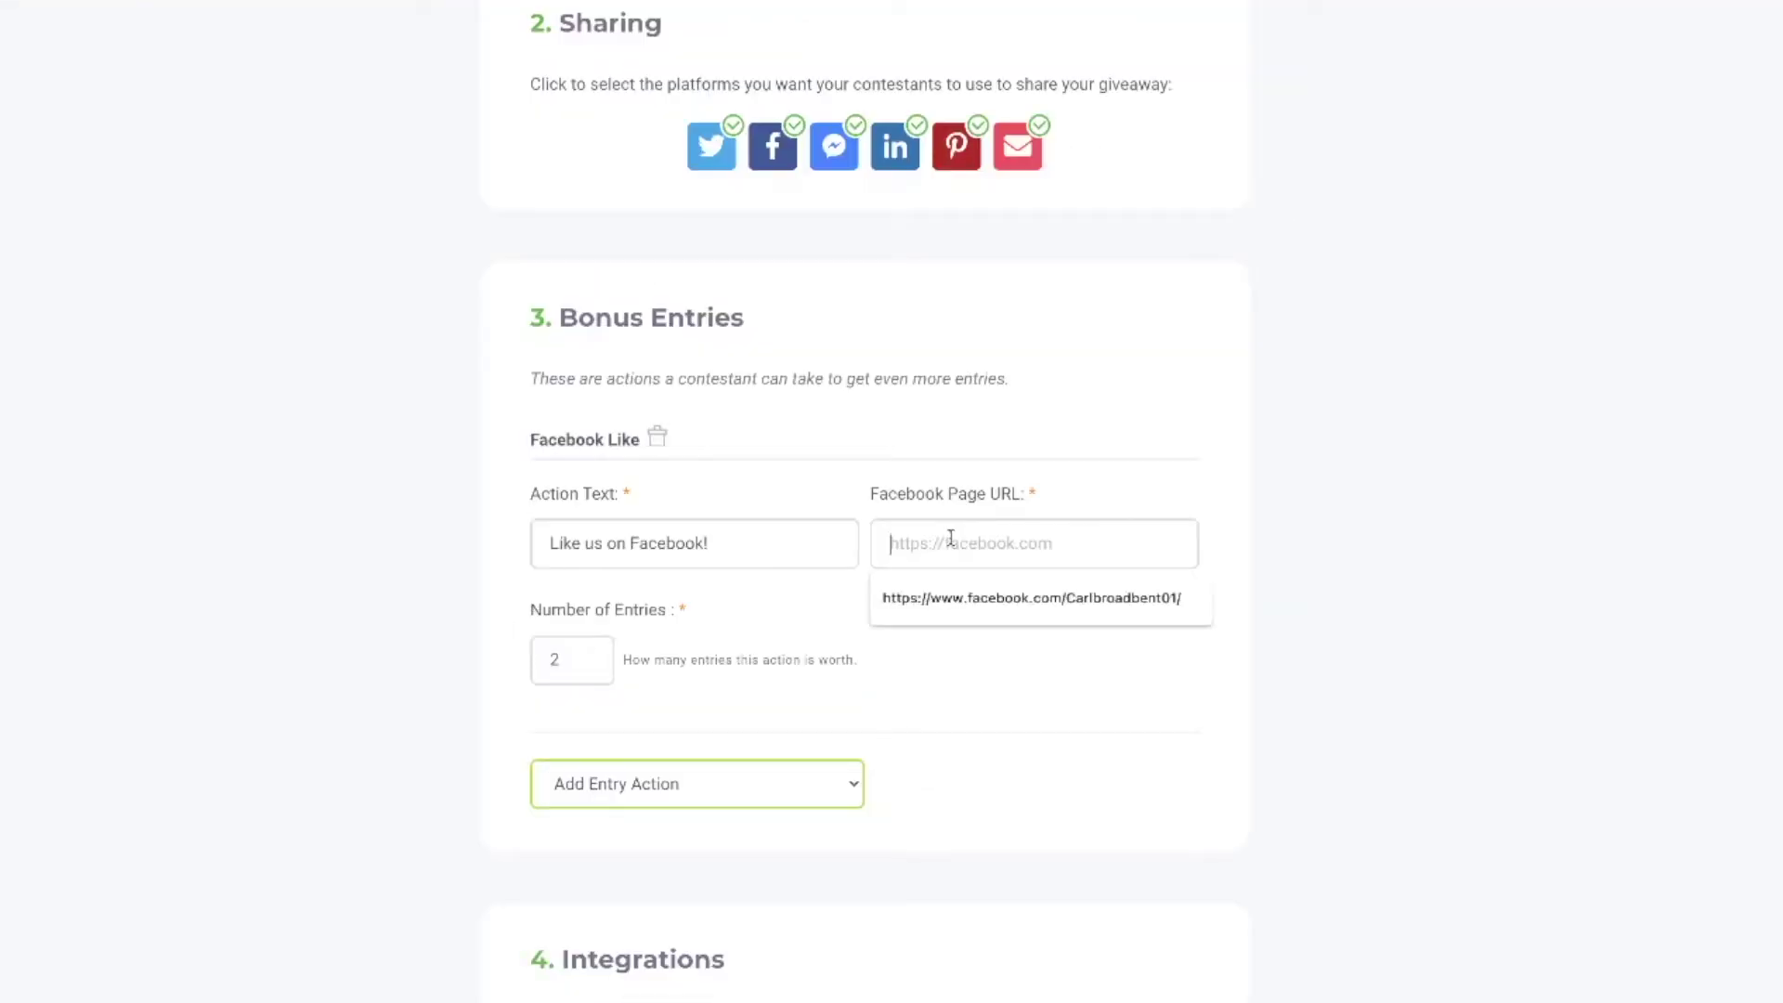
{"action": "left_click", "coordinate": [962, 598]}
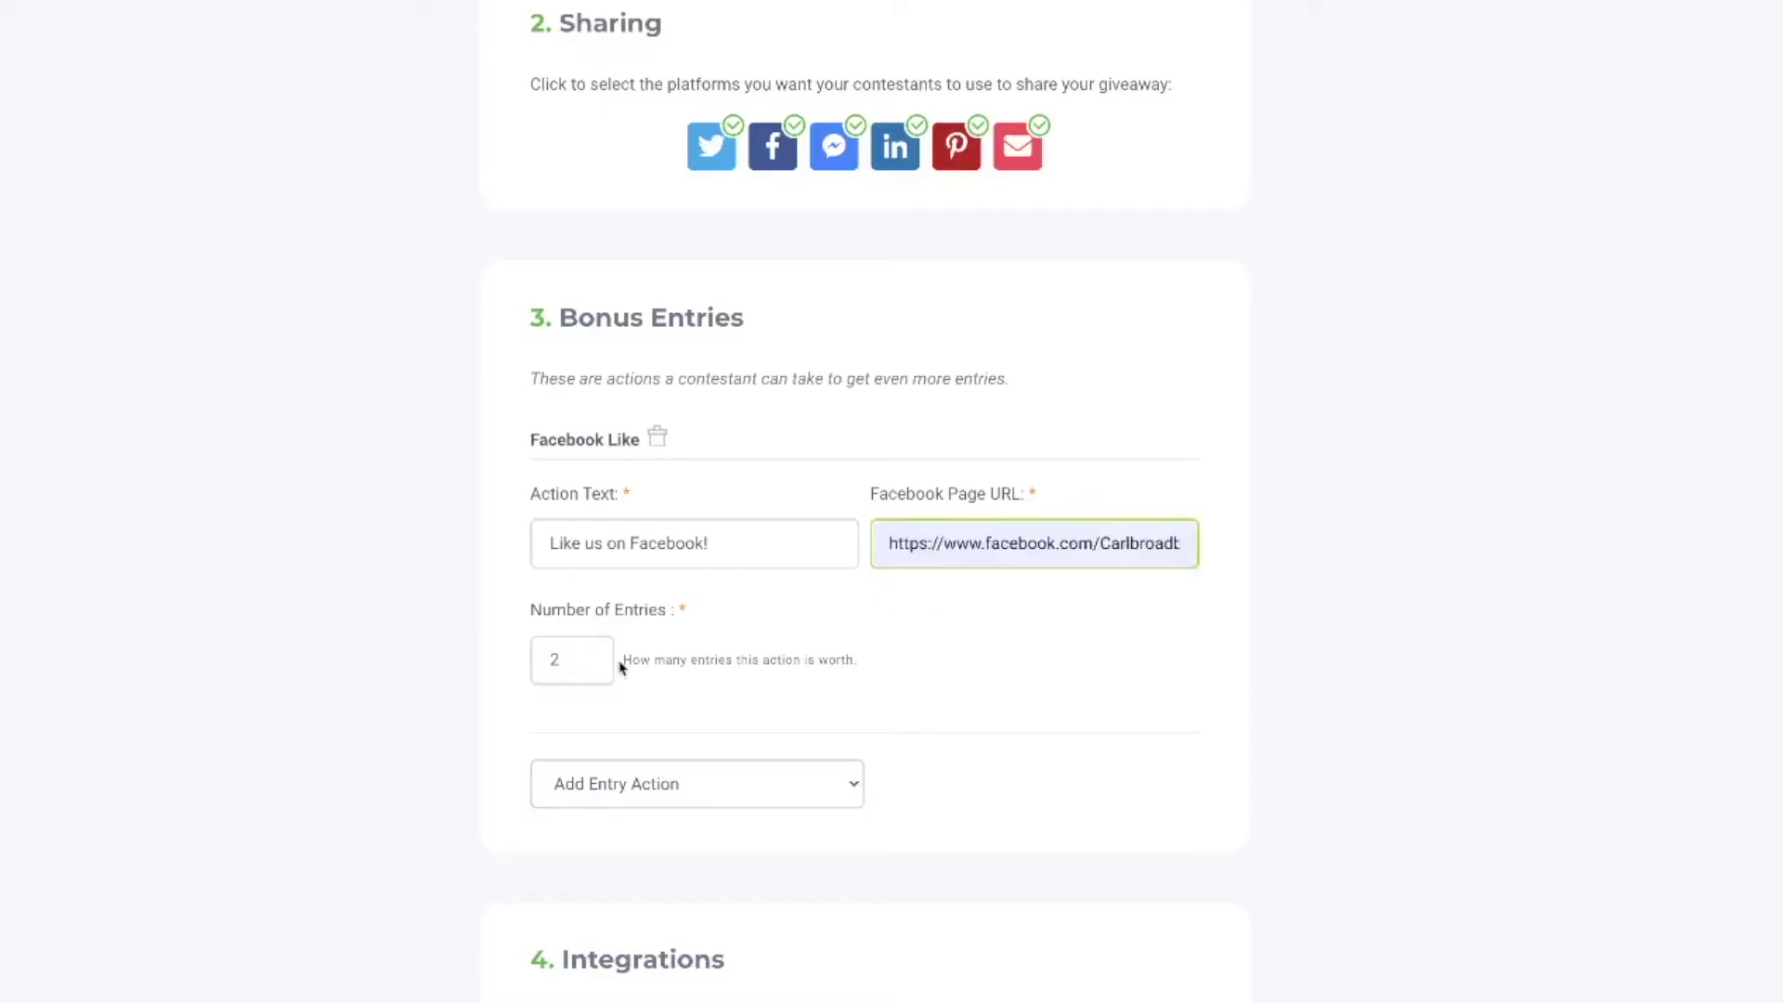
{"action": "scroll", "coordinate": [838, 656], "scroll_direction": "down", "scroll_amount": 1}
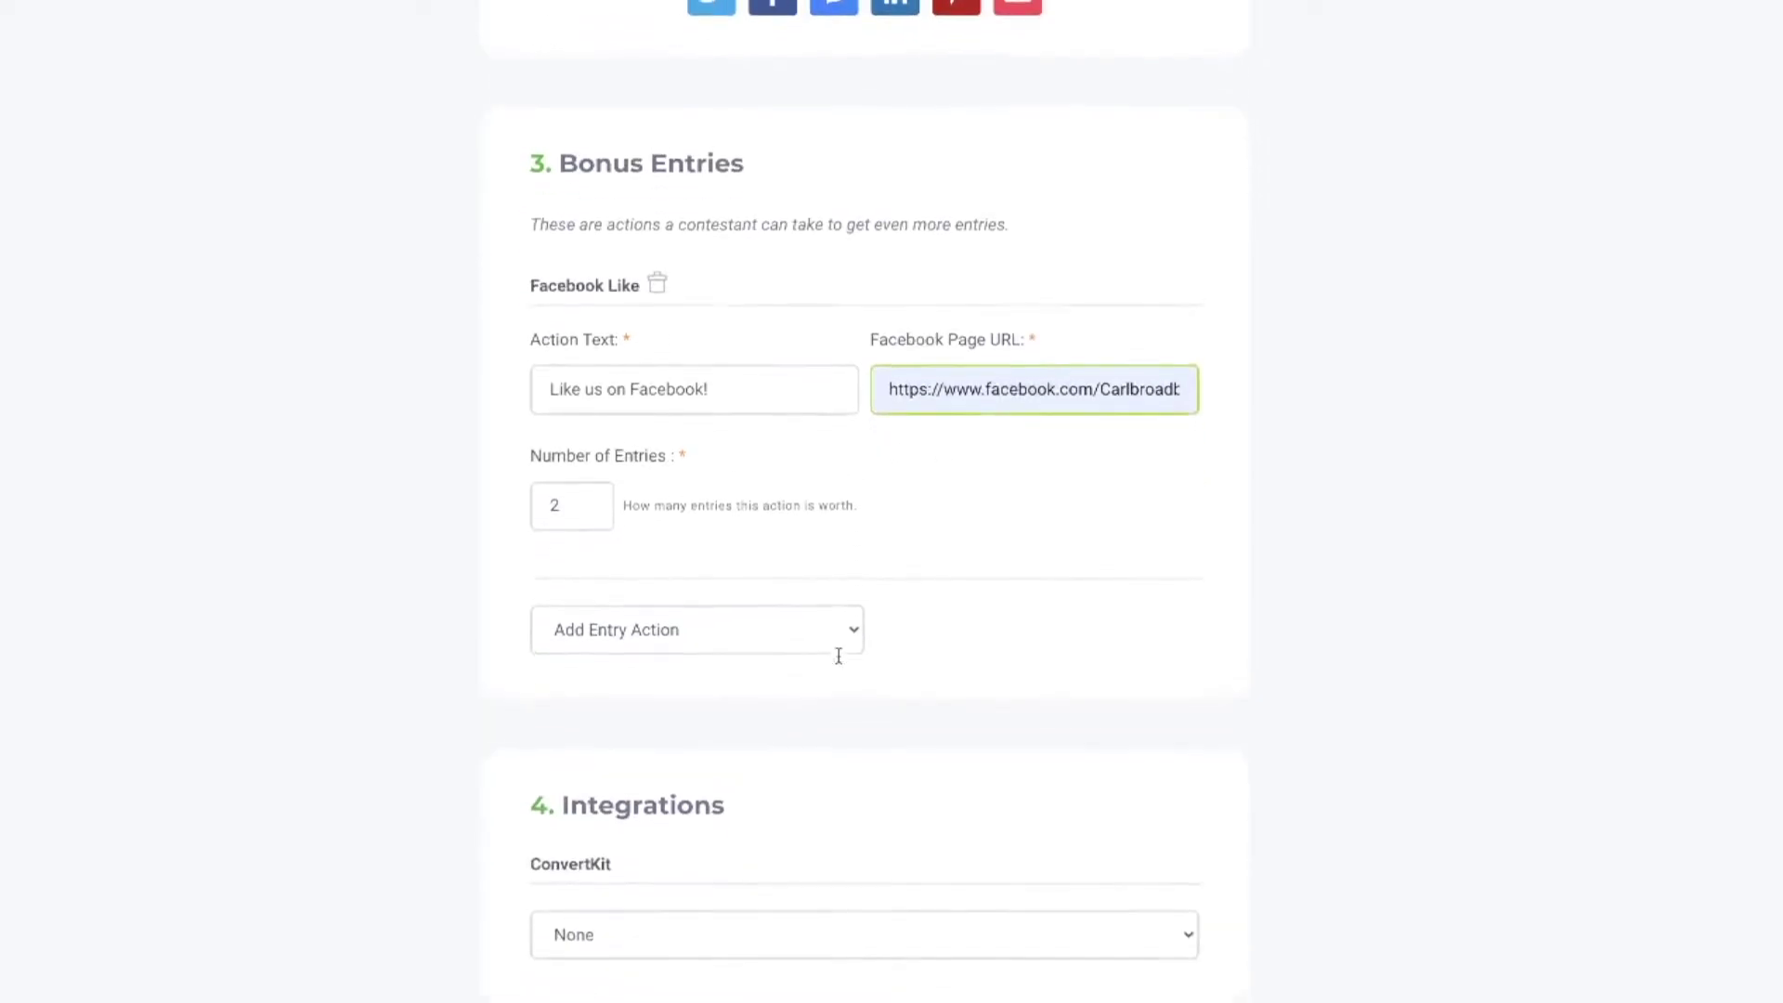
{"action": "left_click", "coordinate": [838, 649]}
{"action": "left_click", "coordinate": [739, 696]}
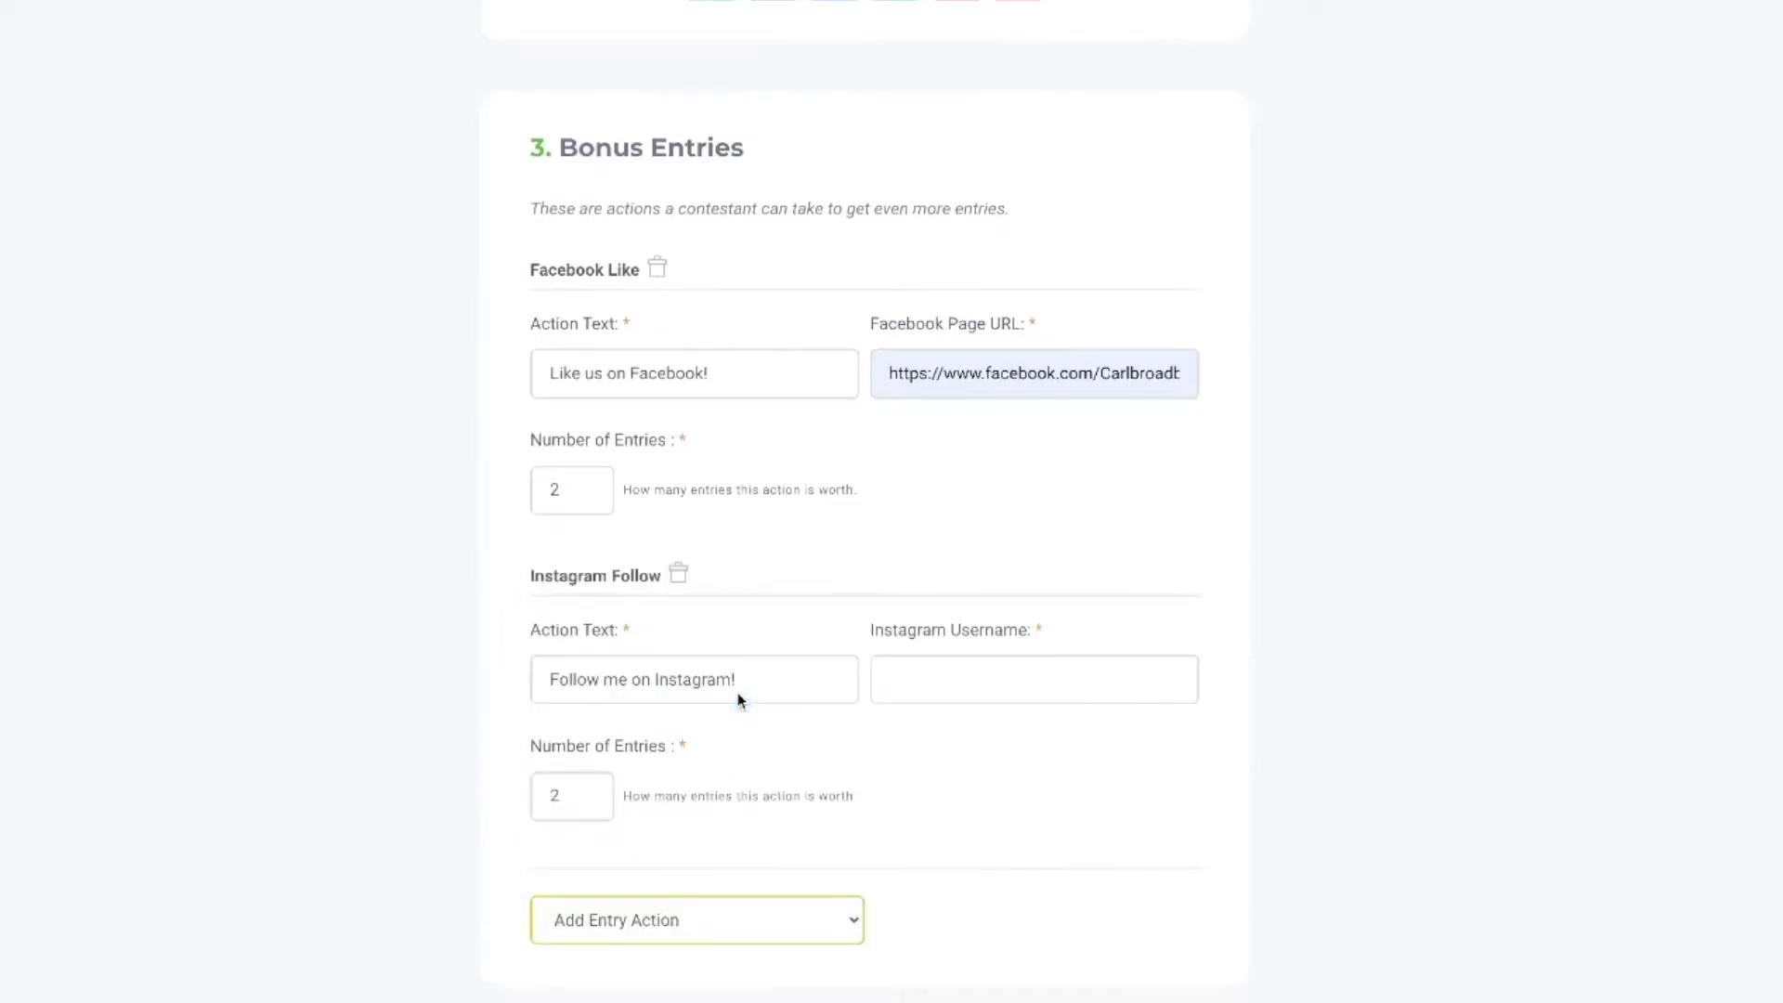
{"action": "left_click", "coordinate": [937, 684]}
{"action": "left_click", "coordinate": [939, 773]}
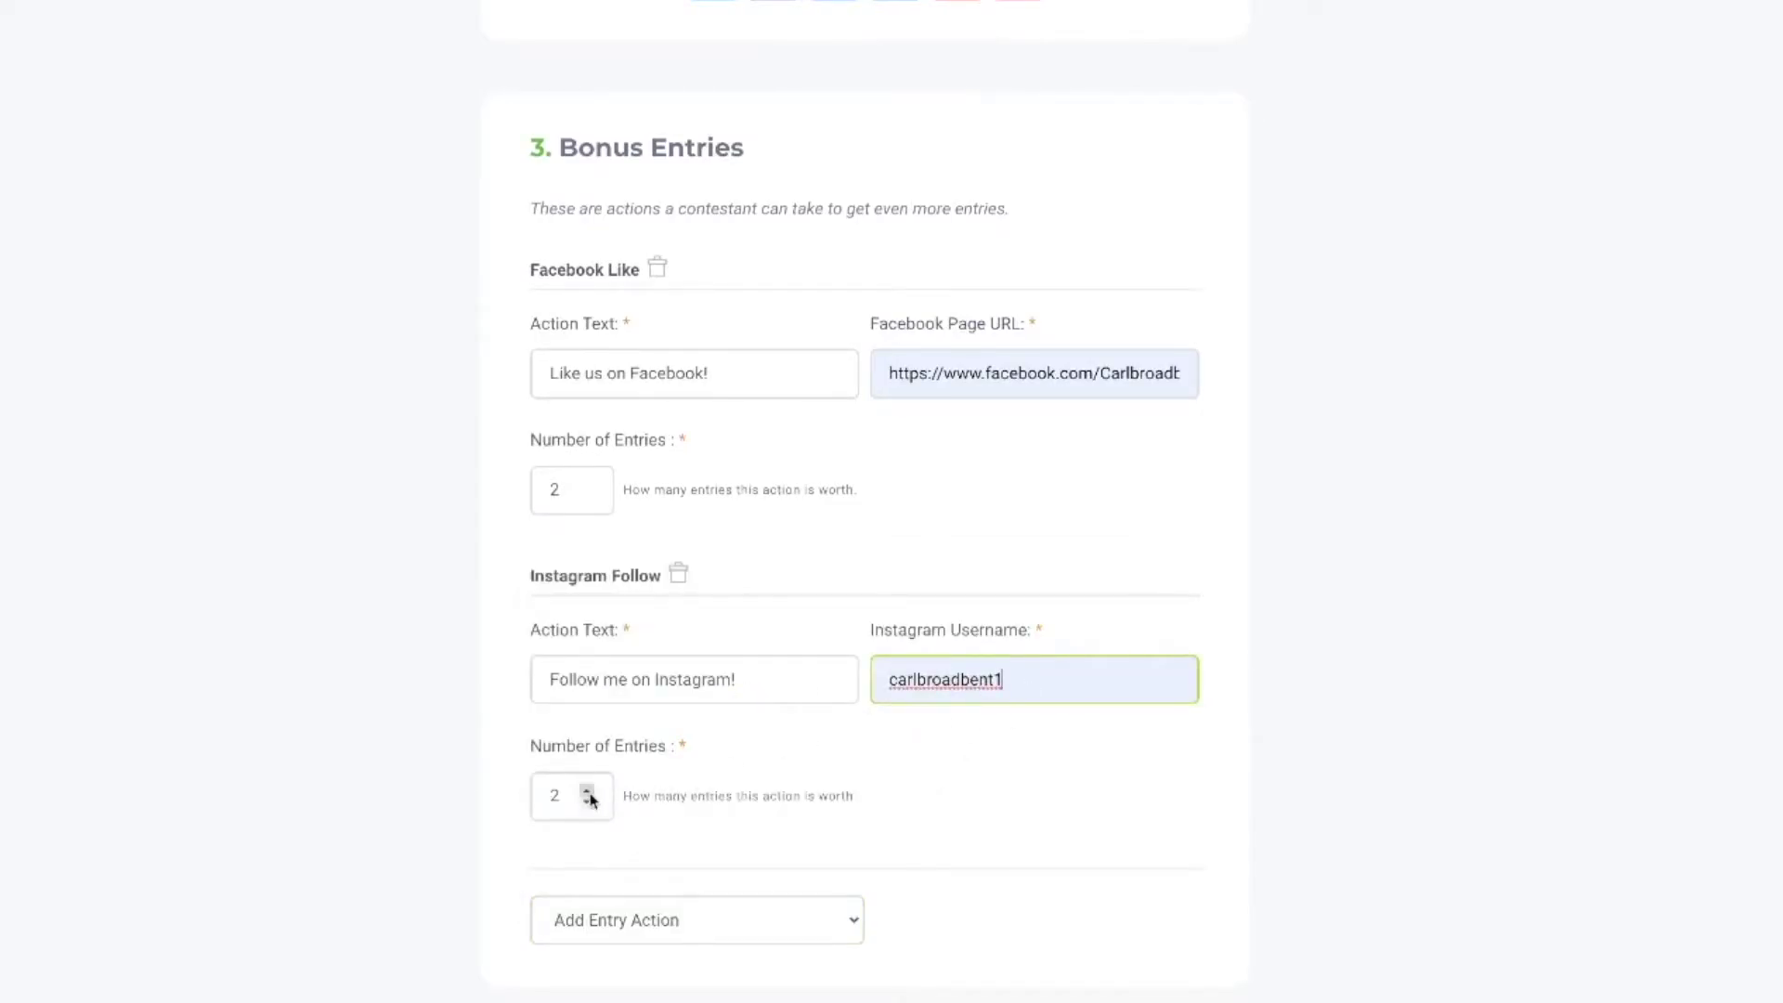
{"action": "mouse_move", "coordinate": [571, 796]}
{"action": "scroll", "coordinate": [864, 778], "scroll_direction": "down", "scroll_amount": 1}
Add a 4-entry YouTube Subscribe bonus entry with the autofilled channel URL.
{"action": "left_click", "coordinate": [739, 845]}
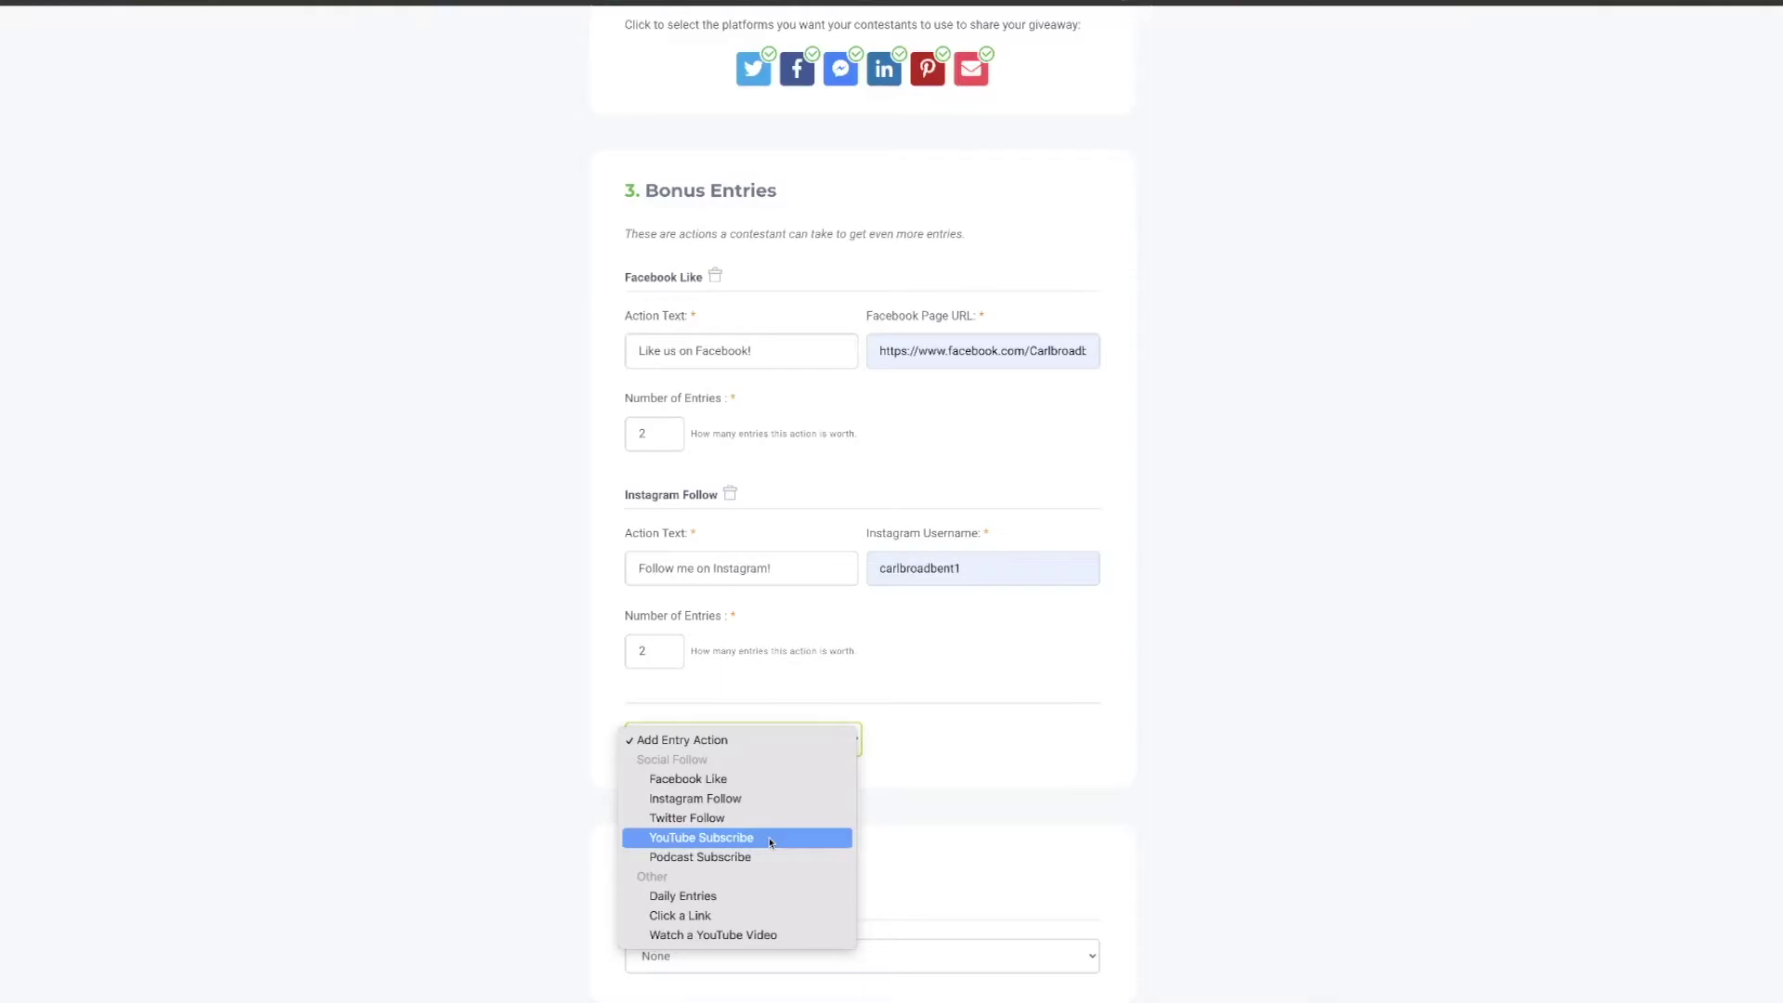
{"action": "left_click", "coordinate": [769, 838]}
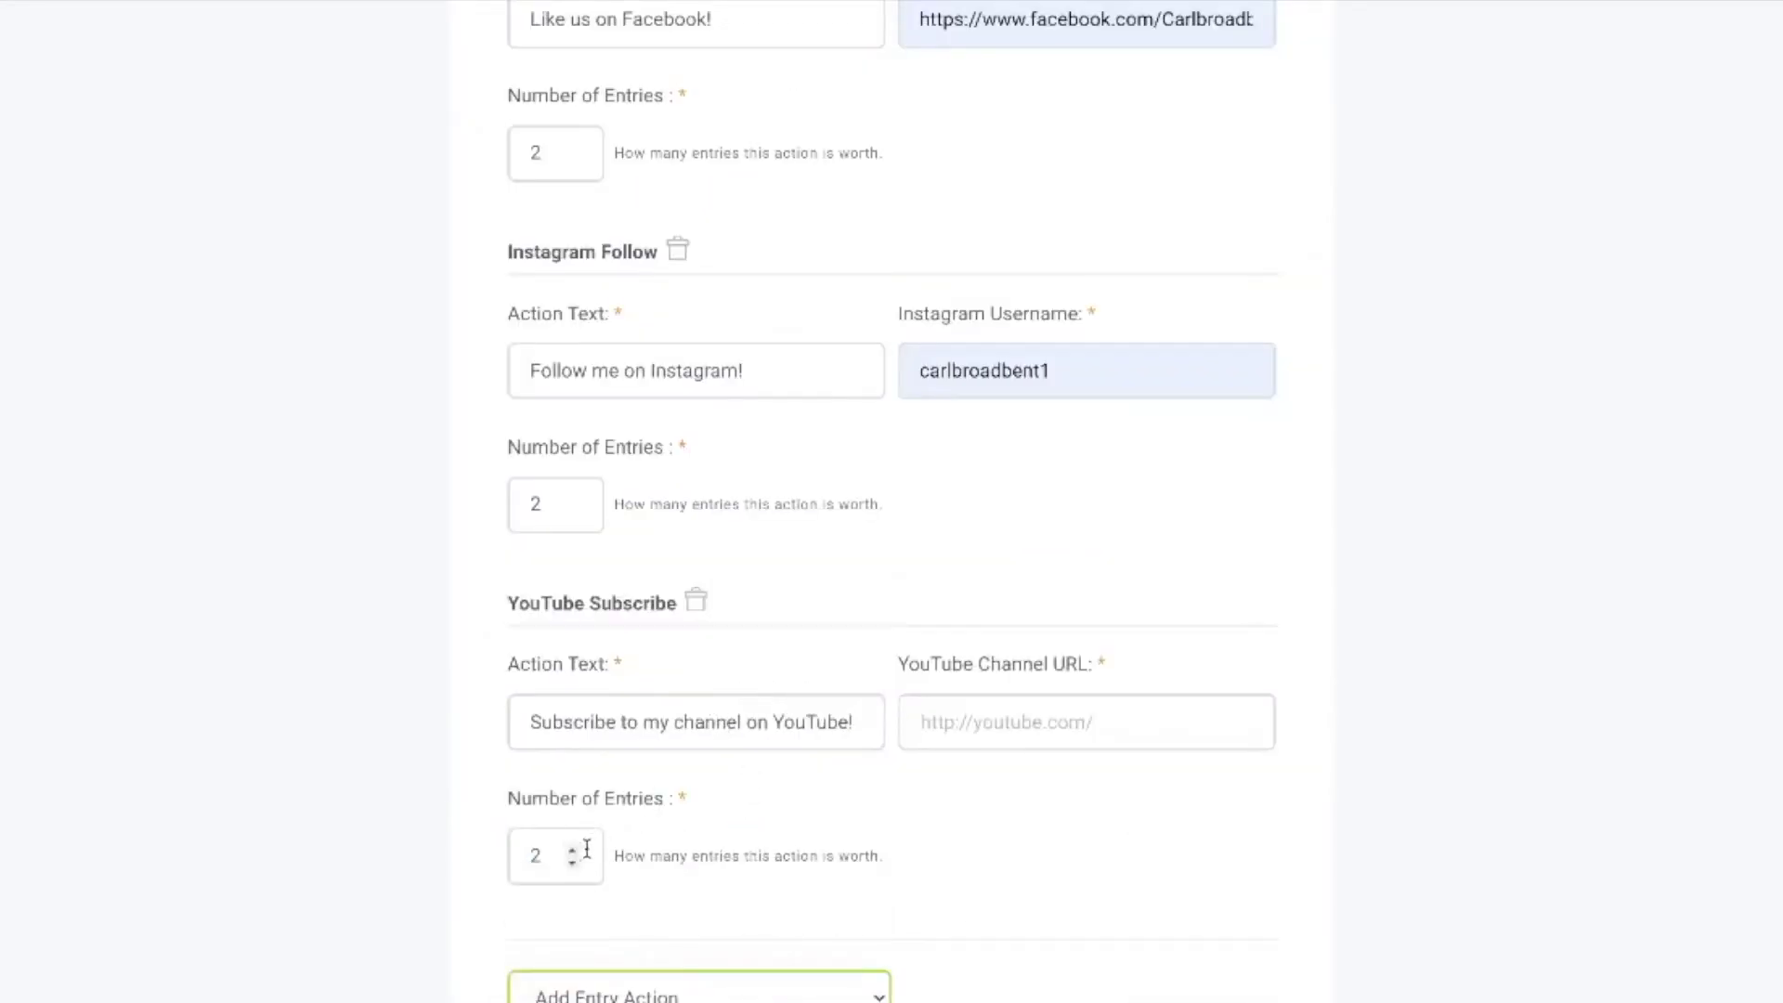
{"action": "double_click", "coordinate": [572, 852]}
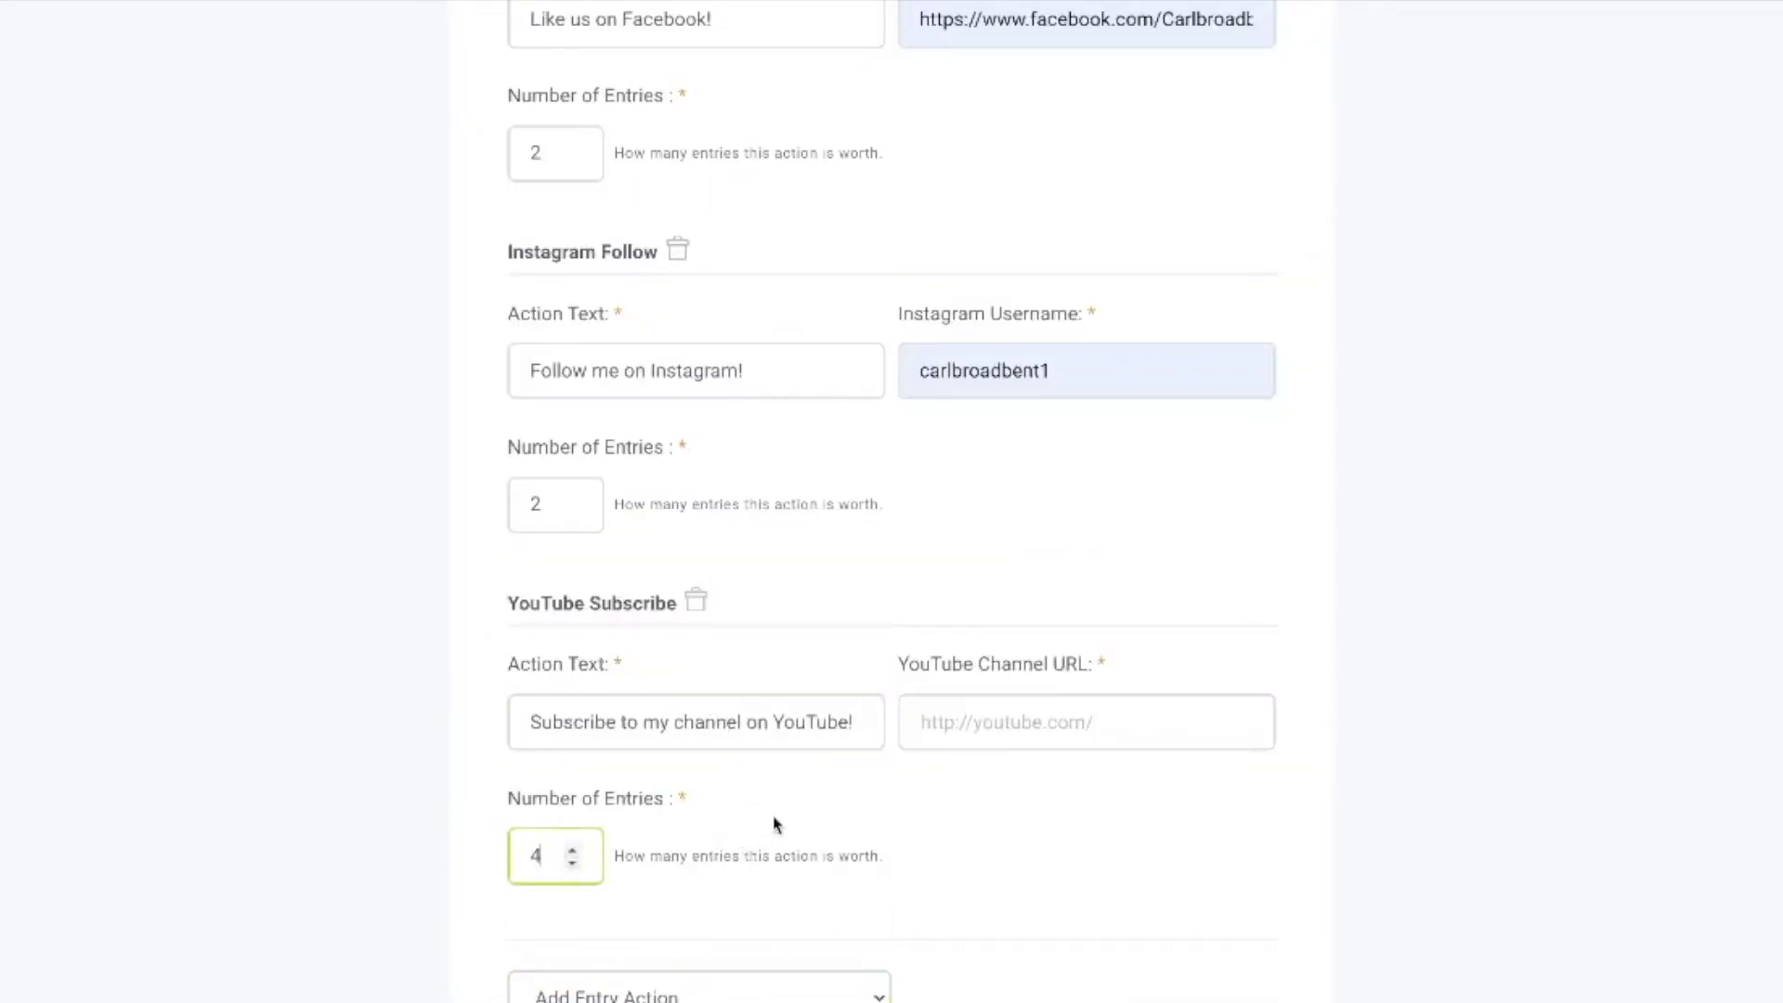
{"action": "left_click", "coordinate": [920, 786]}
{"action": "left_click", "coordinate": [916, 848]}
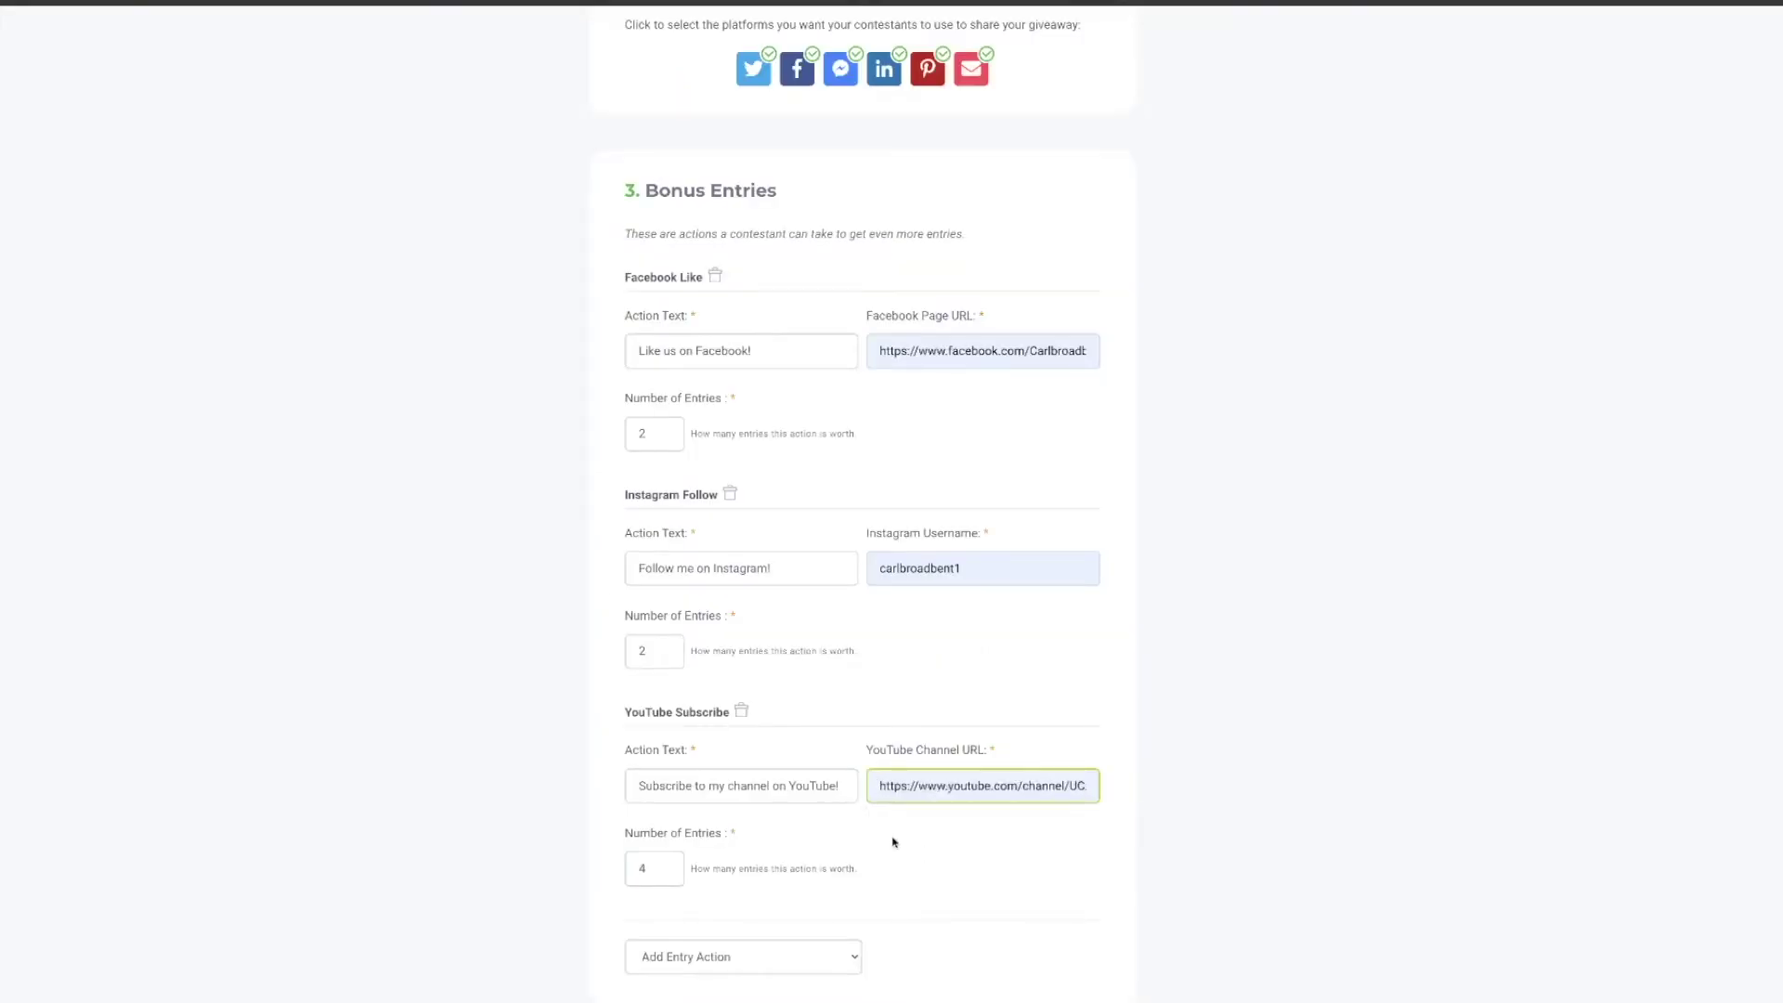
{"action": "scroll", "coordinate": [892, 840], "scroll_direction": "down", "scroll_amount": 2}
{"action": "scroll", "coordinate": [892, 841], "scroll_direction": "down", "scroll_amount": 2}
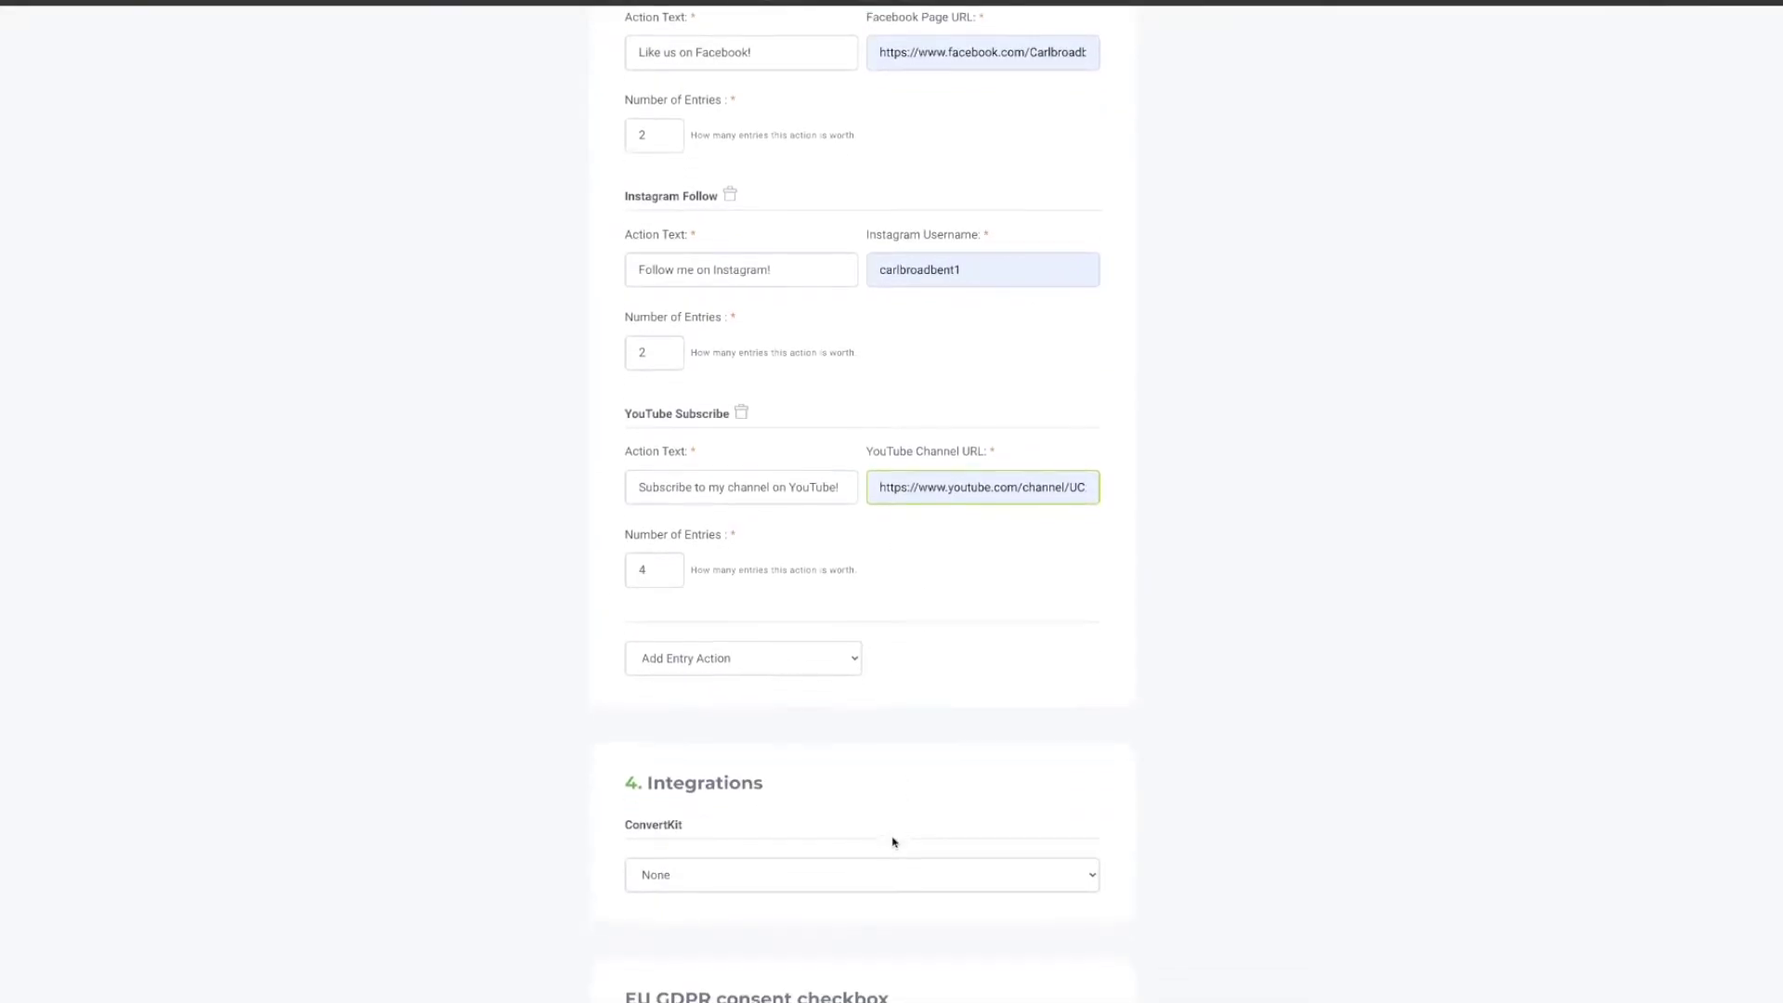
{"action": "left_click", "coordinate": [855, 655]}
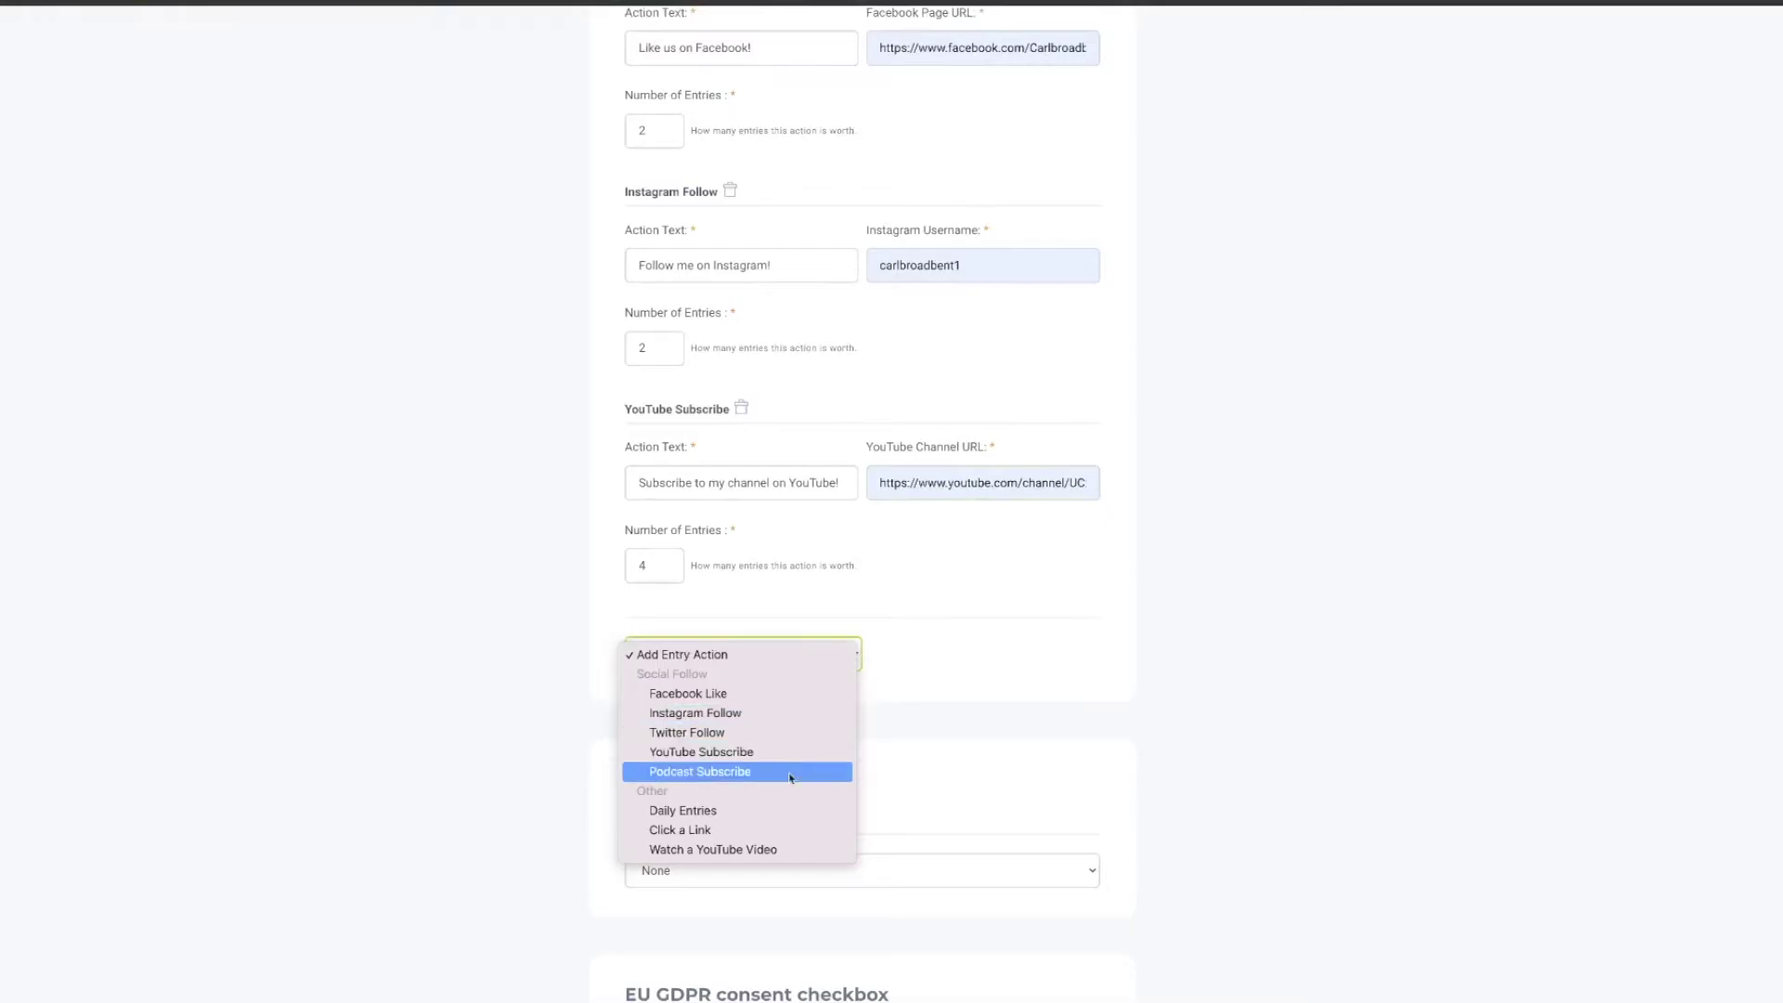
Add a two-entry Watch a YouTube Video action with the video link.
{"action": "left_click", "coordinate": [744, 851]}
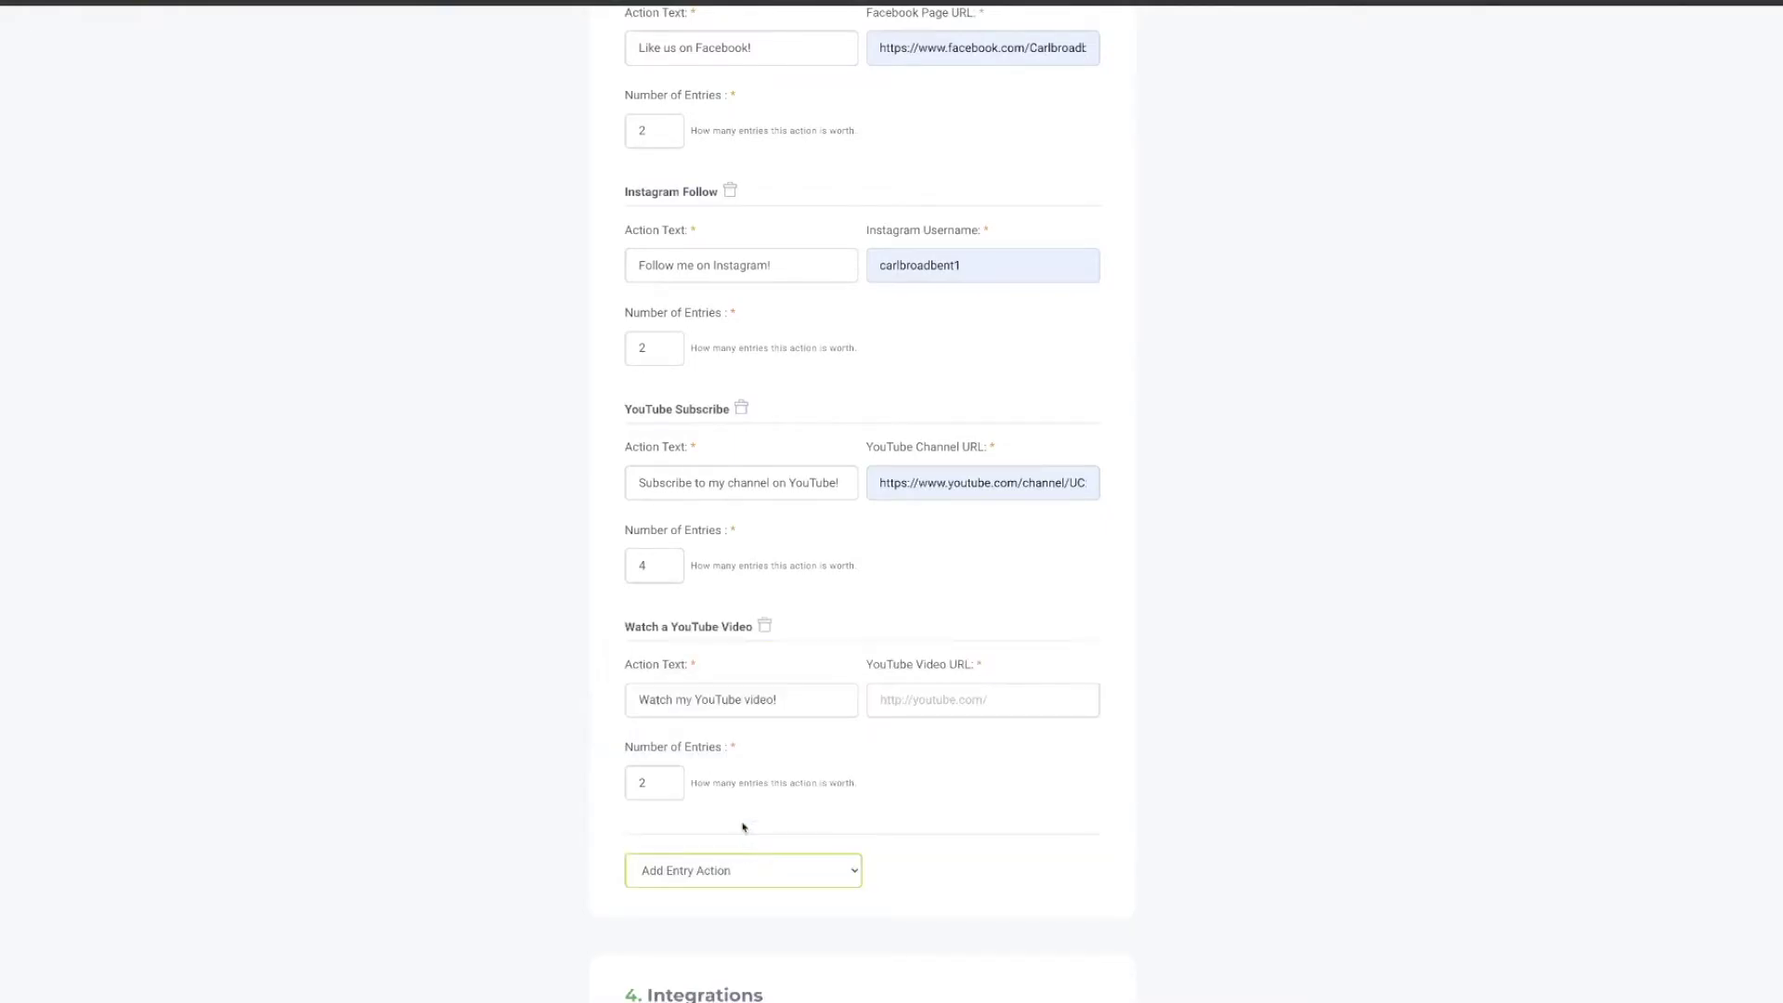
{"action": "left_click", "coordinate": [902, 703]}
{"action": "left_click", "coordinate": [914, 741]}
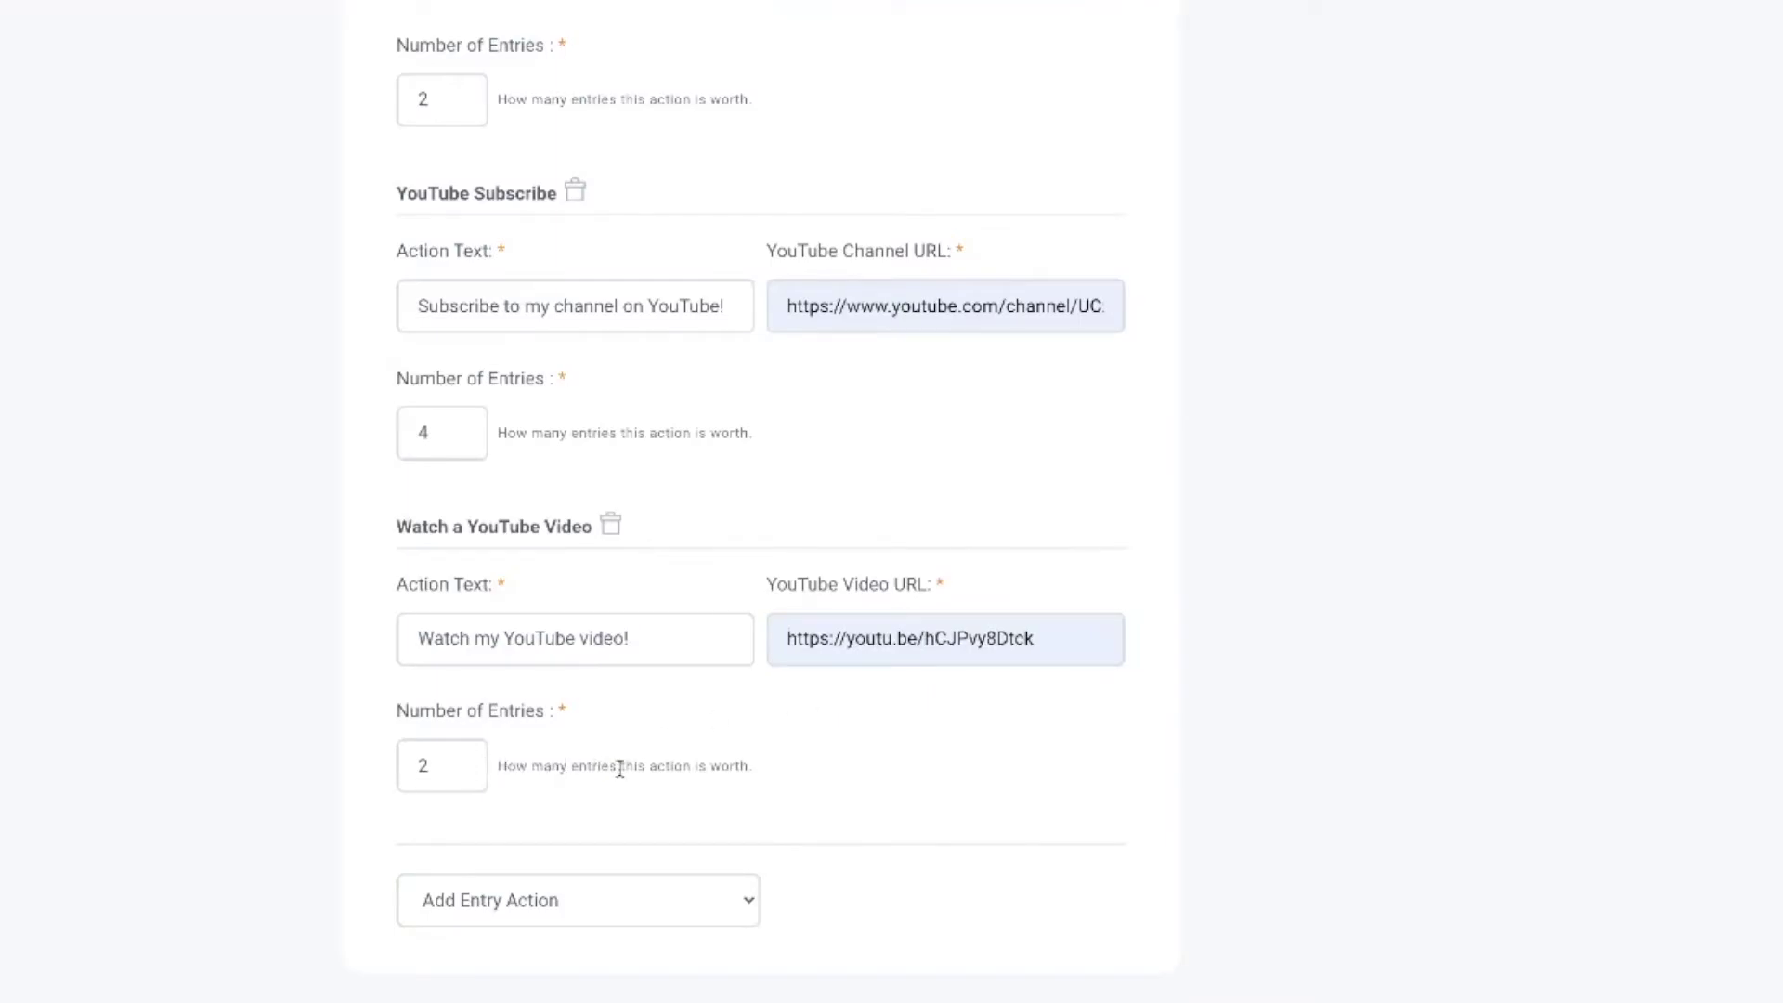
{"action": "scroll", "coordinate": [642, 775], "scroll_direction": "down", "scroll_amount": 2}
Add a one-entry Click a Link action to popcorntheme.com.
{"action": "left_click", "coordinate": [856, 697]}
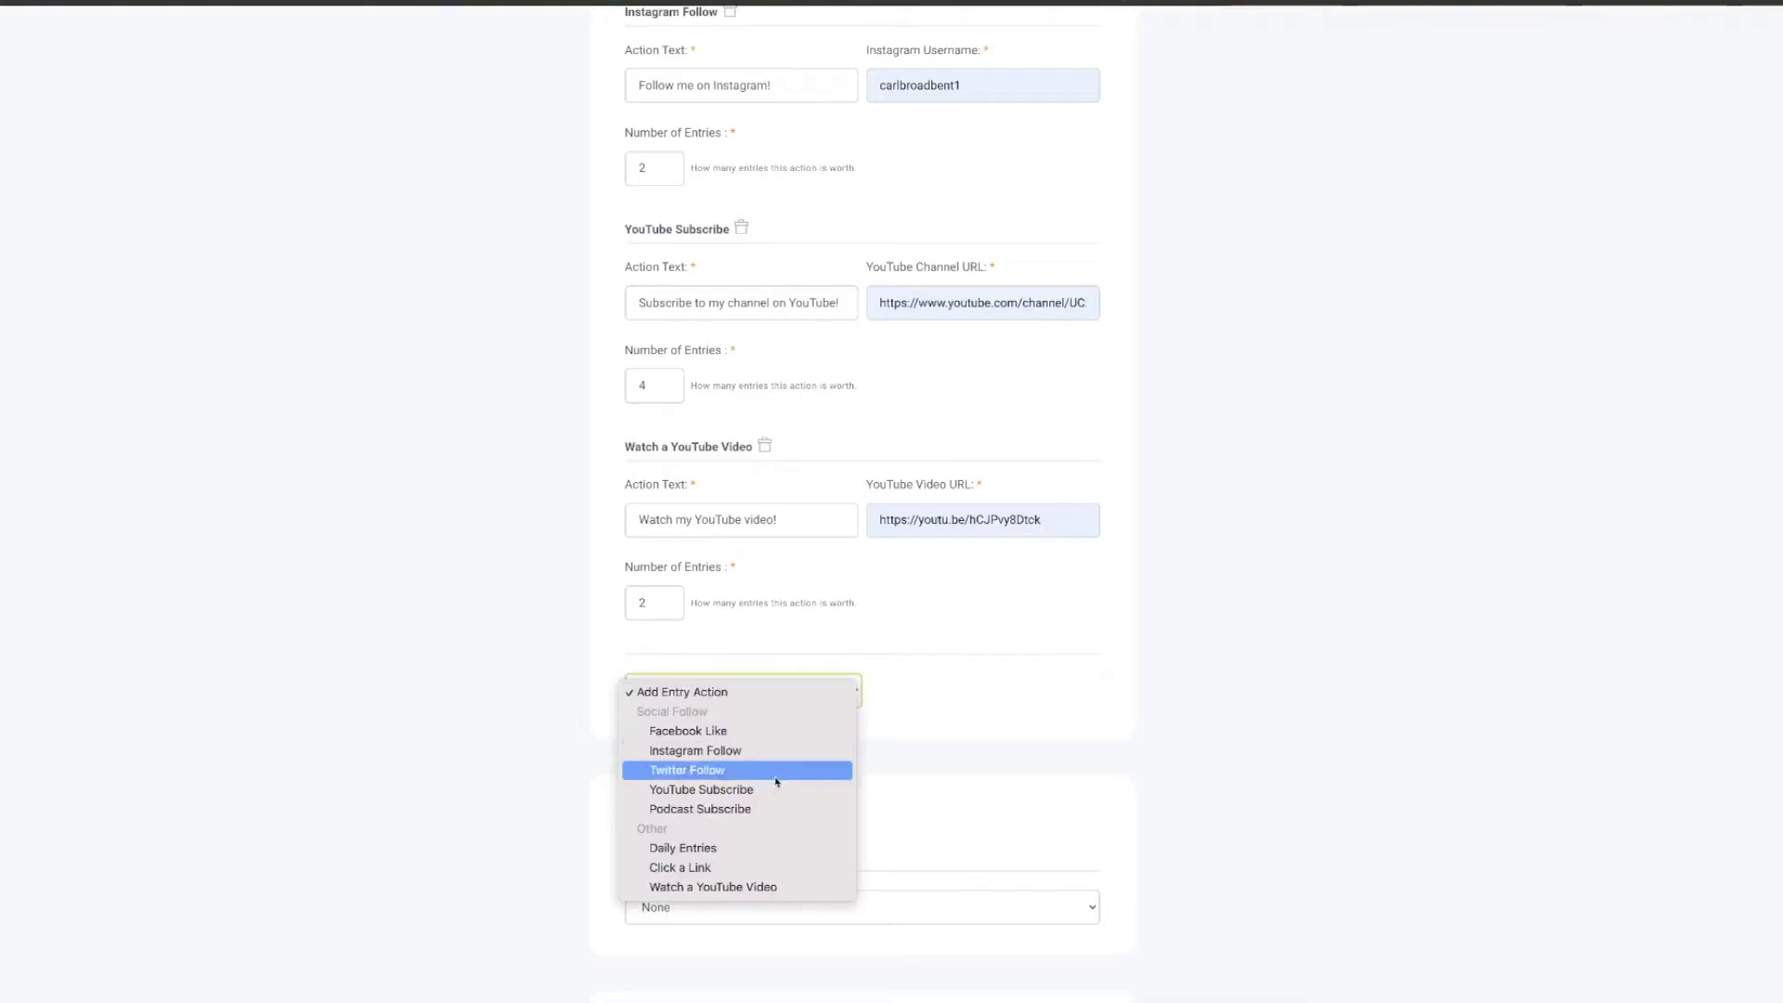
{"action": "left_click", "coordinate": [728, 871]}
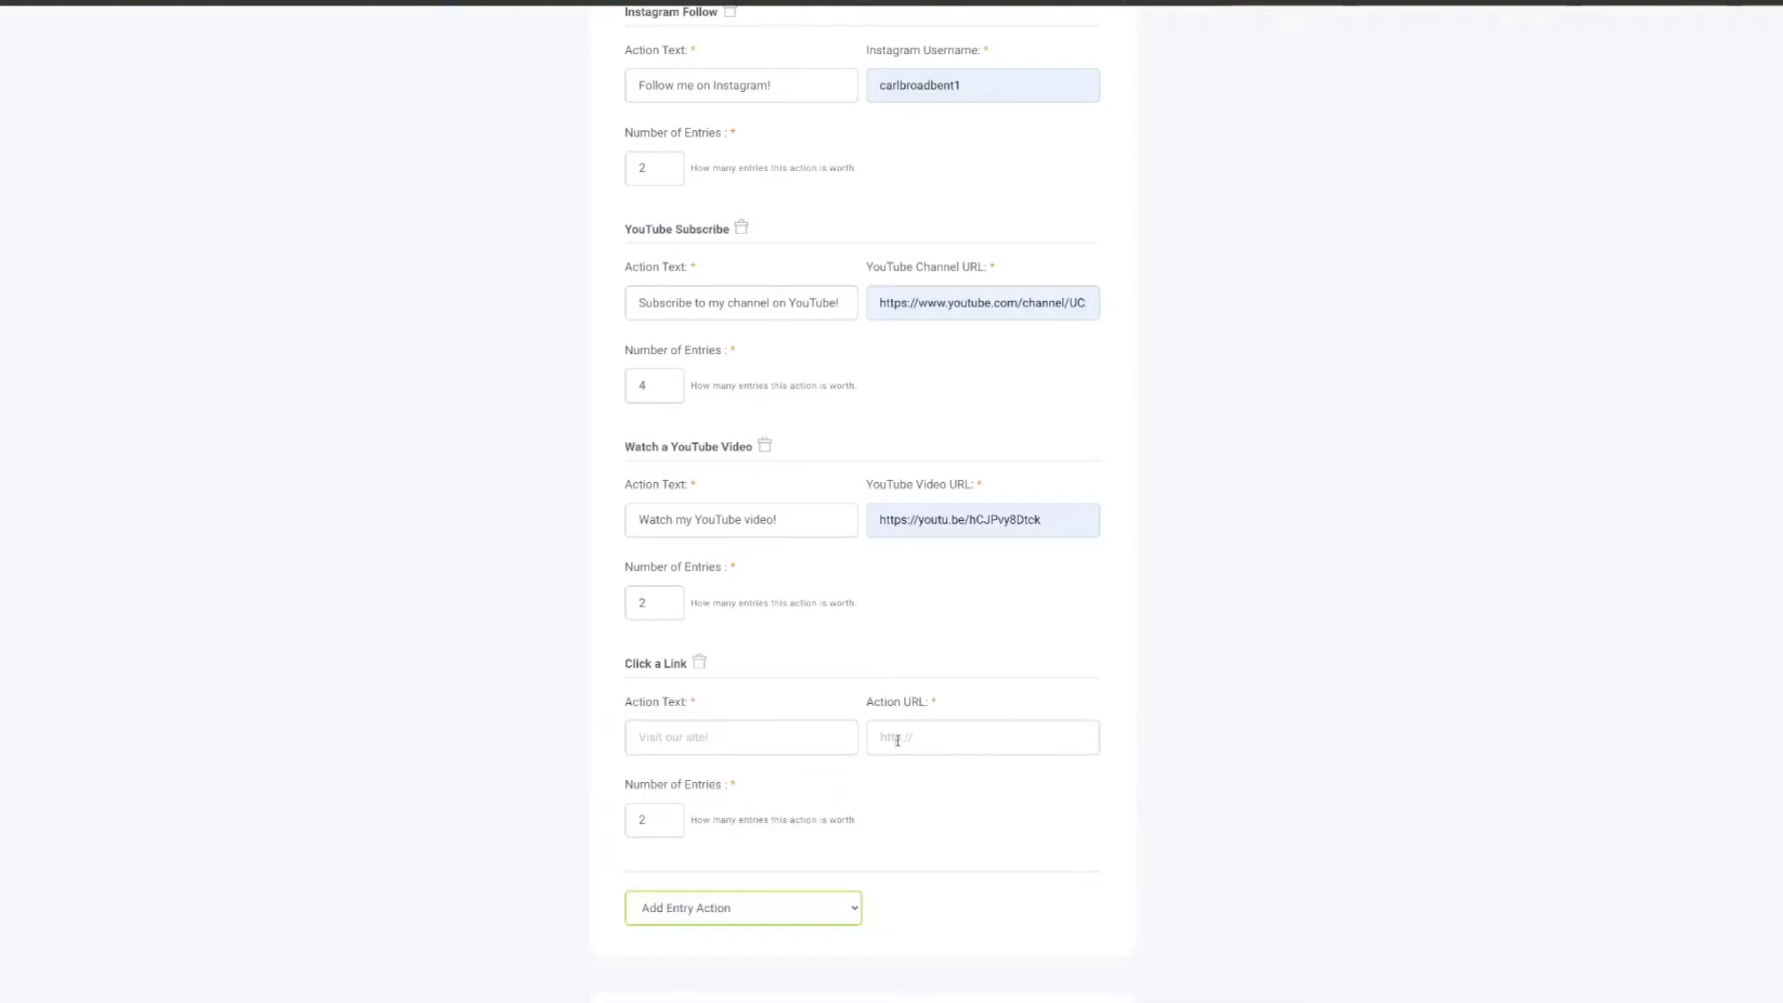
{"action": "left_click", "coordinate": [816, 739]}
{"action": "left_click", "coordinate": [759, 780]}
{"action": "type", "text": "Visit PopcornTheme Website"}
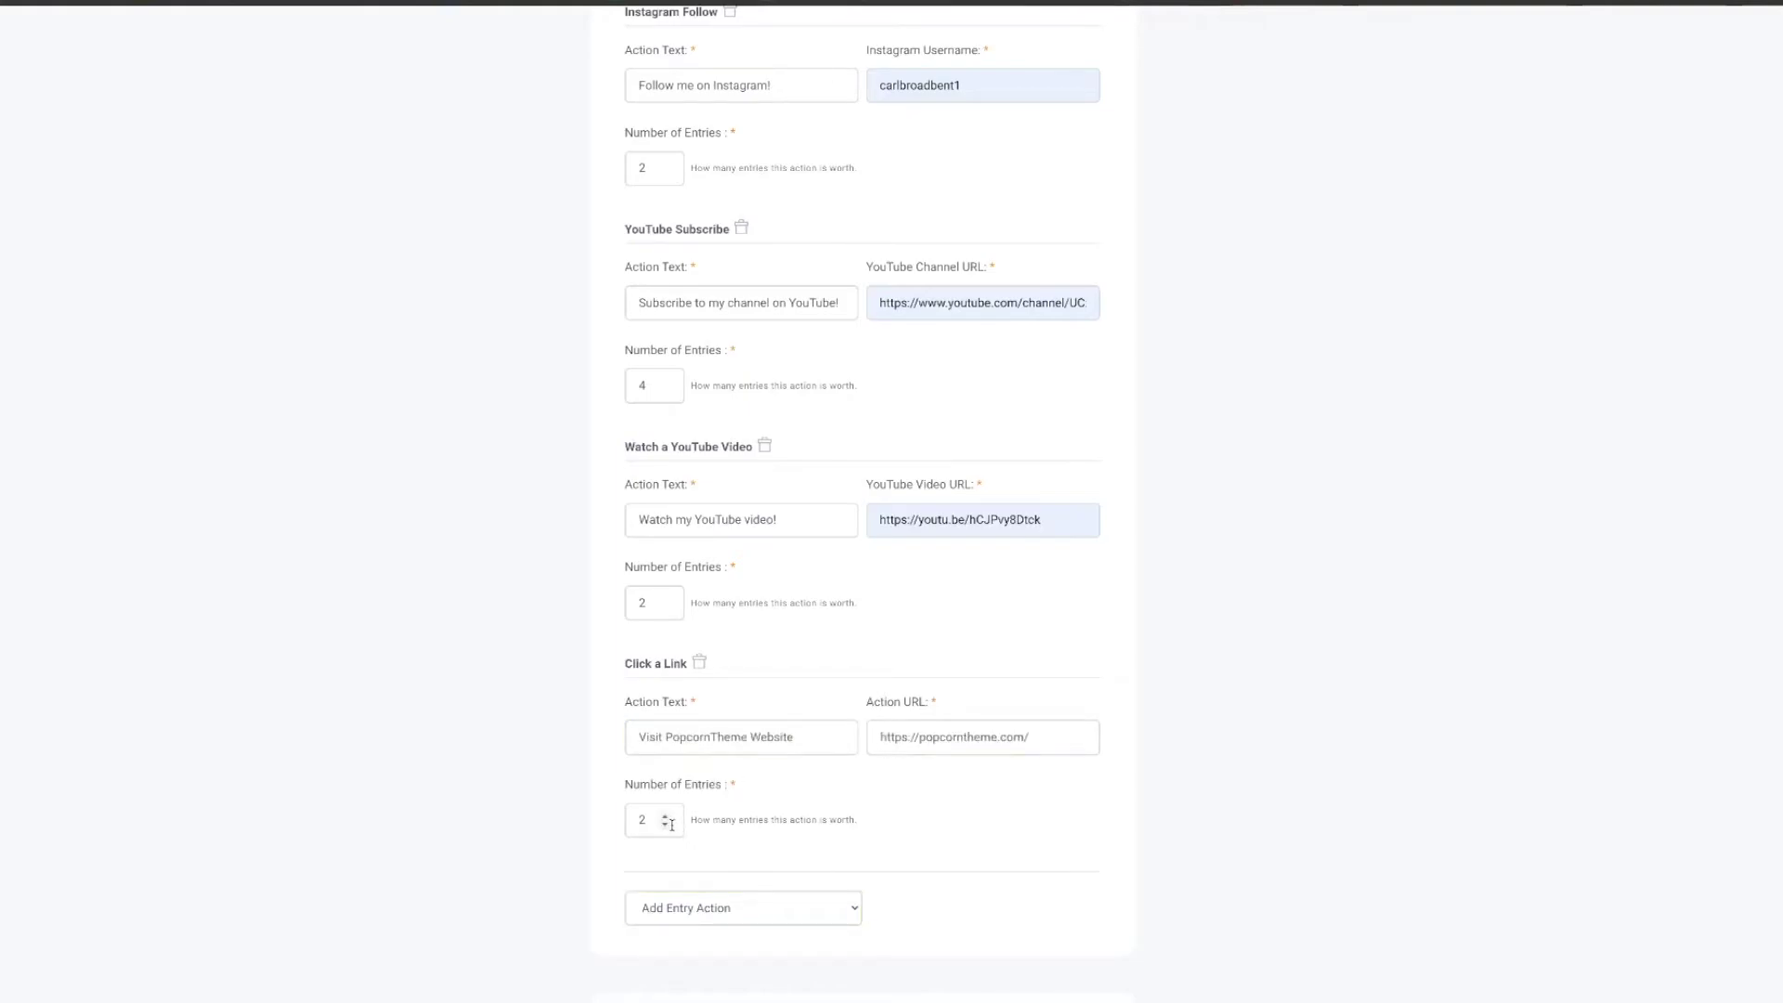
{"action": "left_click", "coordinate": [666, 823]}
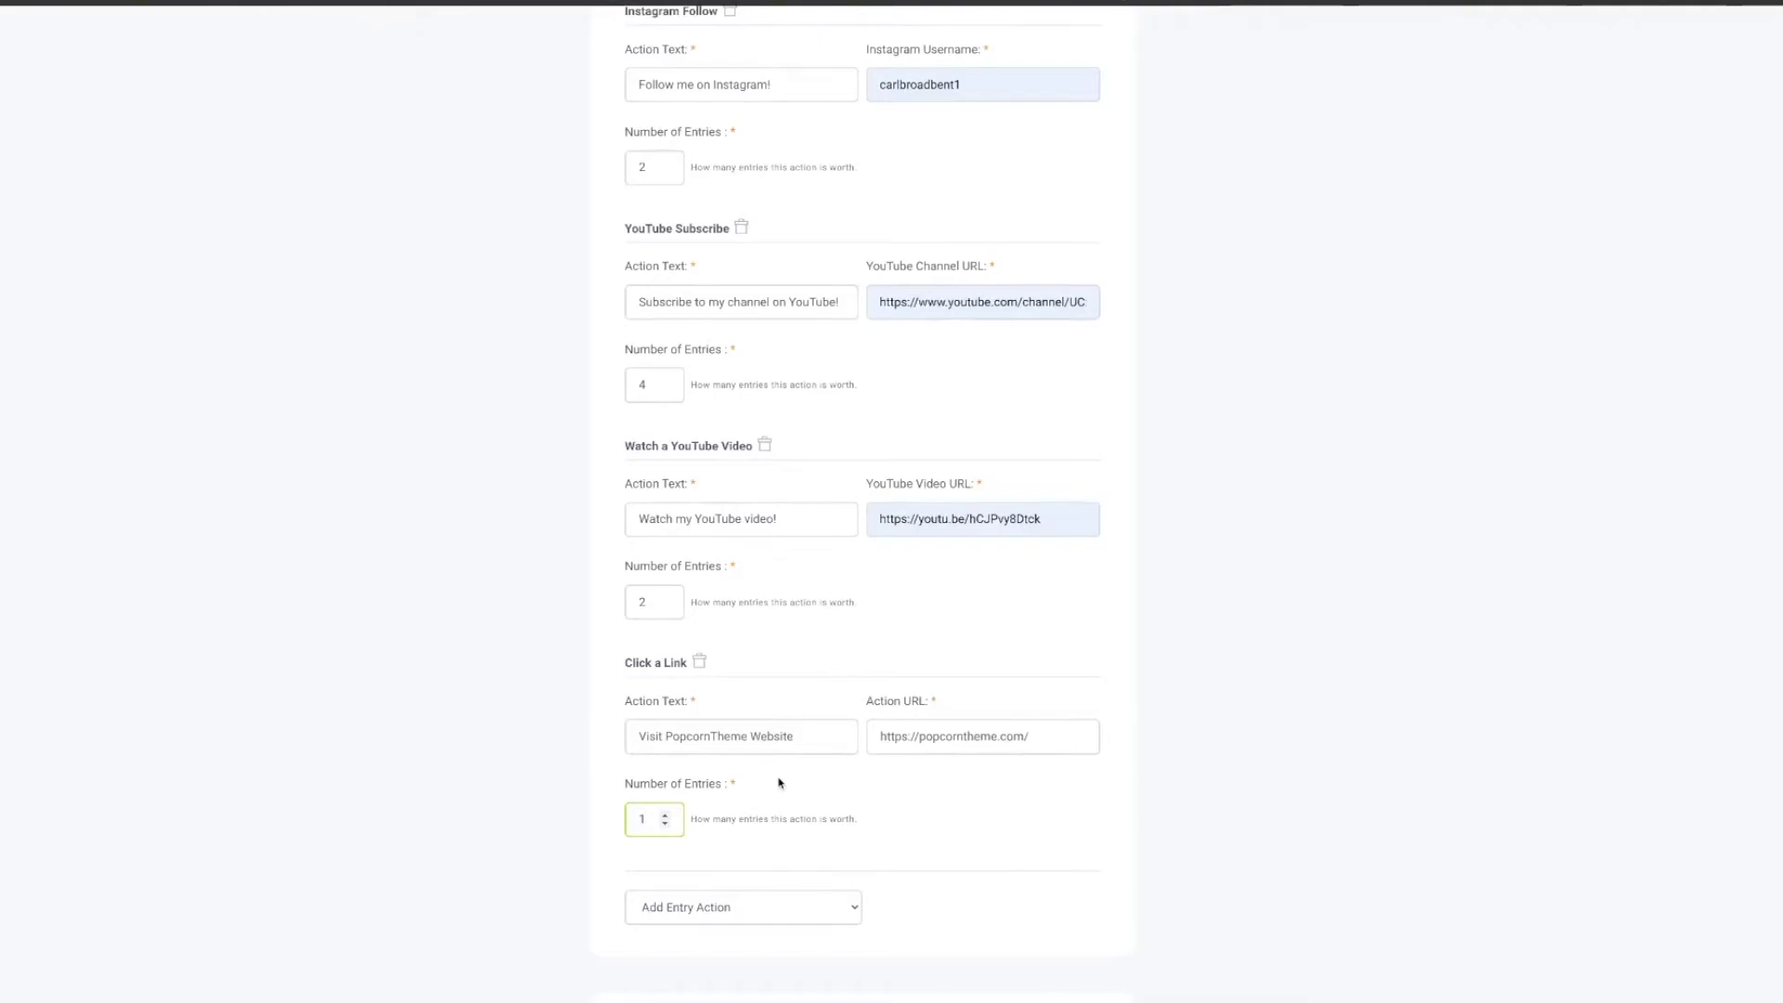
{"action": "scroll", "coordinate": [779, 783], "scroll_direction": "down", "scroll_amount": 5}
{"action": "left_click", "coordinate": [746, 588]}
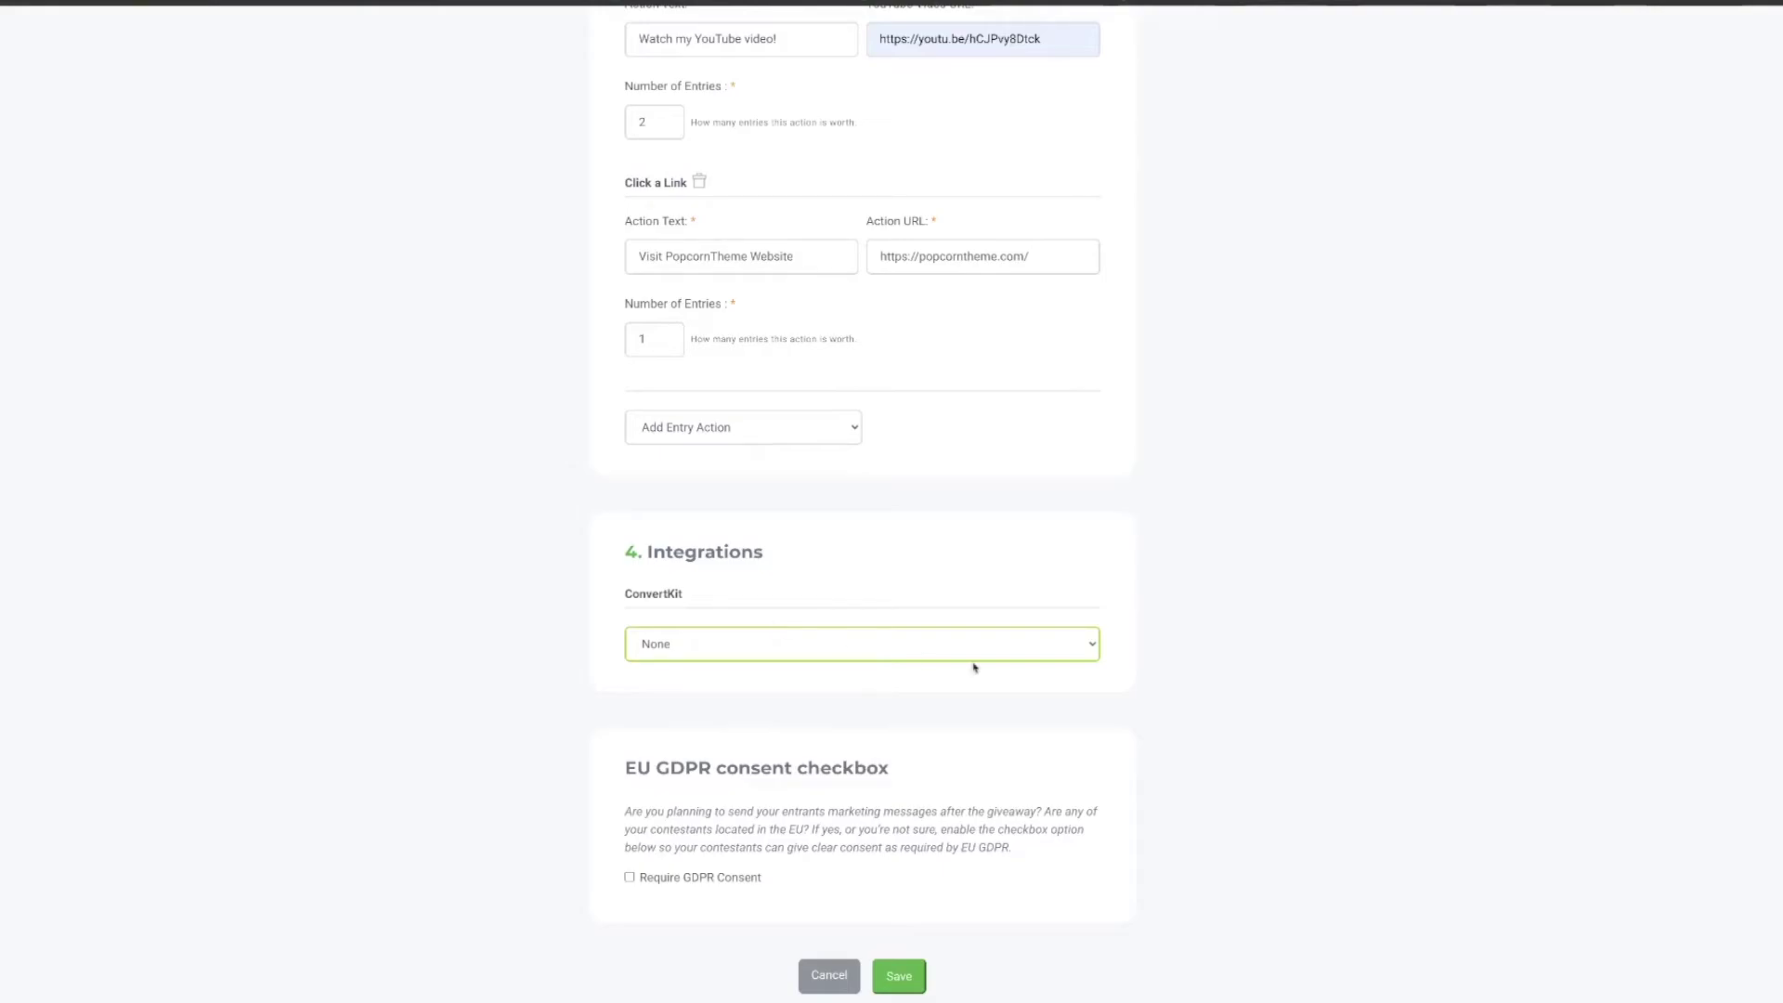
Connect the ConvertKit Newsletter form and require GDPR consent from entrants.
{"action": "left_click", "coordinate": [1100, 652]}
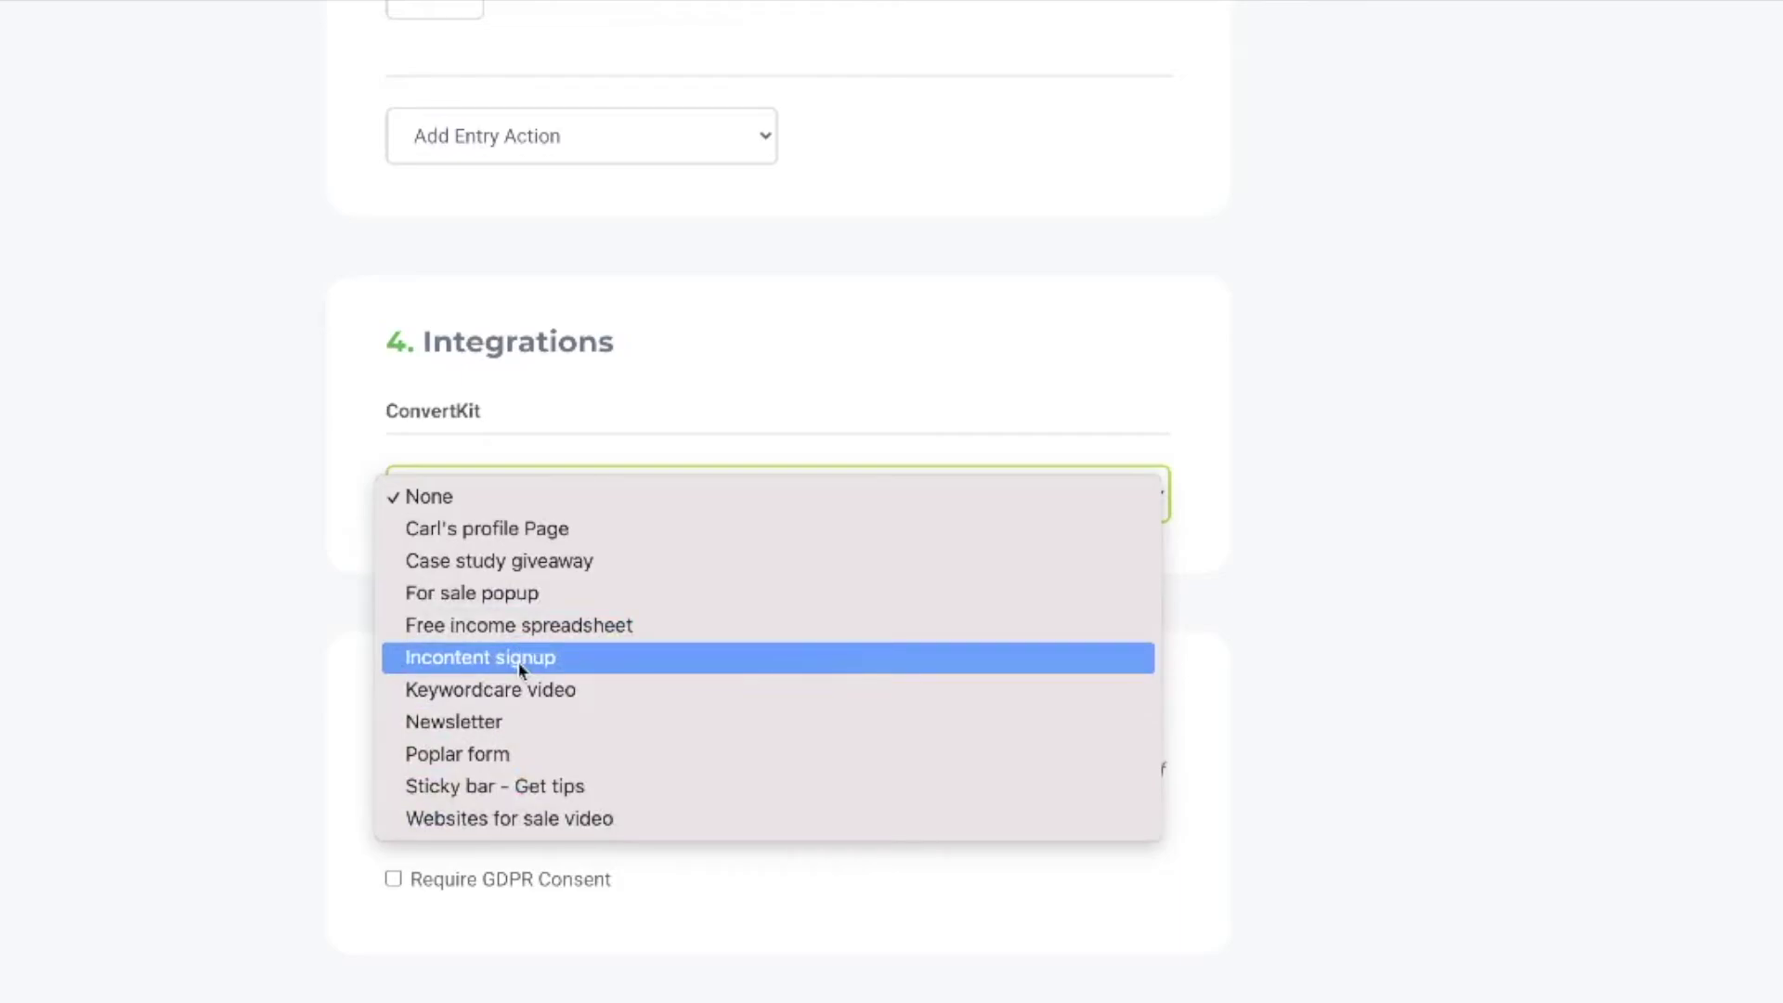
{"action": "left_click", "coordinate": [506, 723]}
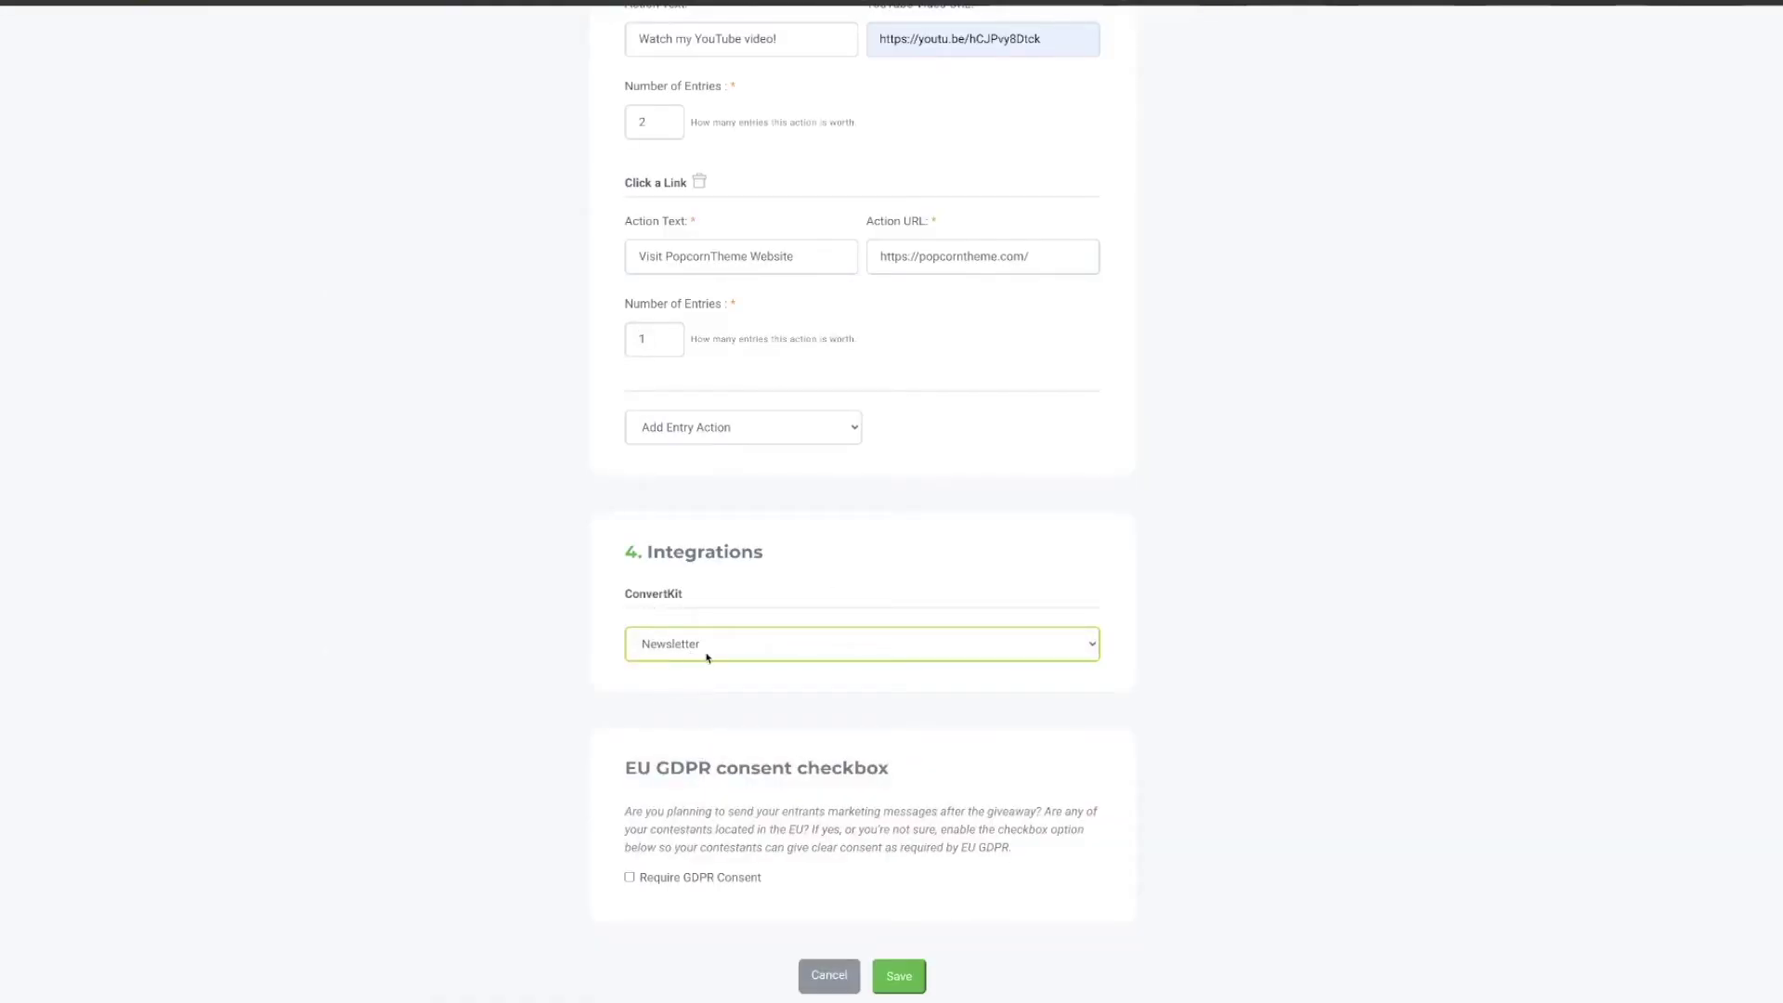
{"action": "scroll", "coordinate": [721, 698], "scroll_direction": "down", "scroll_amount": 2}
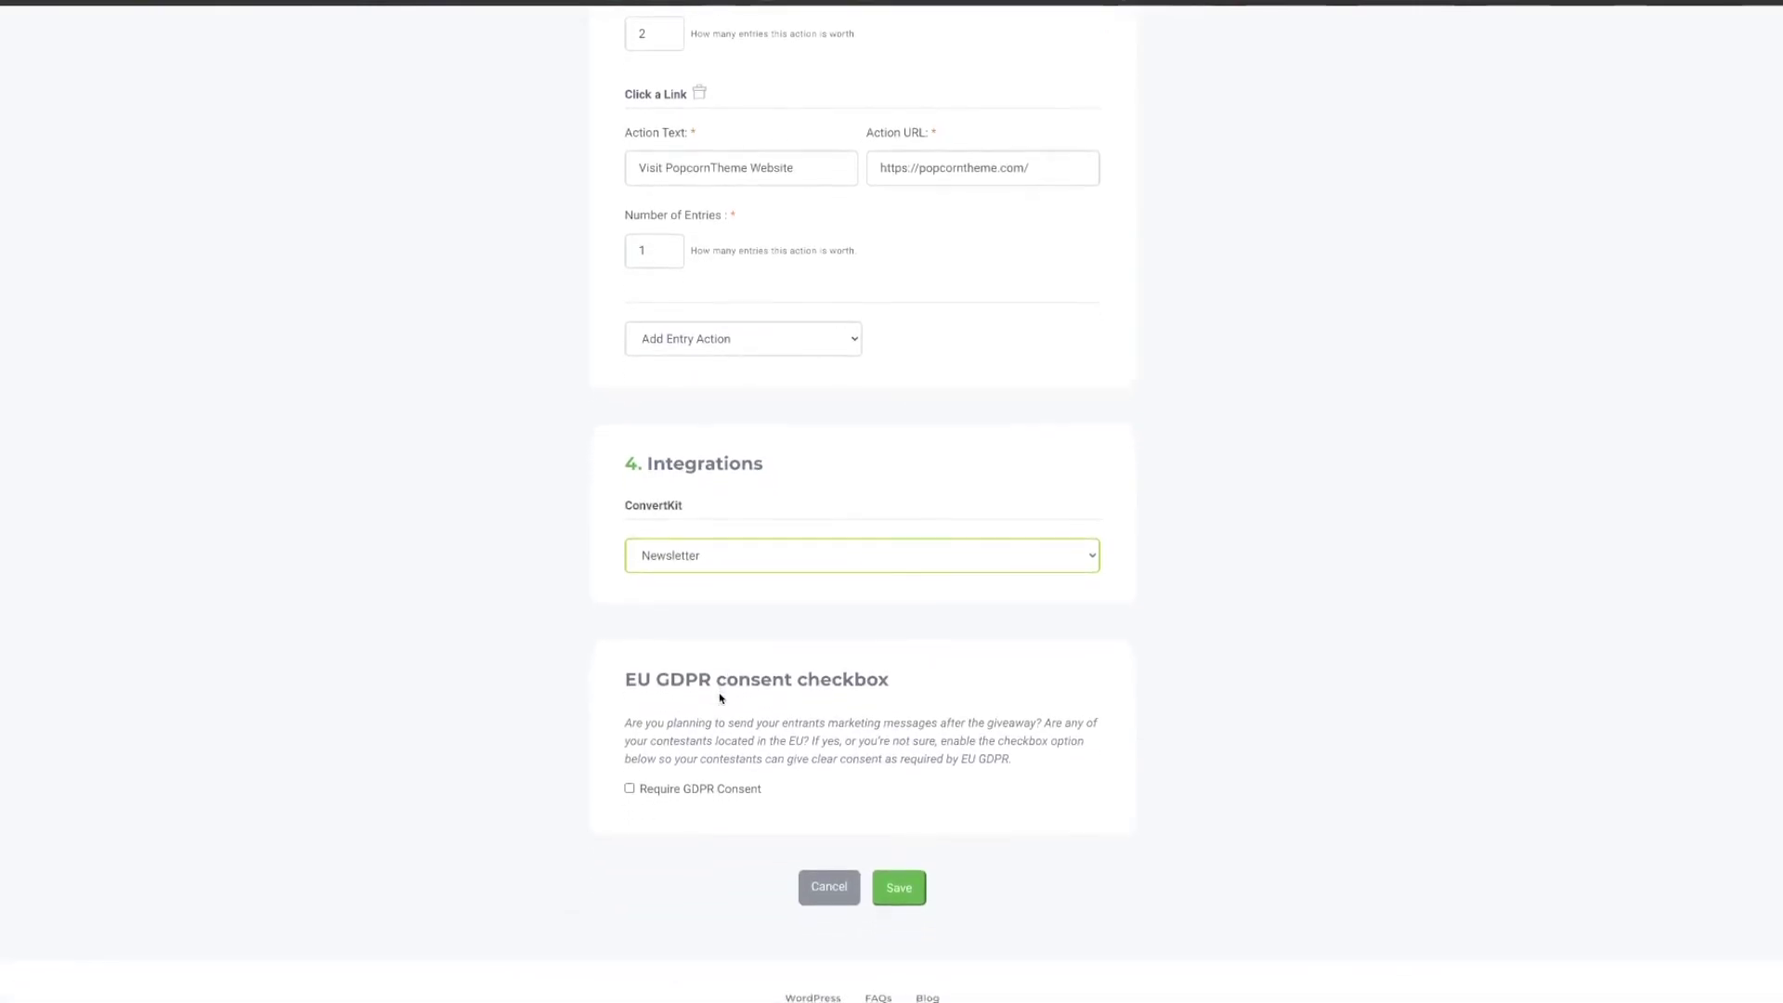
{"action": "left_click", "coordinate": [630, 789]}
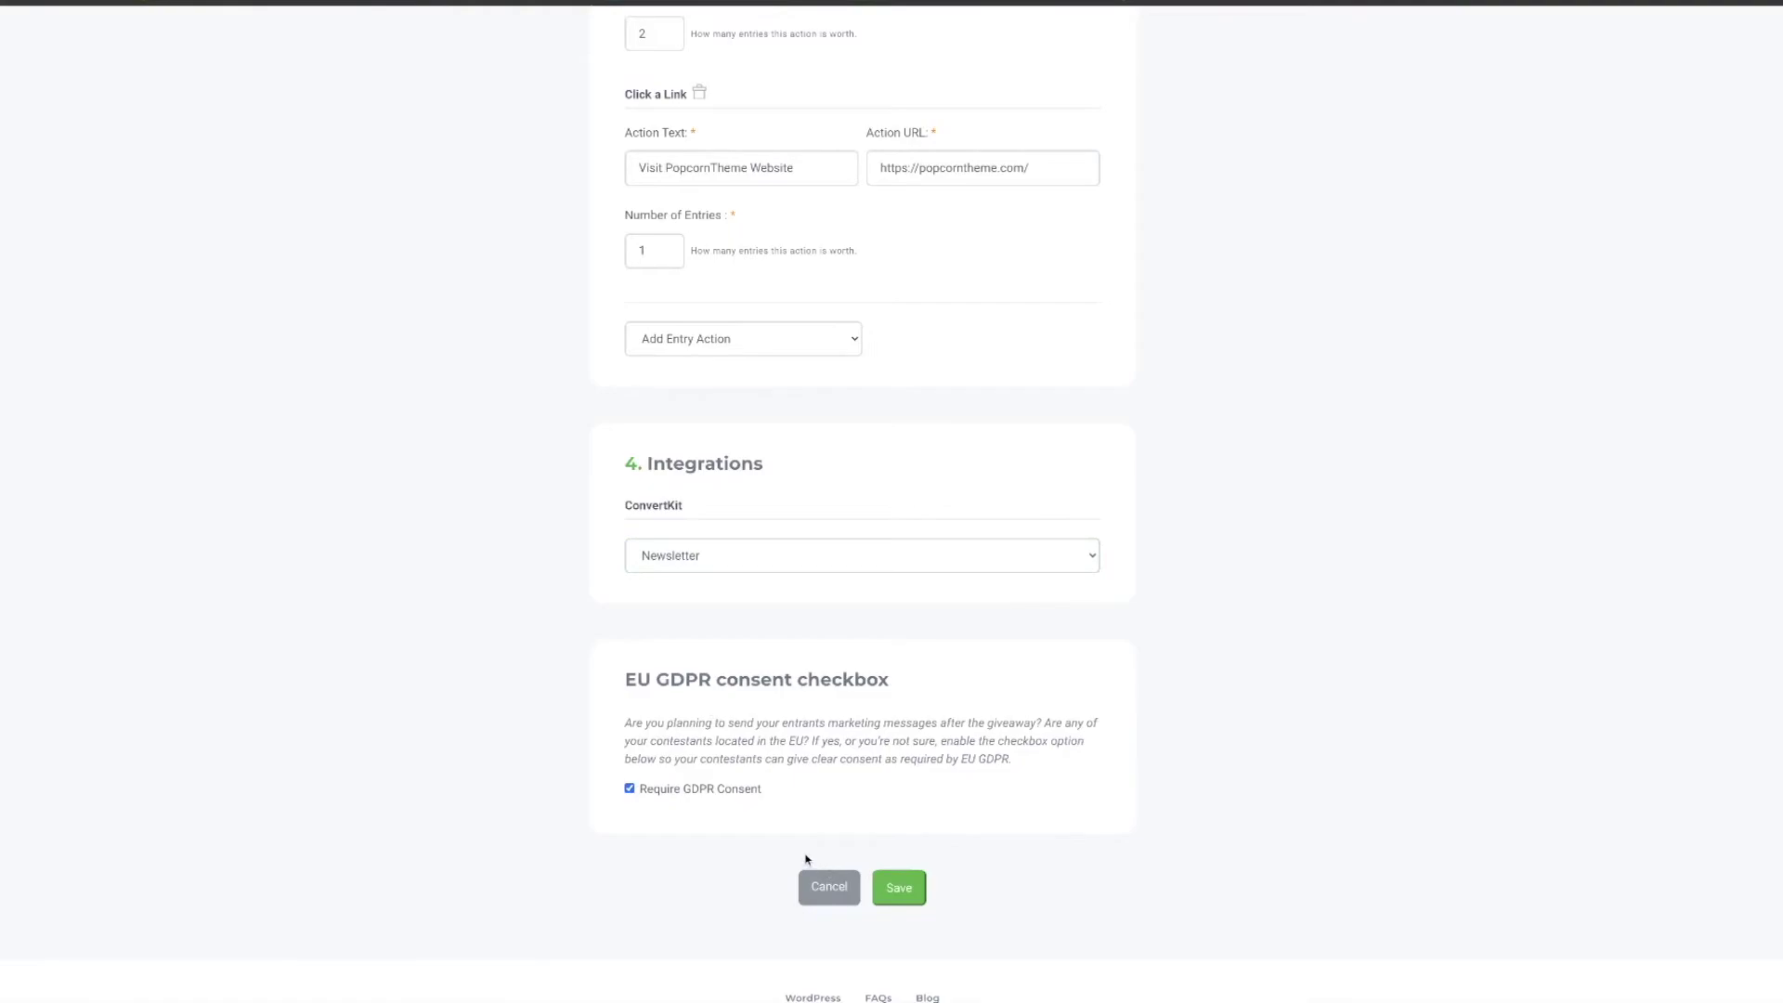
Save the giveaway and open its email invitation templates.
{"action": "left_click", "coordinate": [907, 893]}
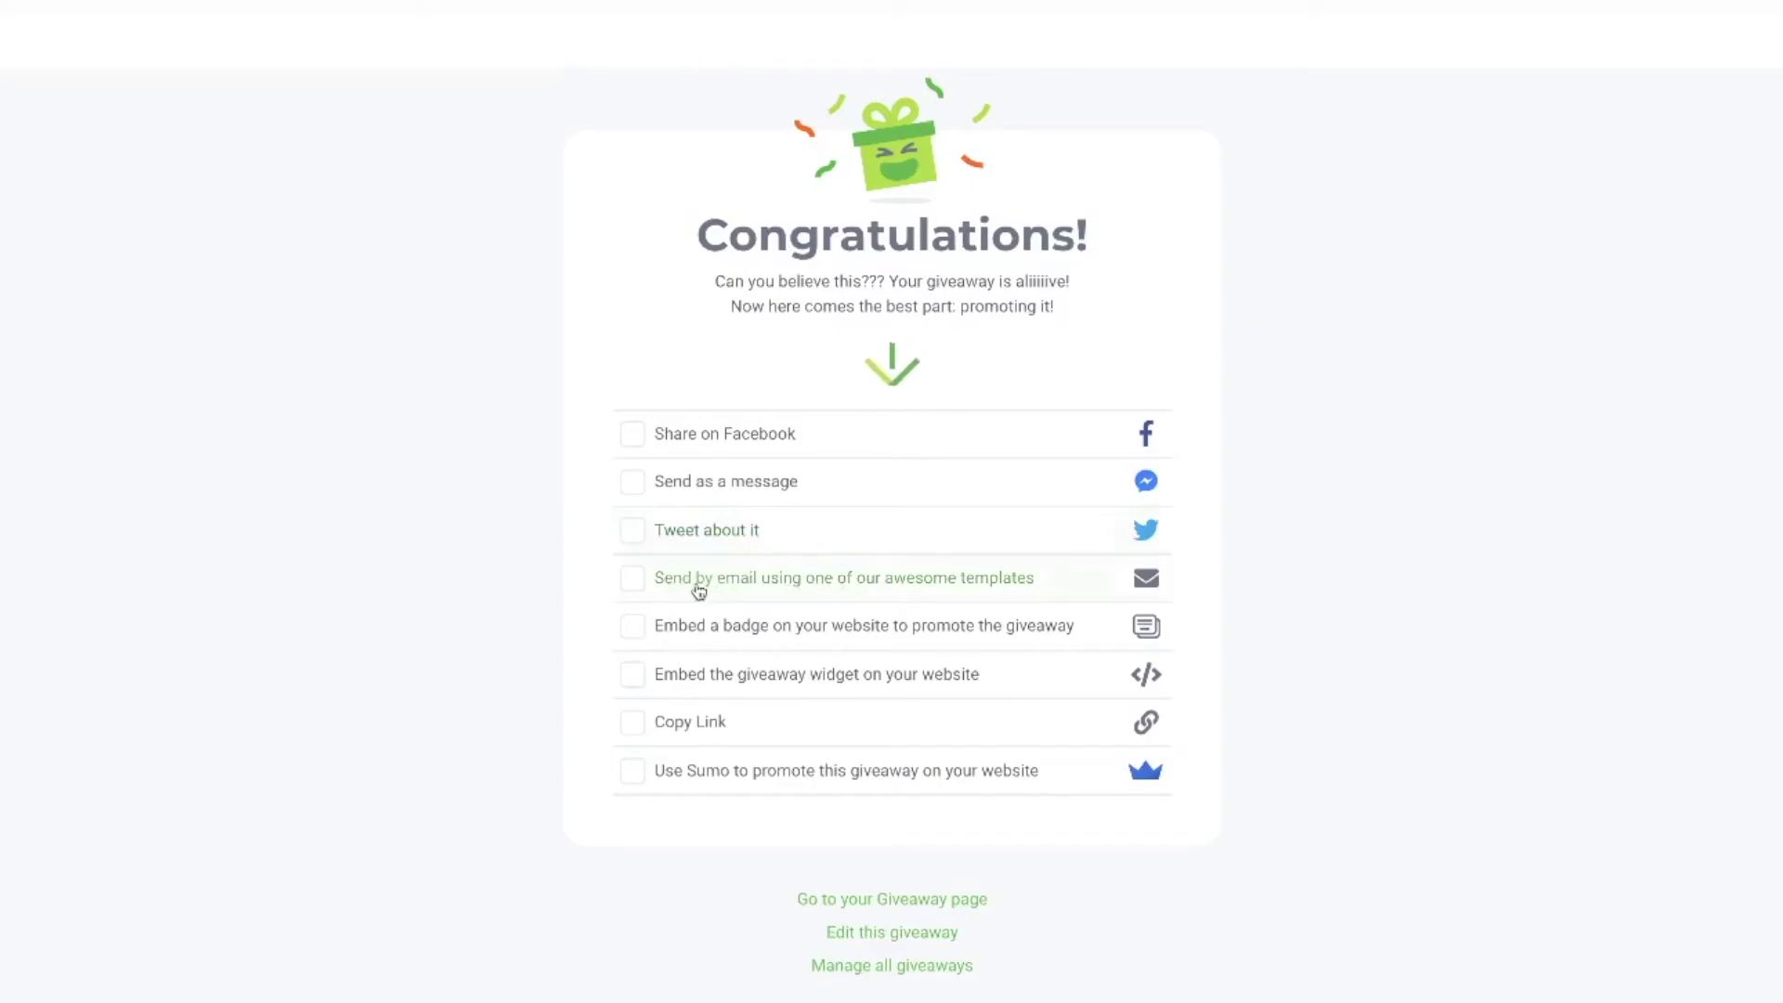
{"action": "left_click", "coordinate": [634, 586]}
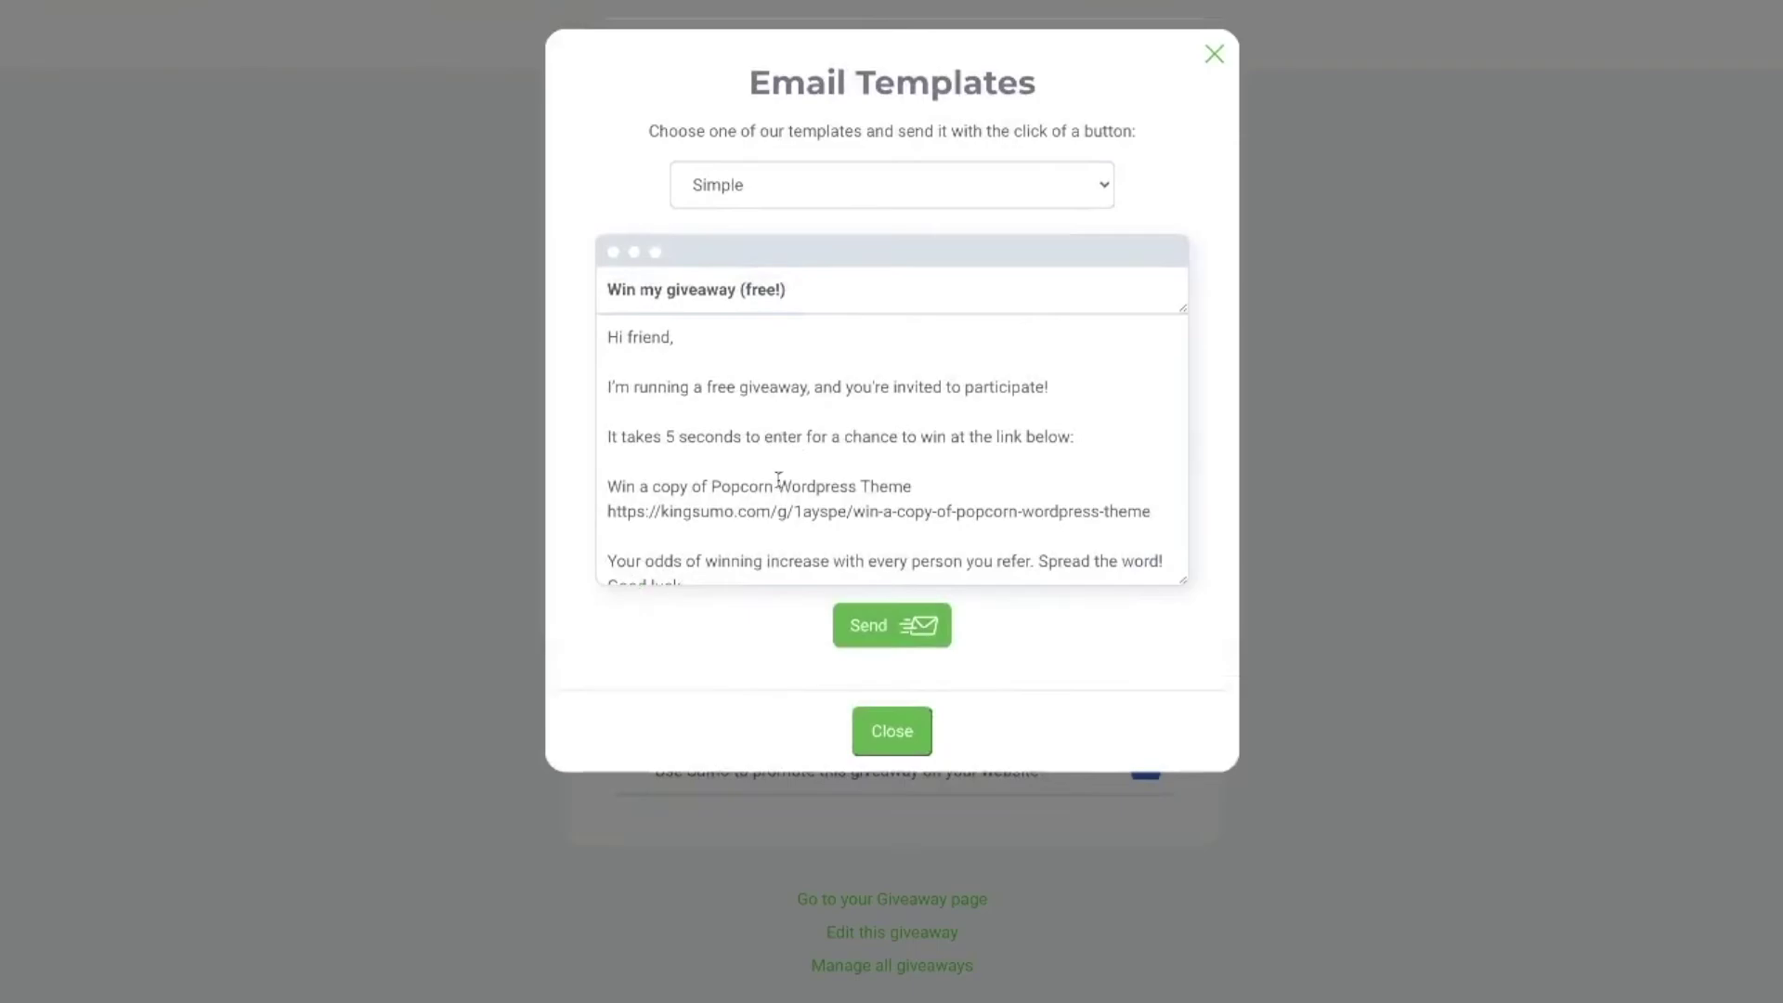
{"action": "scroll", "coordinate": [820, 426], "scroll_direction": "down", "scroll_amount": 1}
{"action": "scroll", "coordinate": [820, 428], "scroll_direction": "up", "scroll_amount": 1}
{"action": "scroll", "coordinate": [820, 428], "scroll_direction": "down", "scroll_amount": 1}
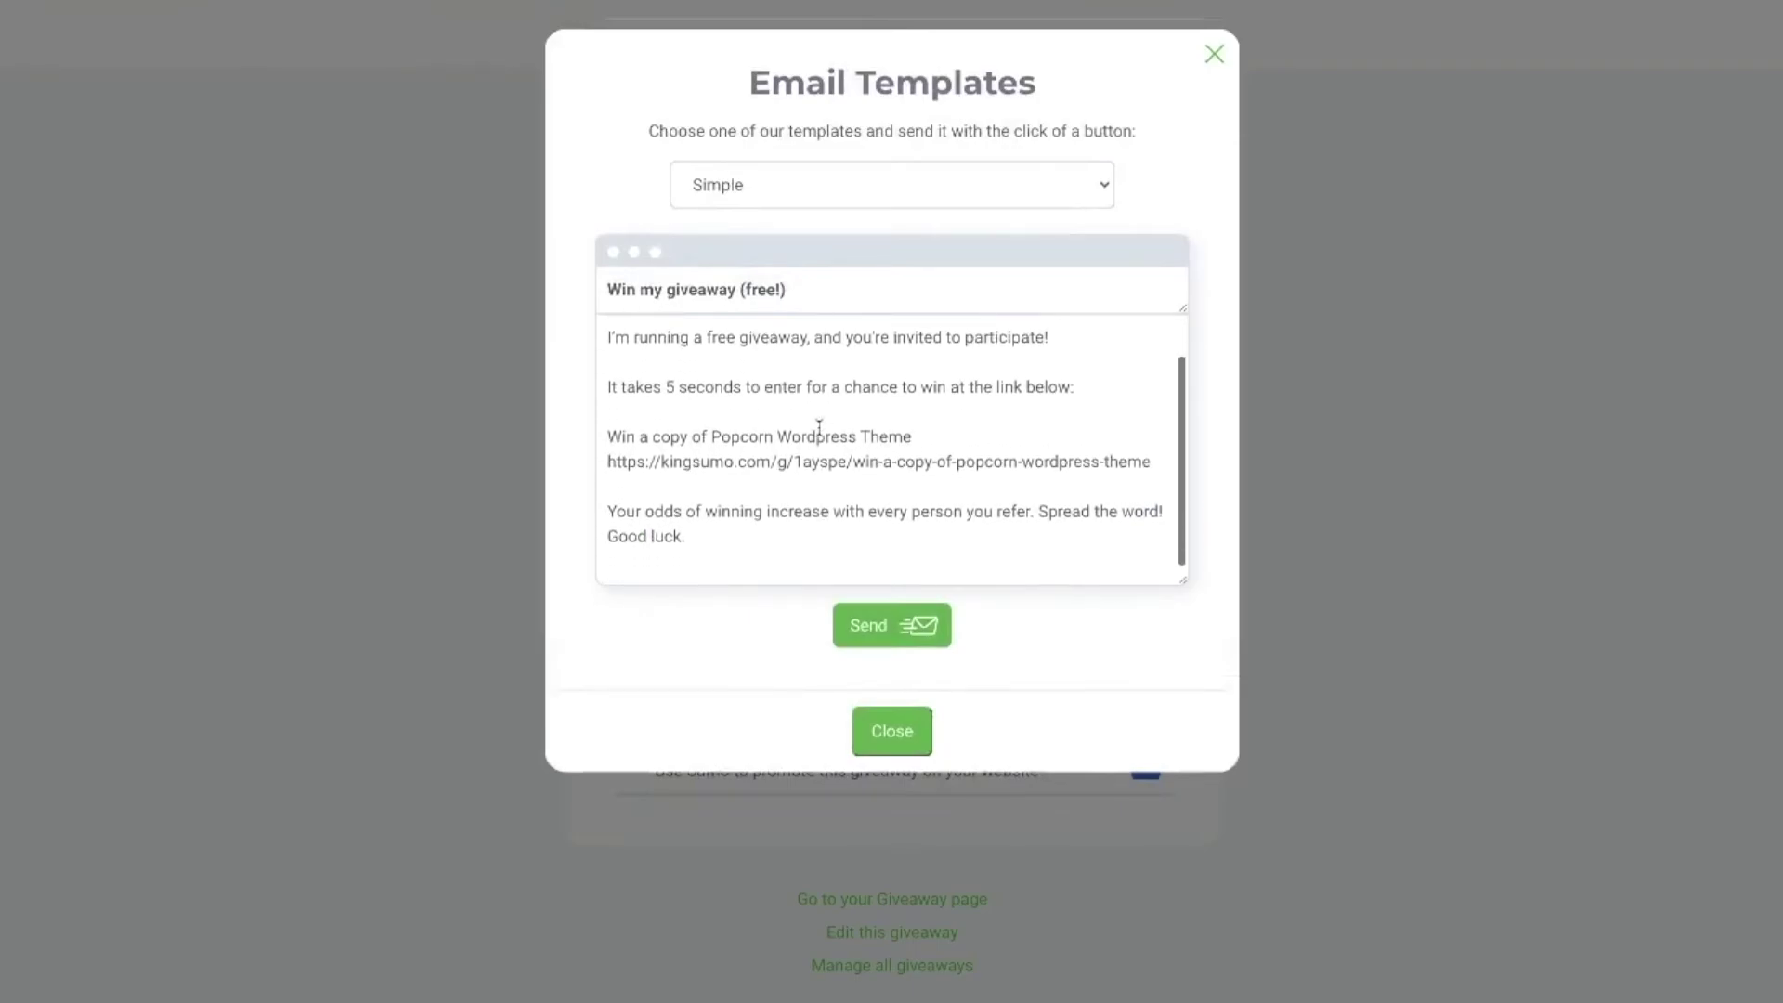
Review the Emoji email template, close the templates, and view the Popcorn WordPress Theme giveaway page.
{"action": "left_click", "coordinate": [880, 187]}
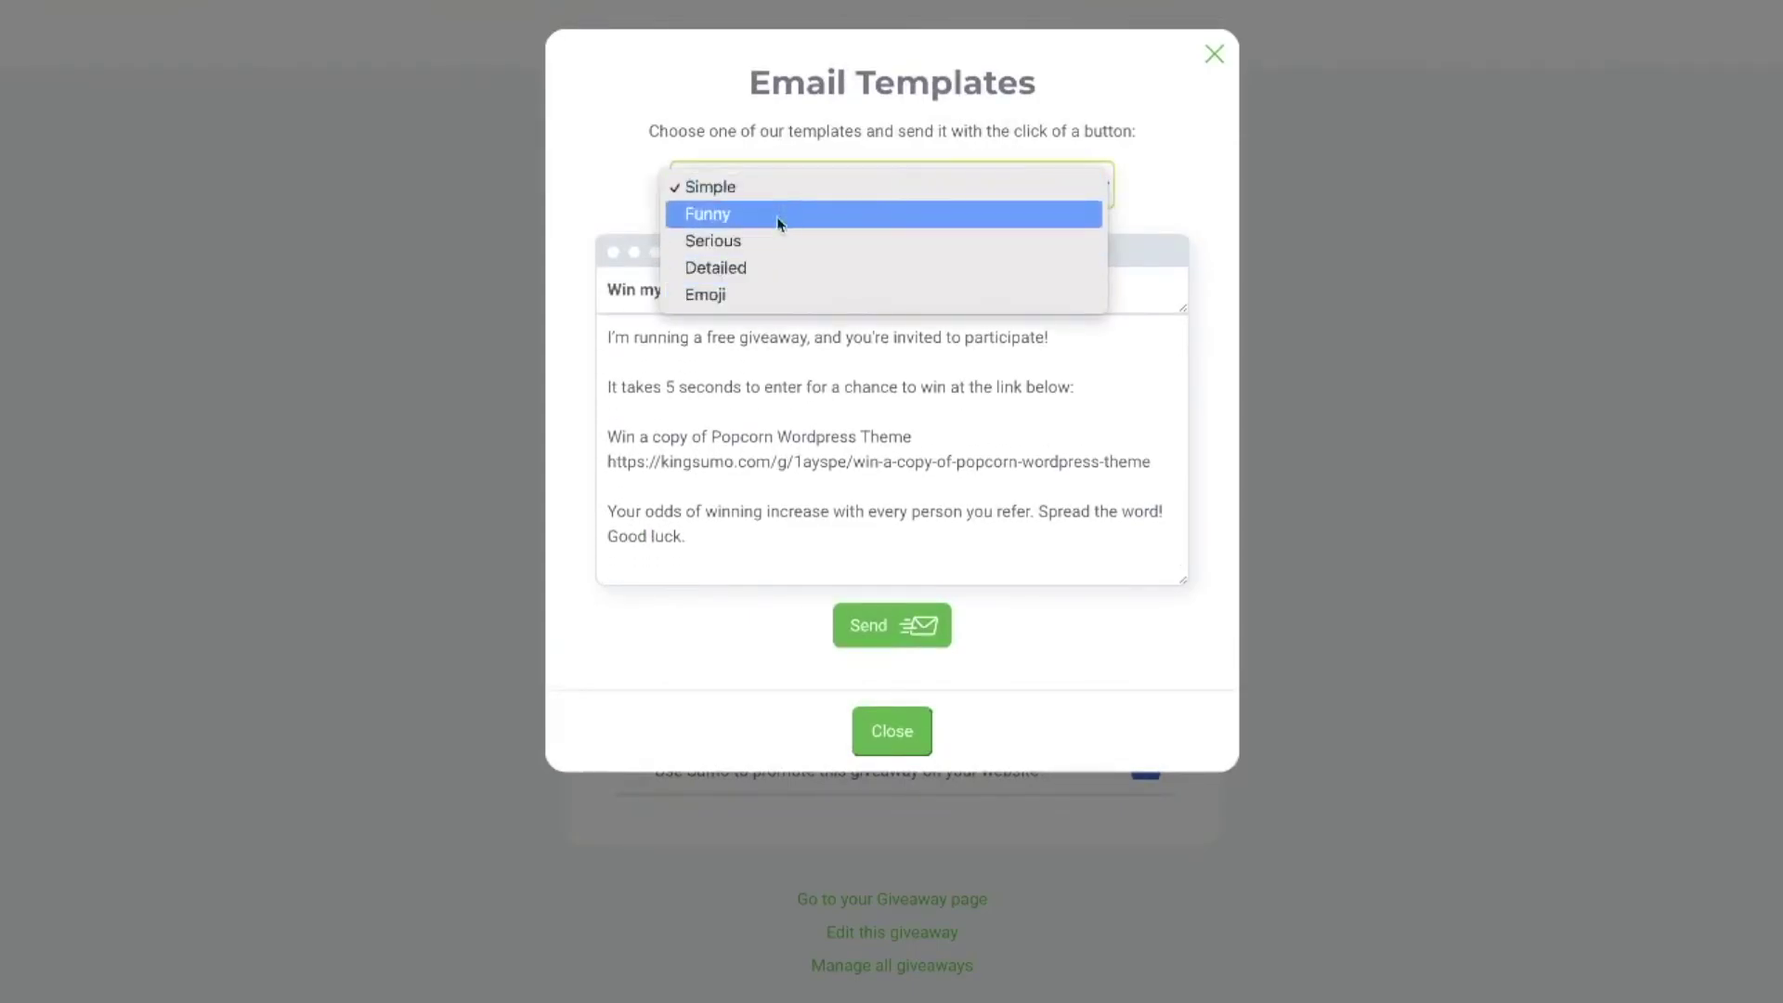
{"action": "left_click", "coordinate": [768, 296]}
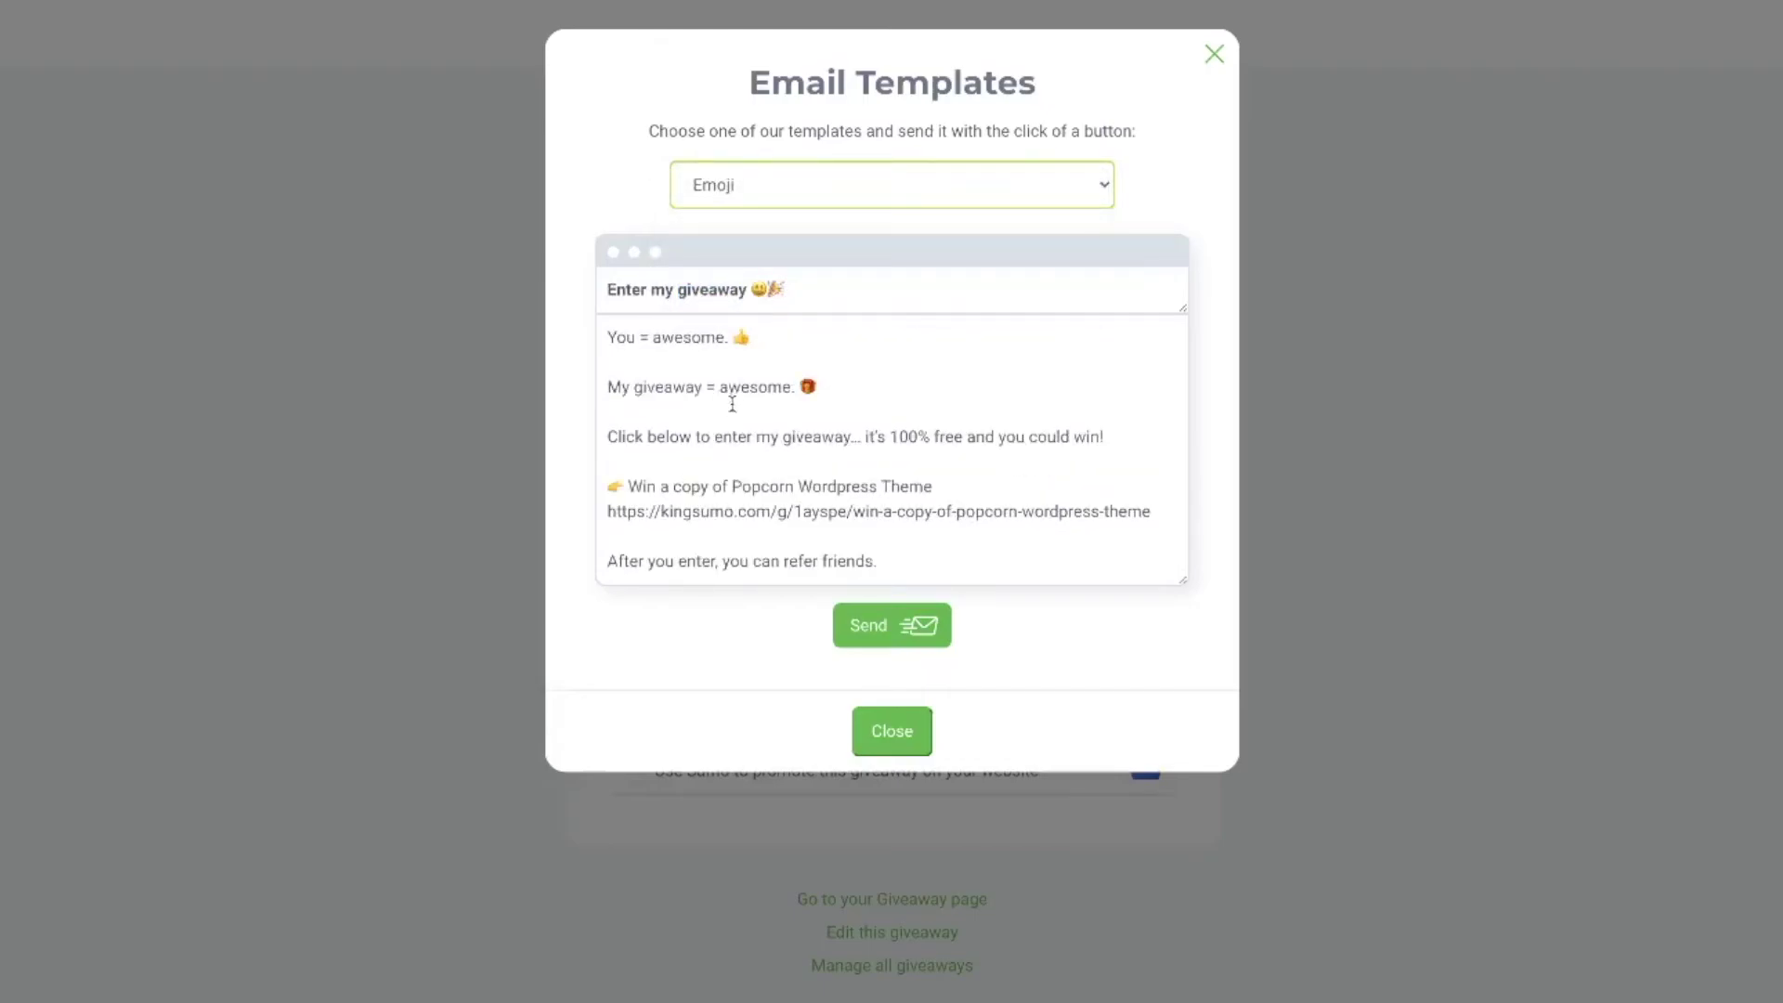
{"action": "scroll", "coordinate": [752, 460], "scroll_direction": "down", "scroll_amount": 1}
{"action": "scroll", "coordinate": [795, 543], "scroll_direction": "down", "scroll_amount": 1}
{"action": "left_click", "coordinate": [807, 532]}
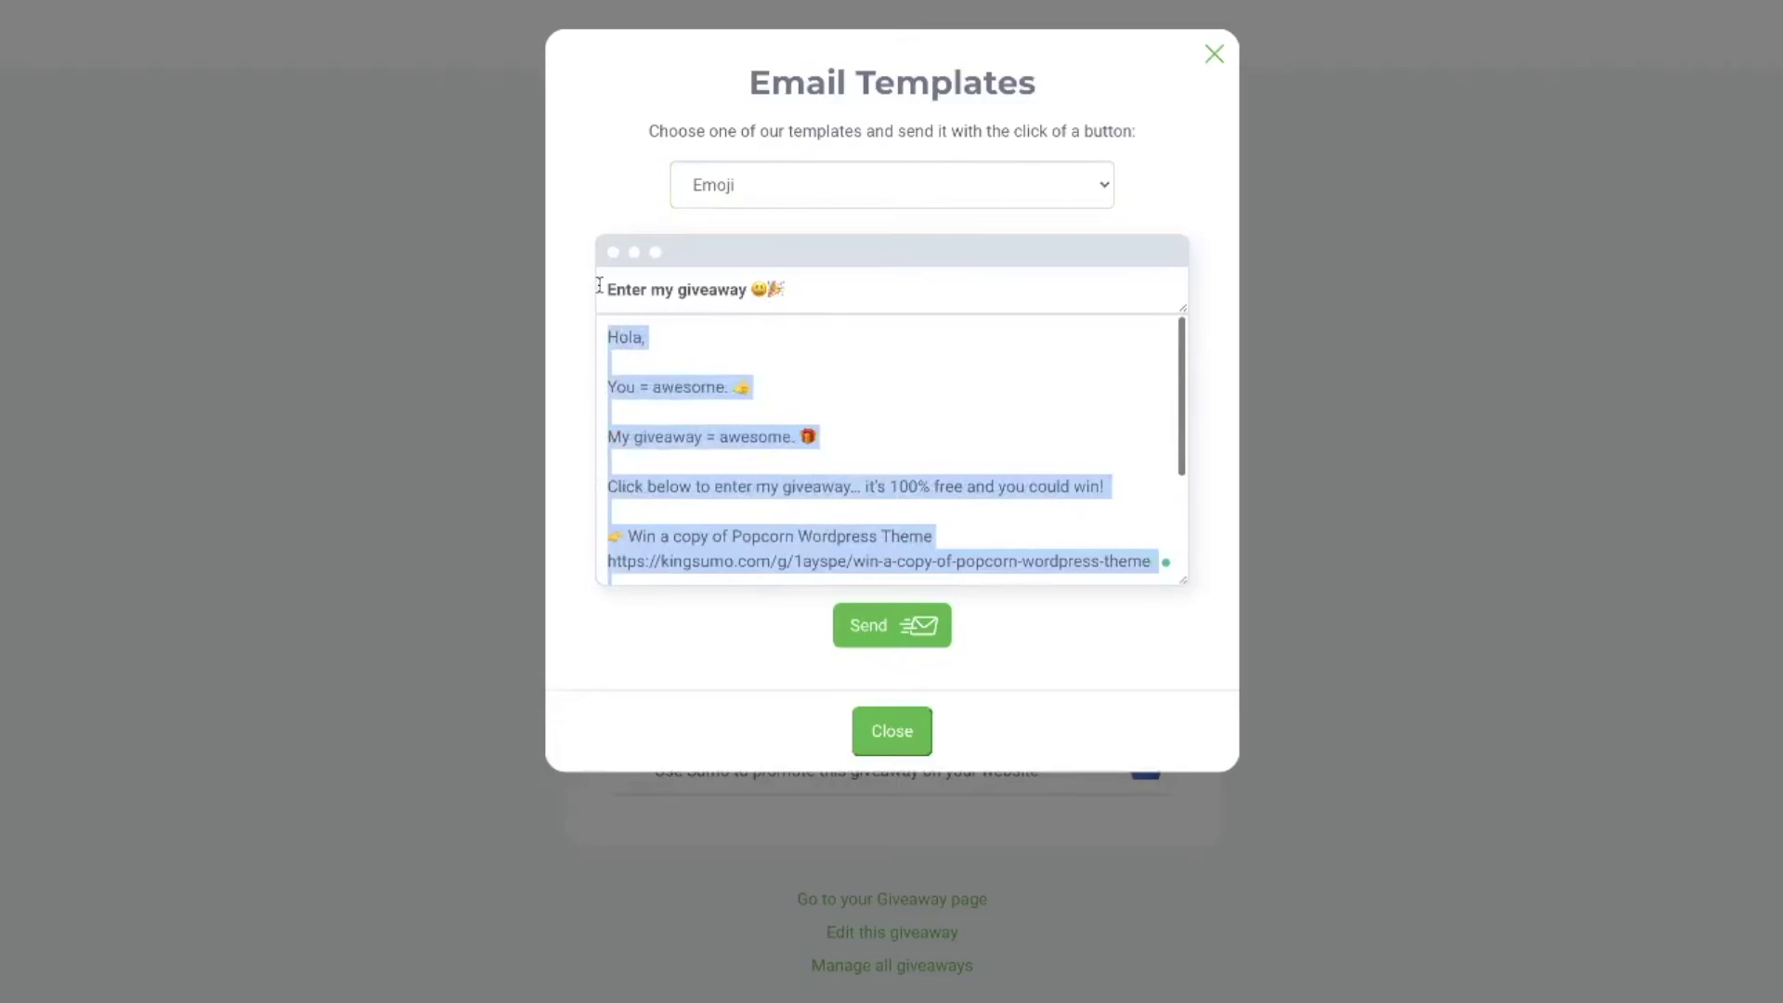
{"action": "left_click", "coordinate": [792, 364]}
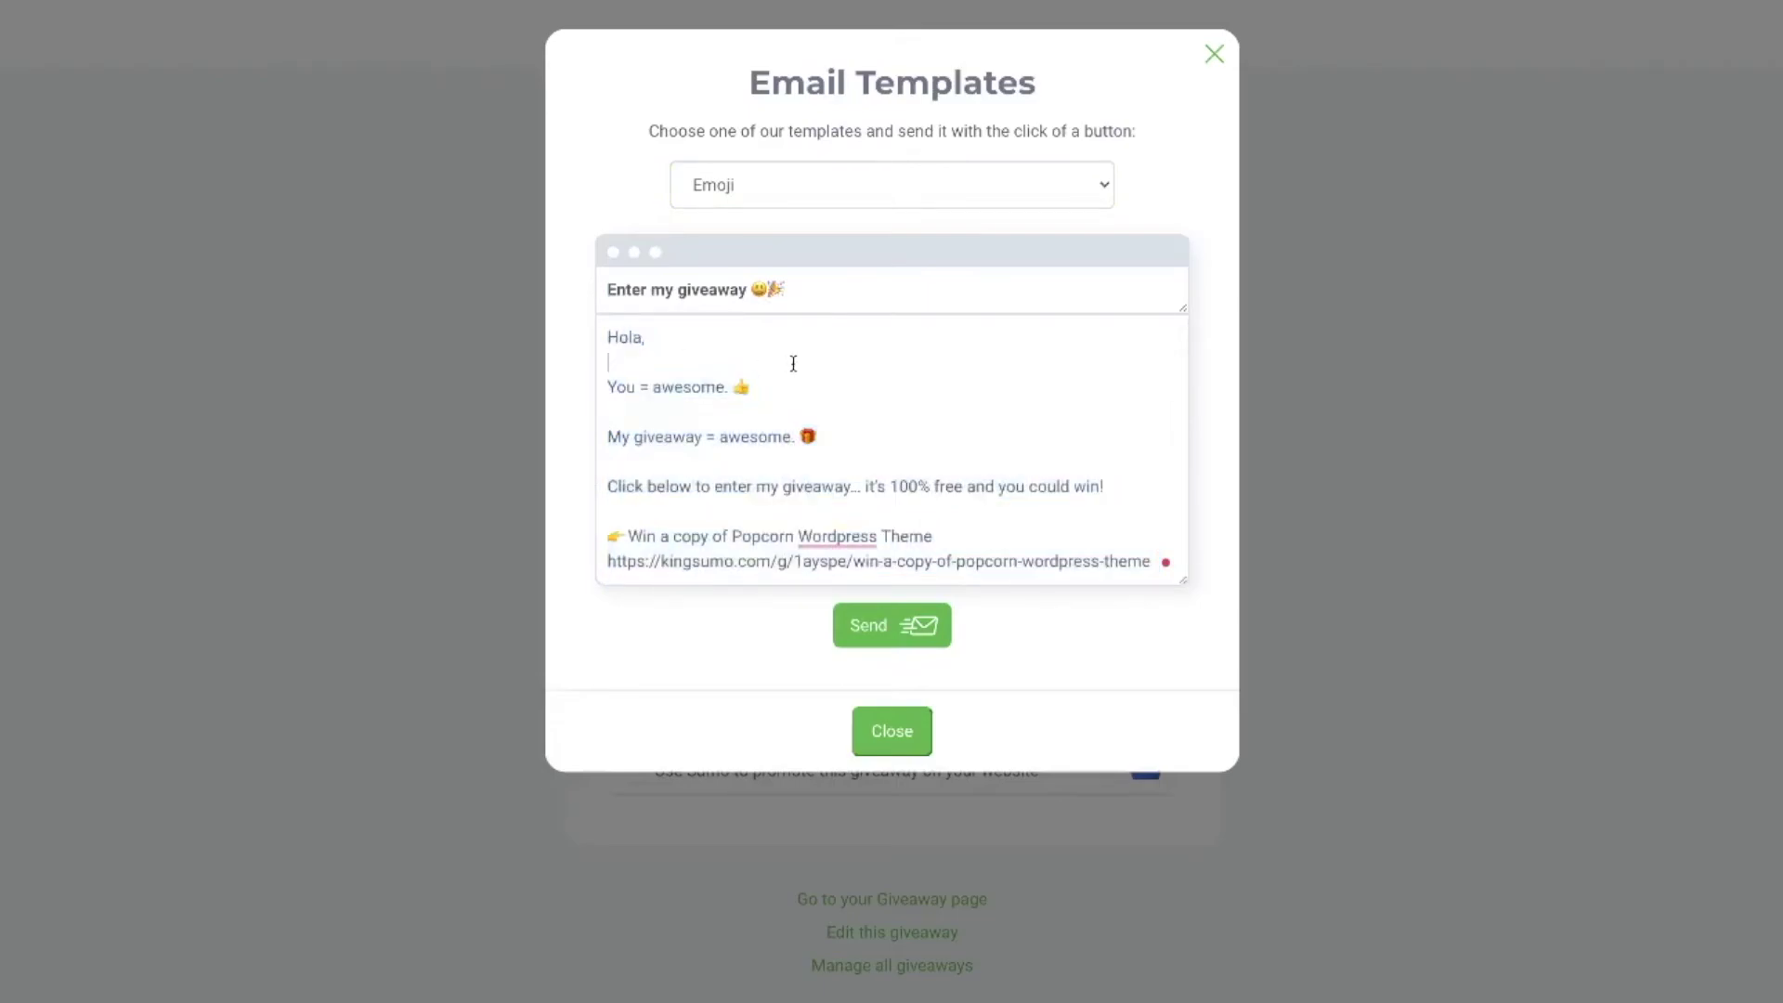
{"action": "scroll", "coordinate": [777, 392], "scroll_direction": "down", "scroll_amount": 1}
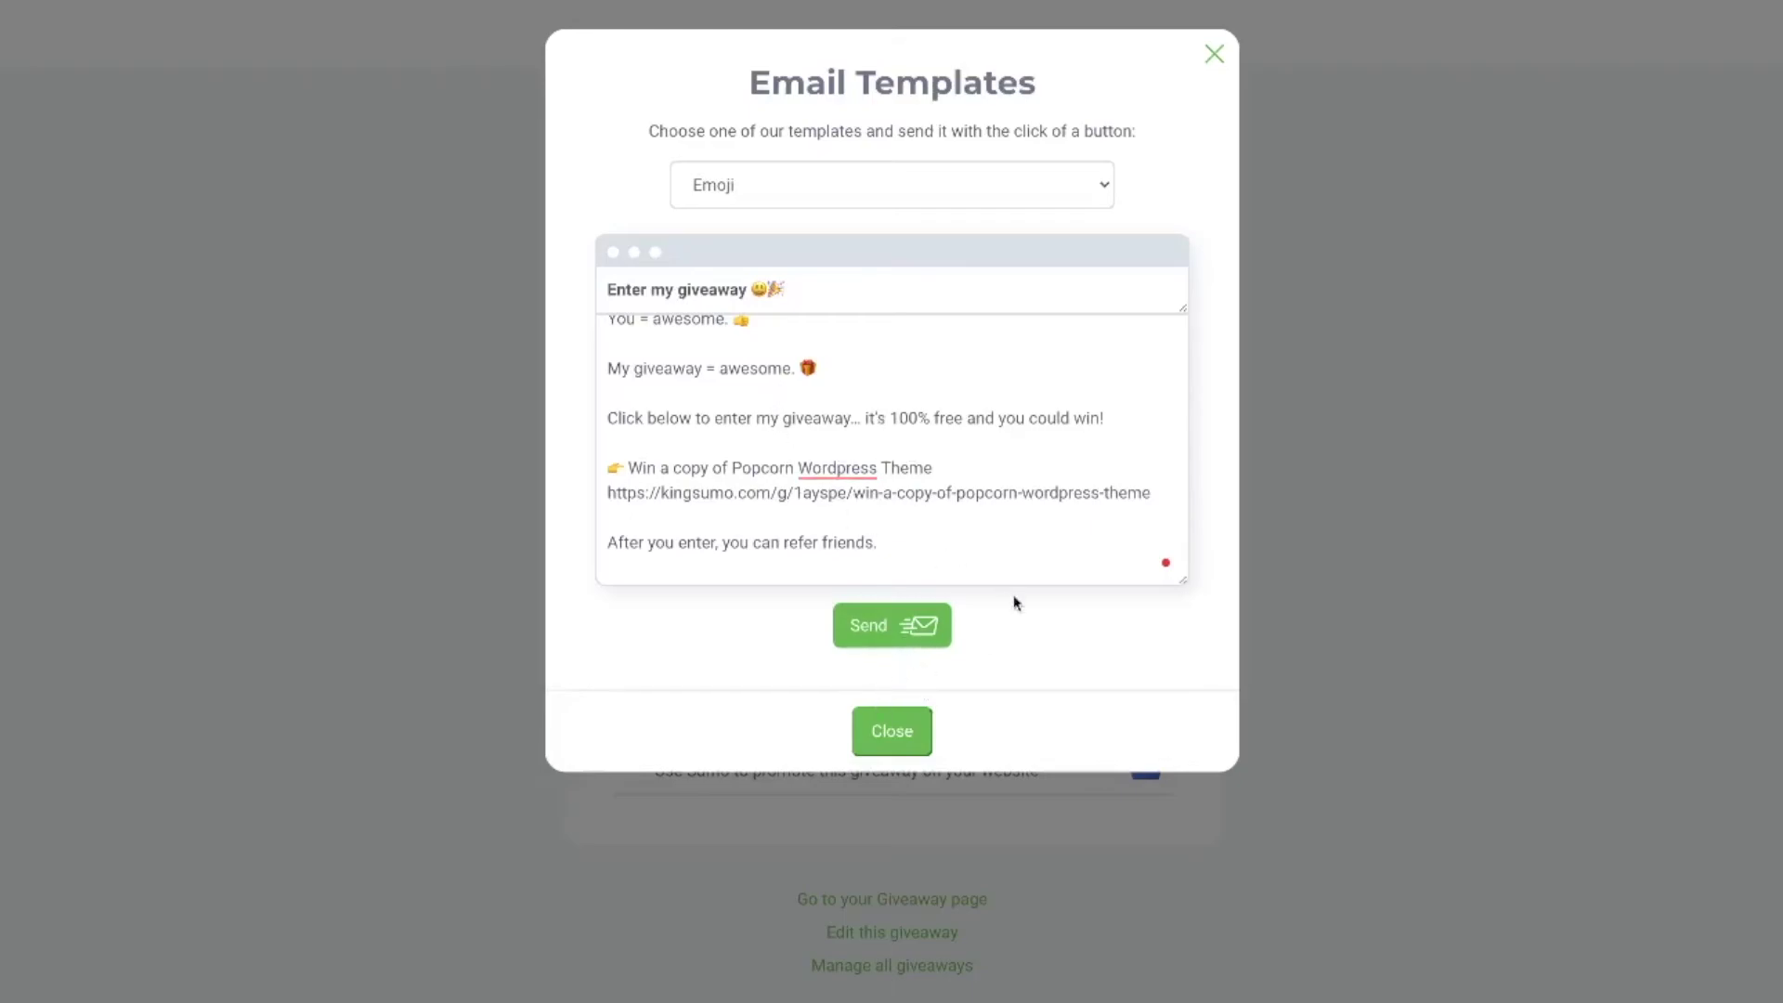
{"action": "left_click", "coordinate": [900, 735]}
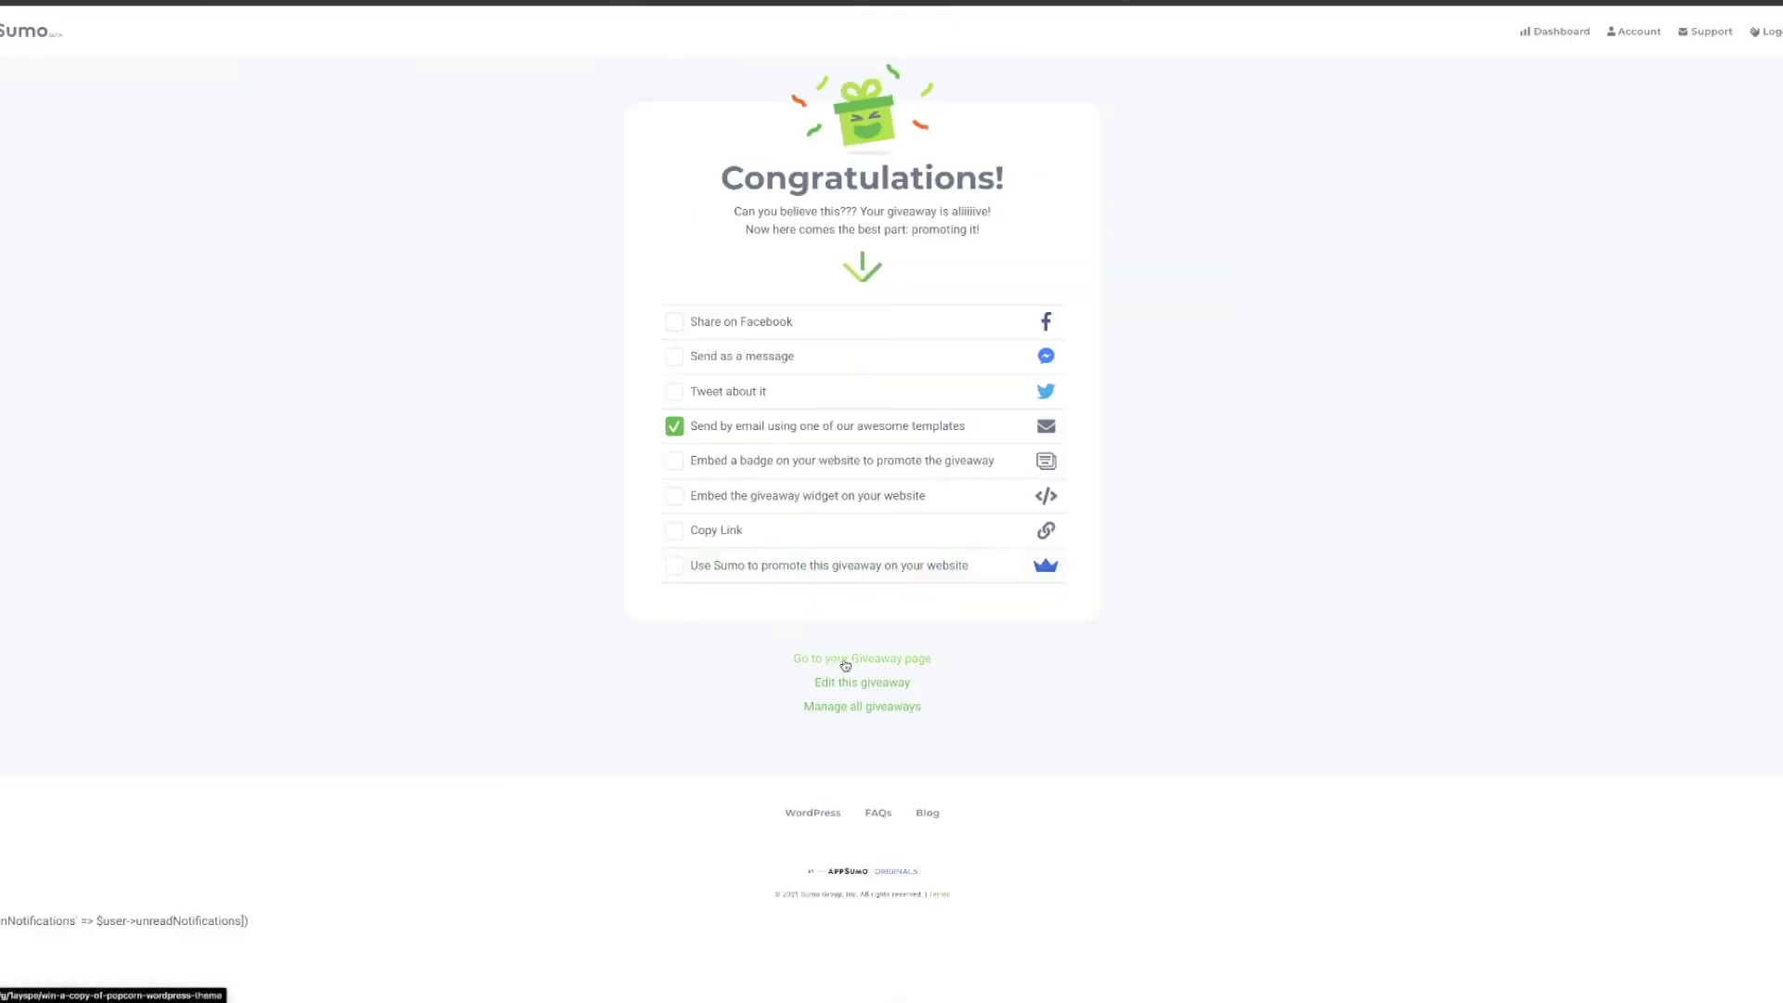
{"action": "left_click", "coordinate": [844, 661]}
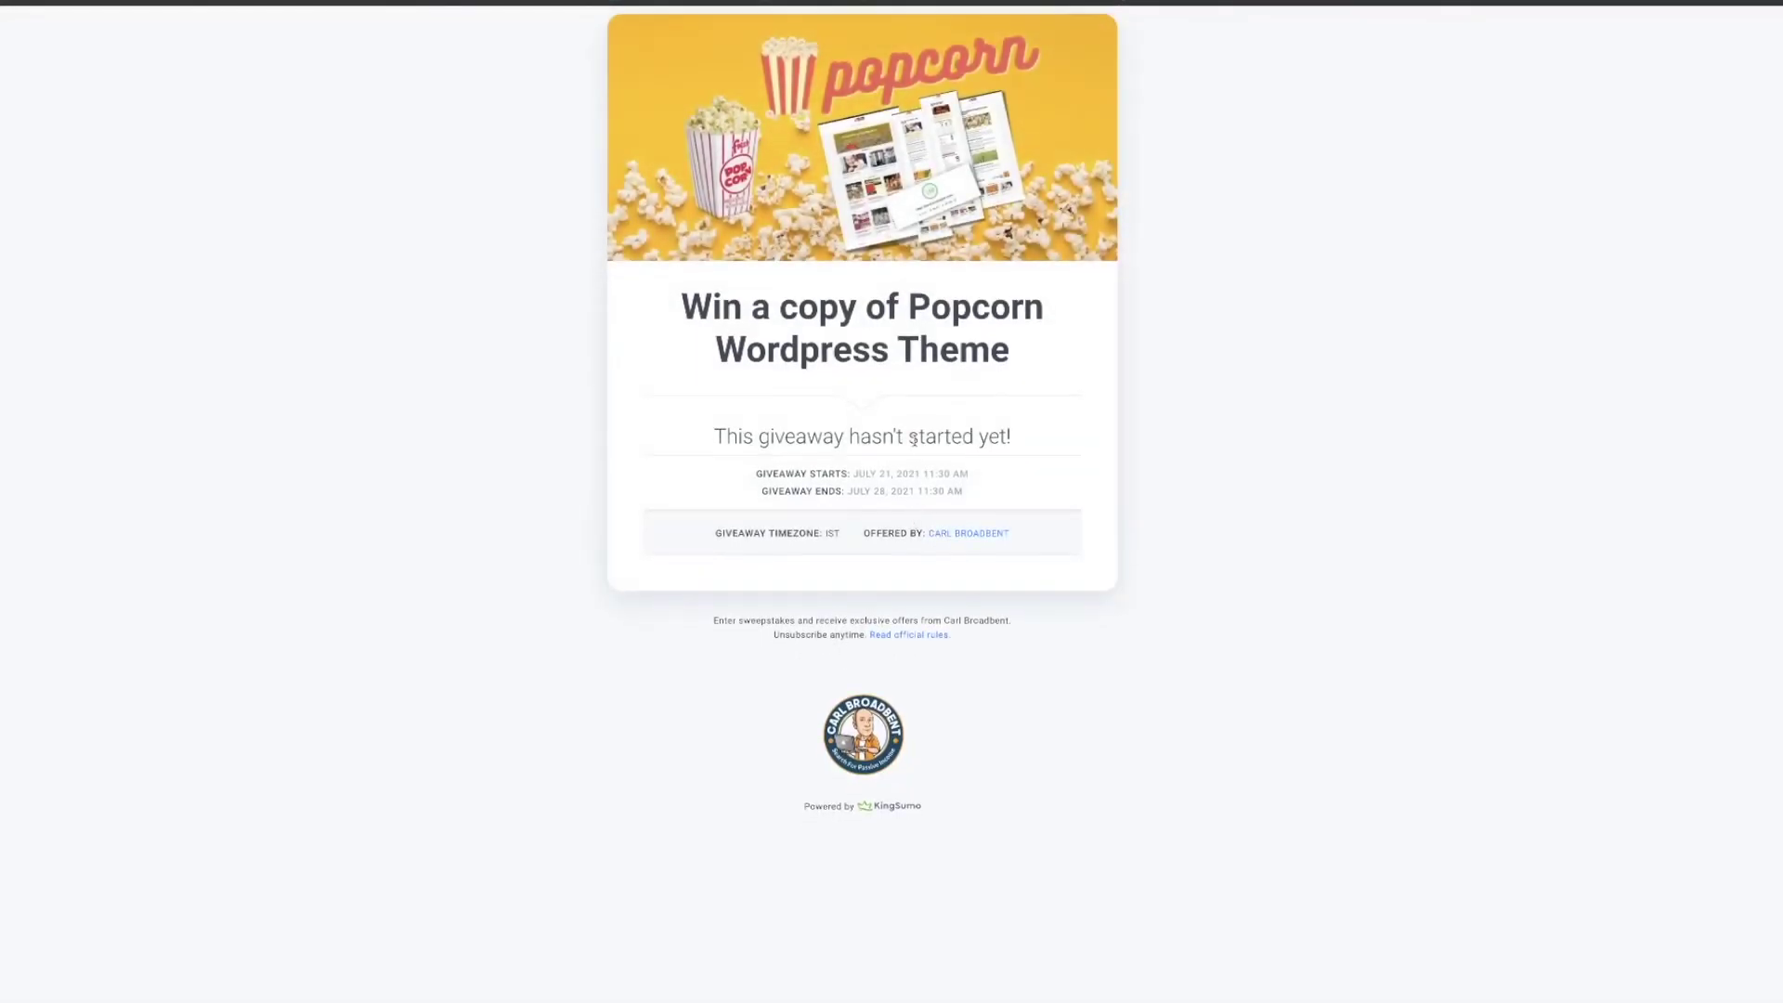